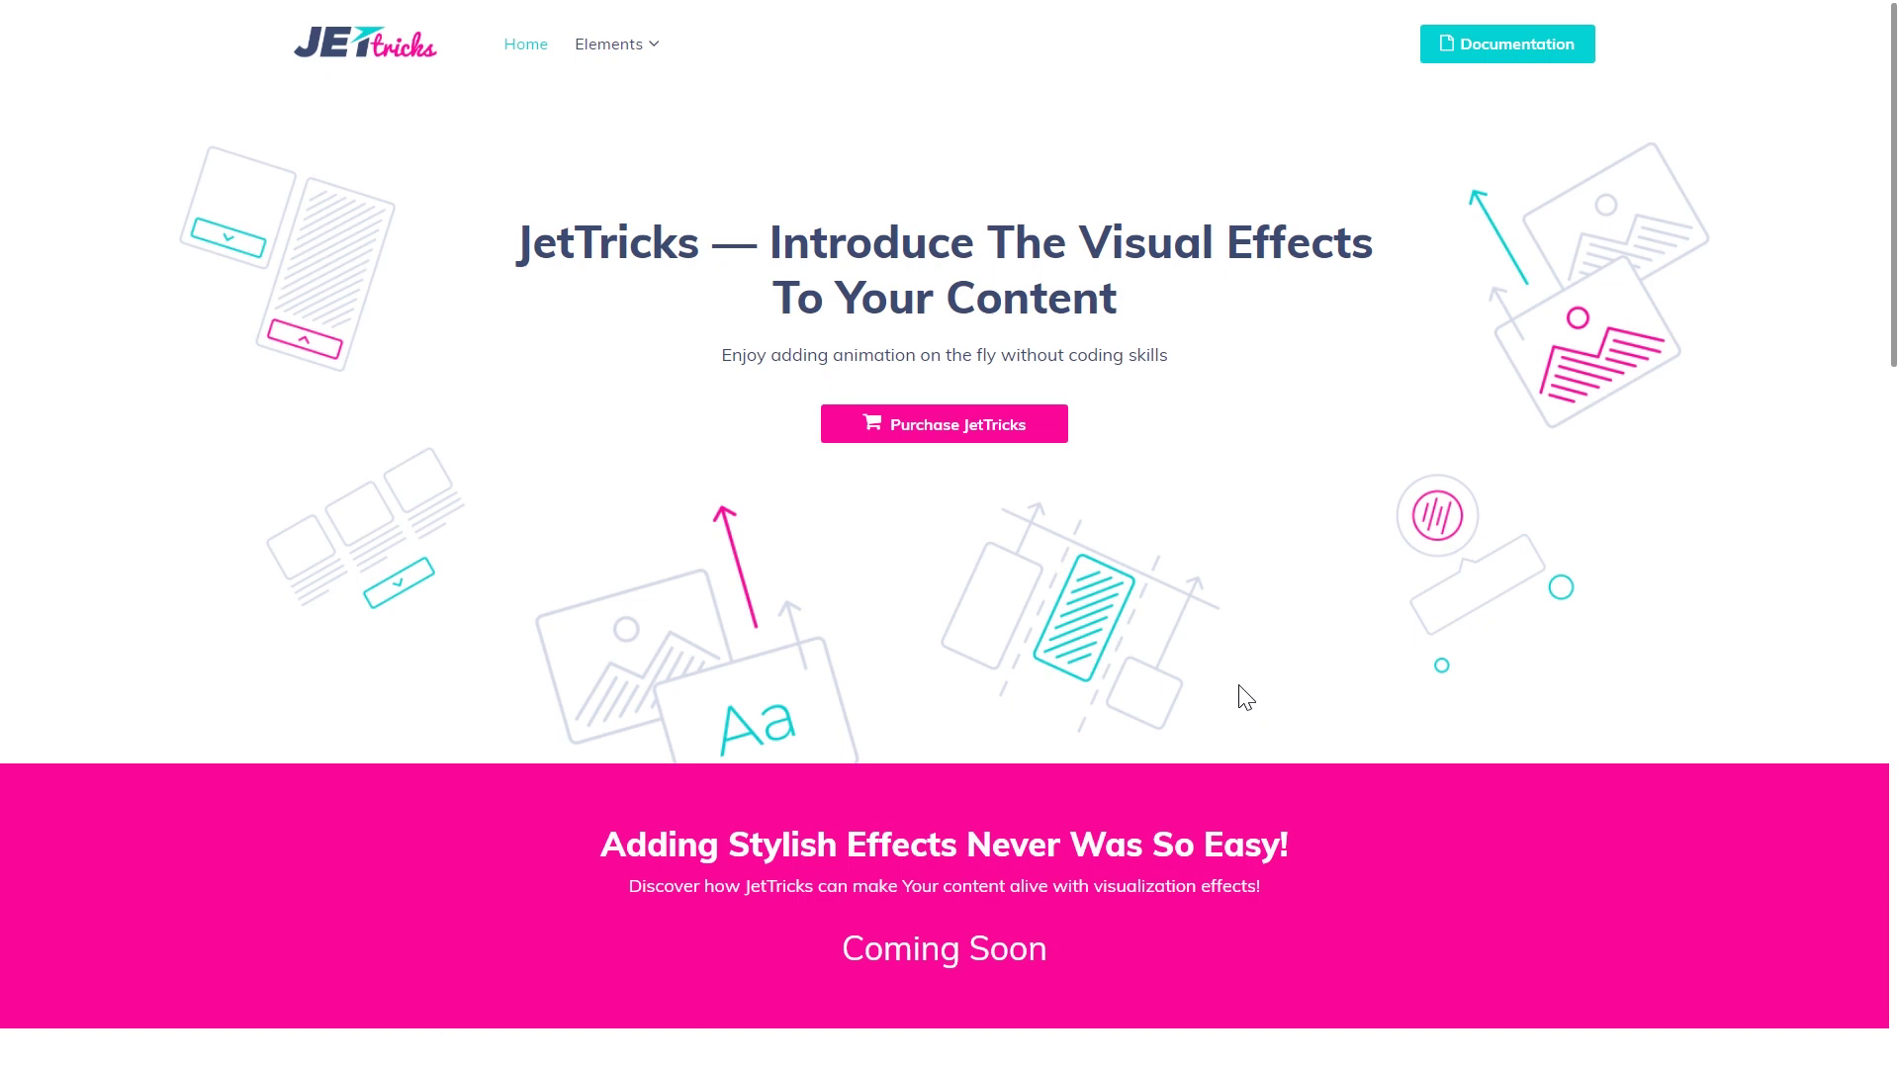
Step: Scroll the JetTricks homepage down to the Explore Classy Visual Effects grid
scroll(1238, 686, "down", 7)
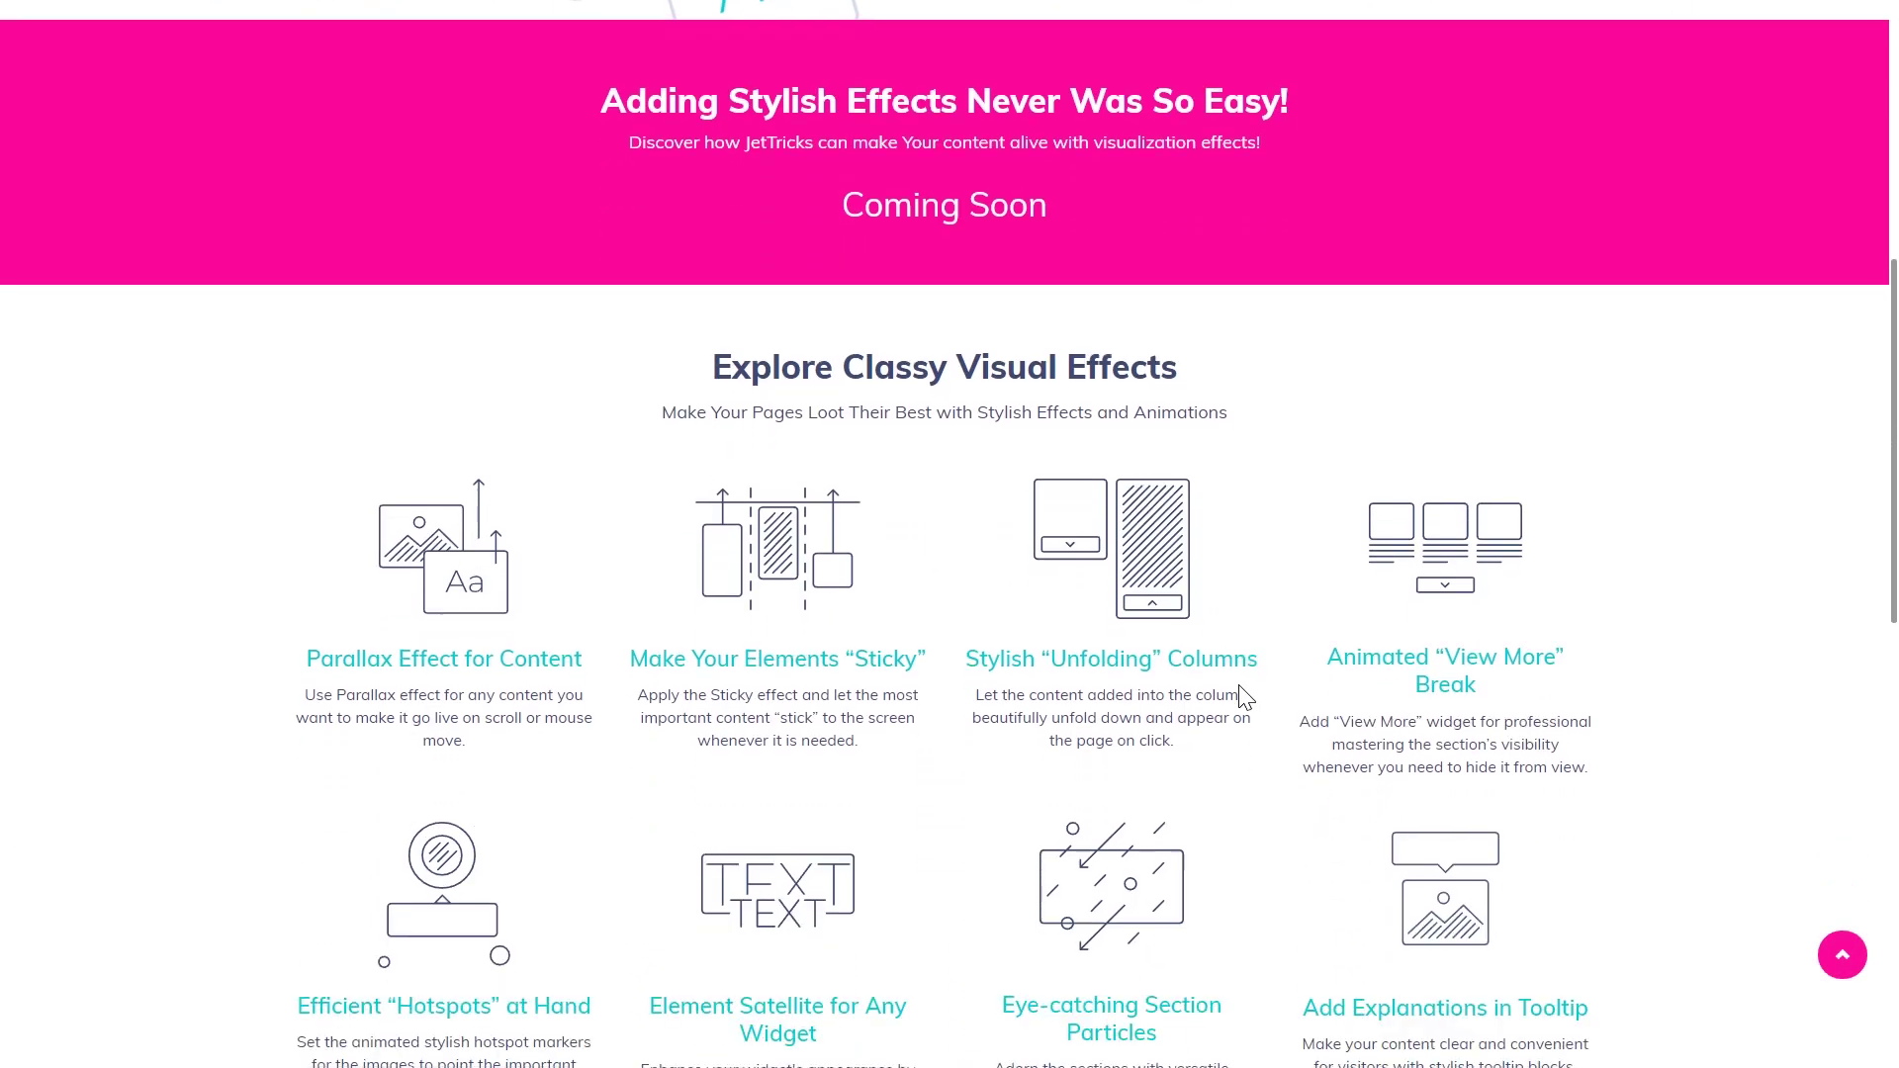
scroll(1244, 693, "down", 2)
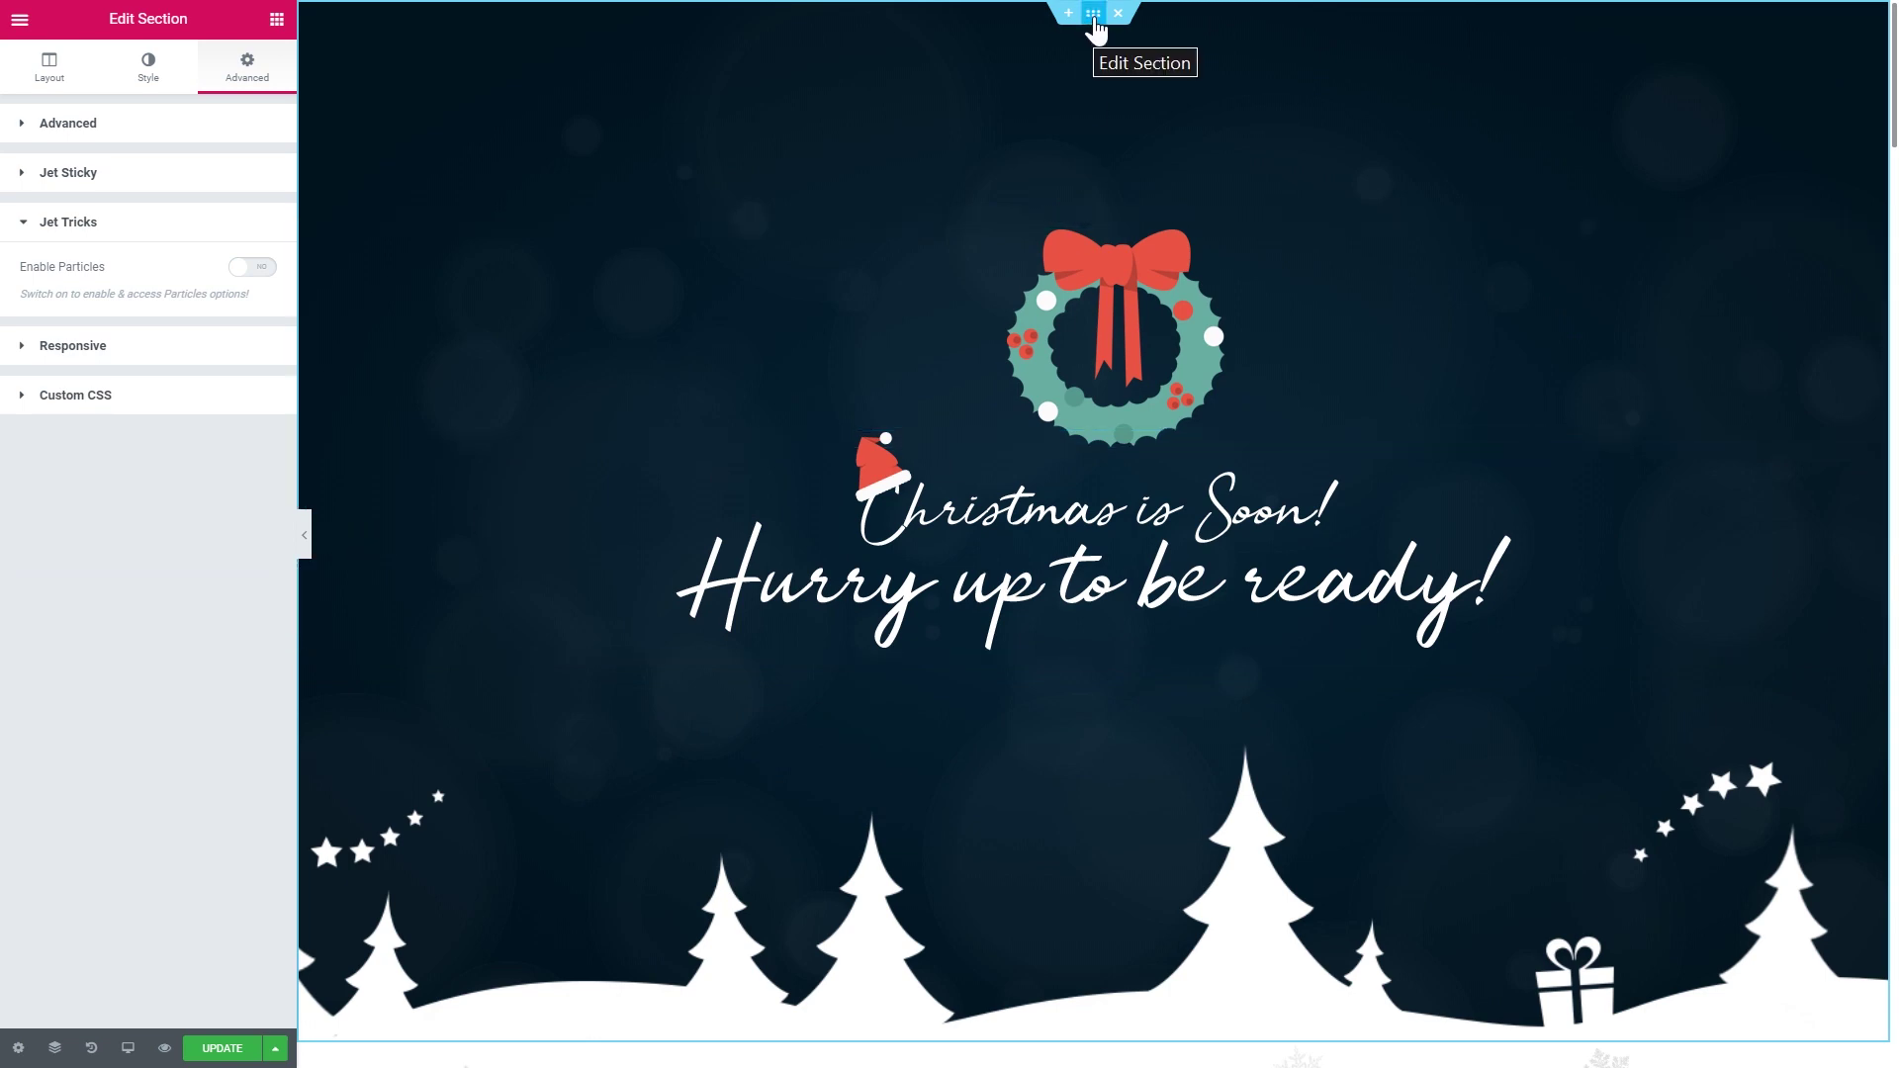
Step: Open the Christmas section's Layout settings, keeping Full Width content and Min Height 700
right_click(671, 131)
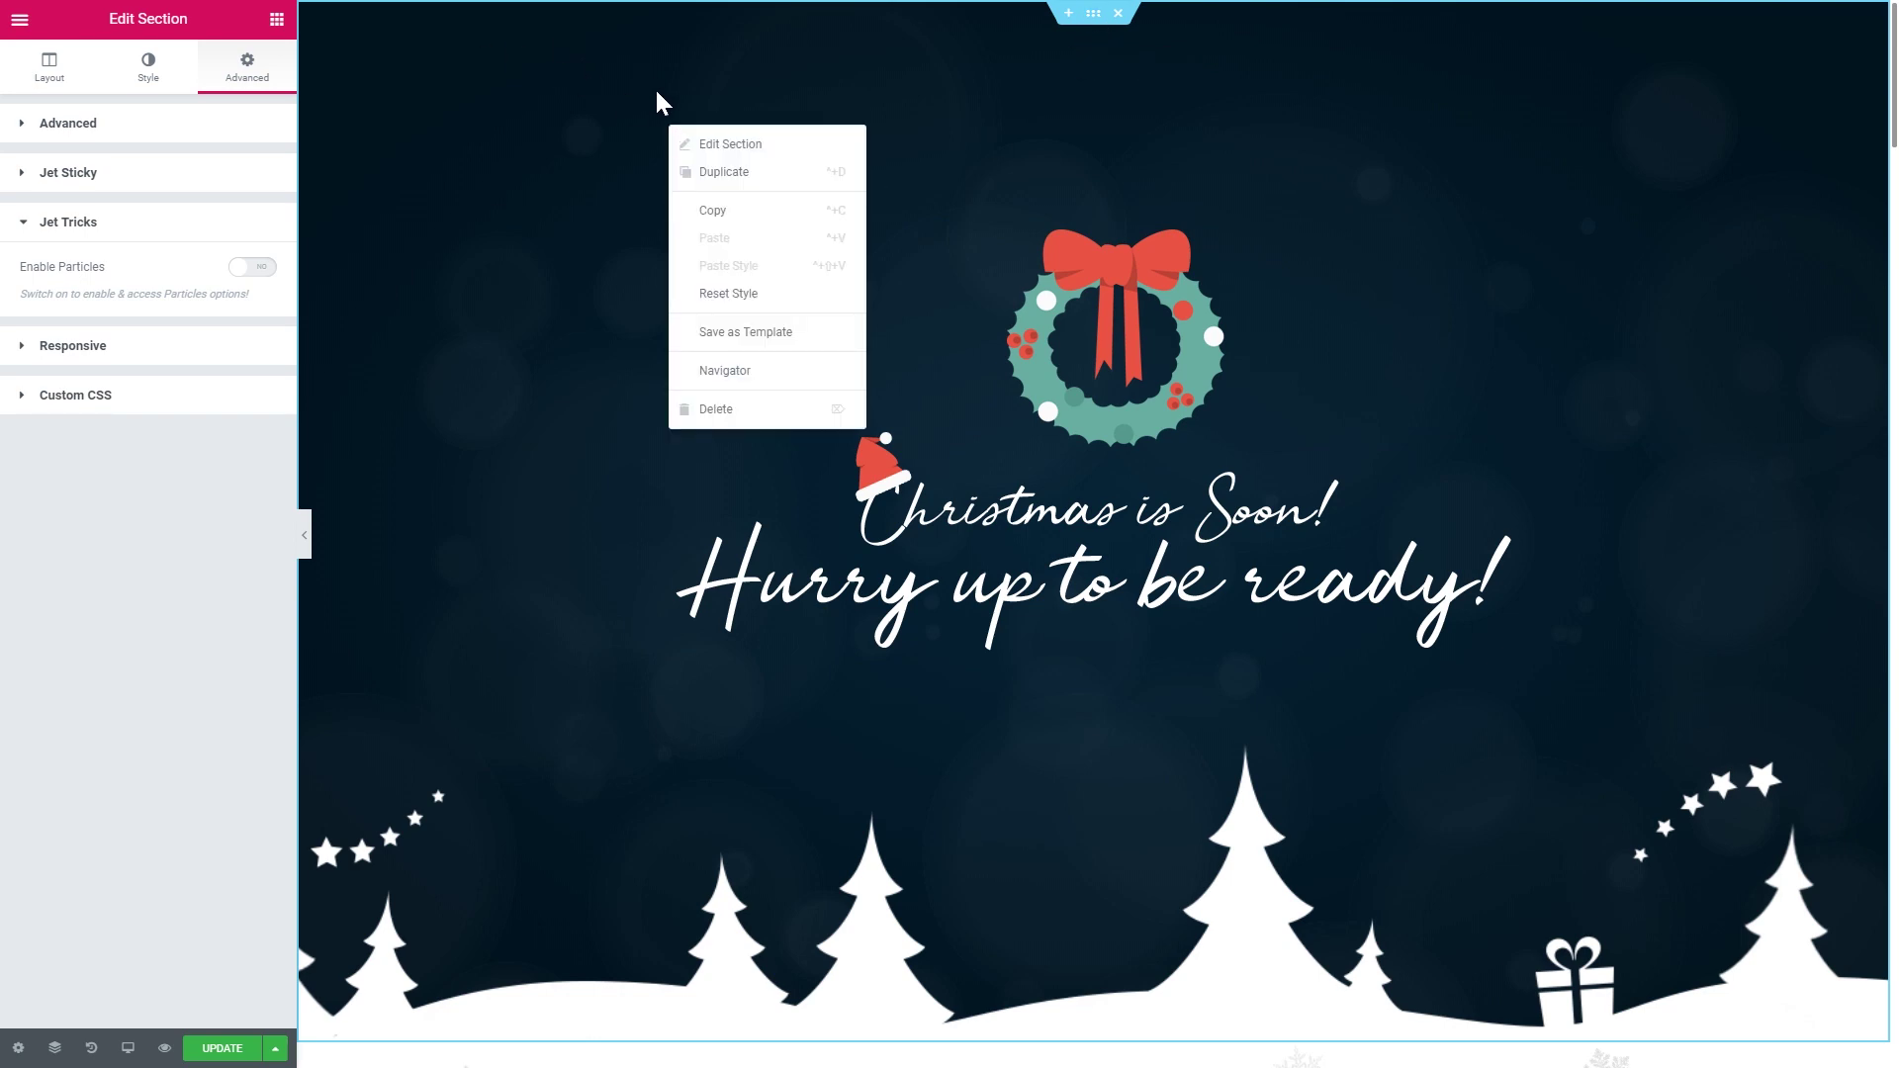
left_click(715, 150)
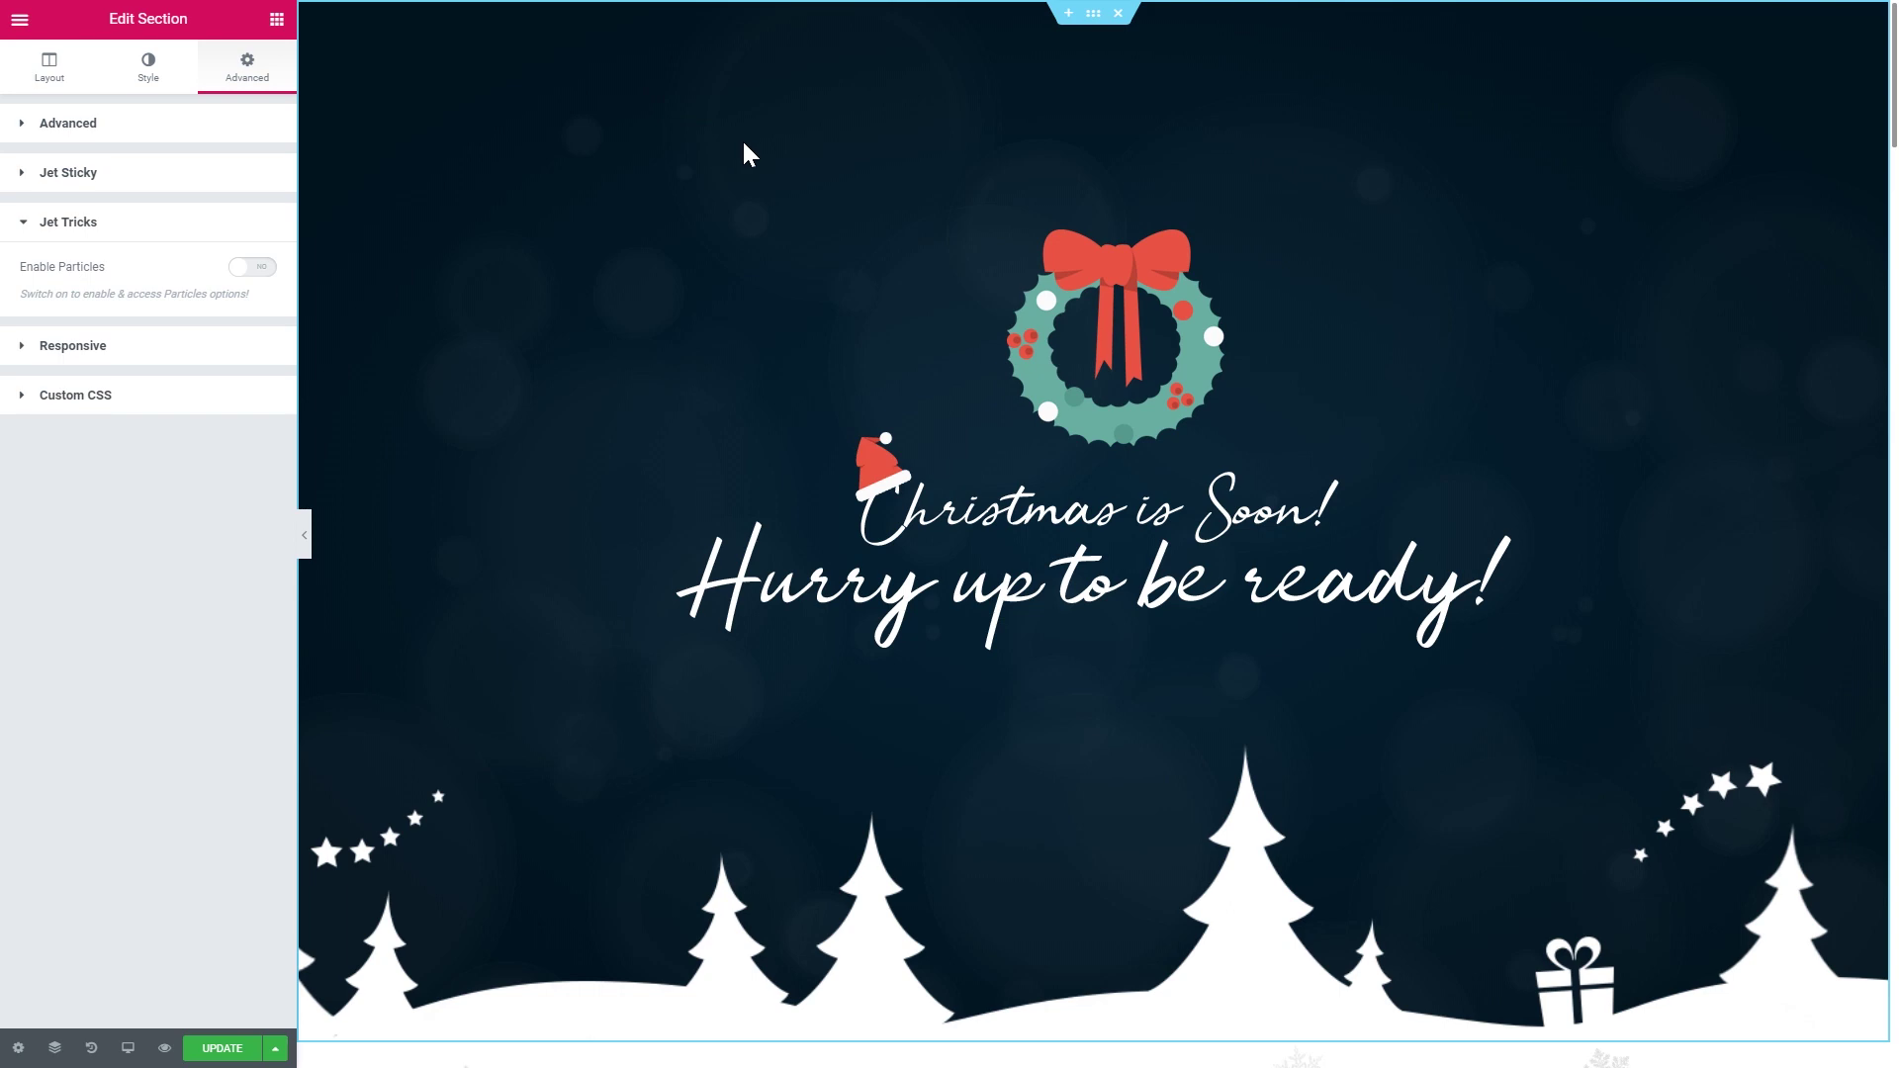
left_click(73, 77)
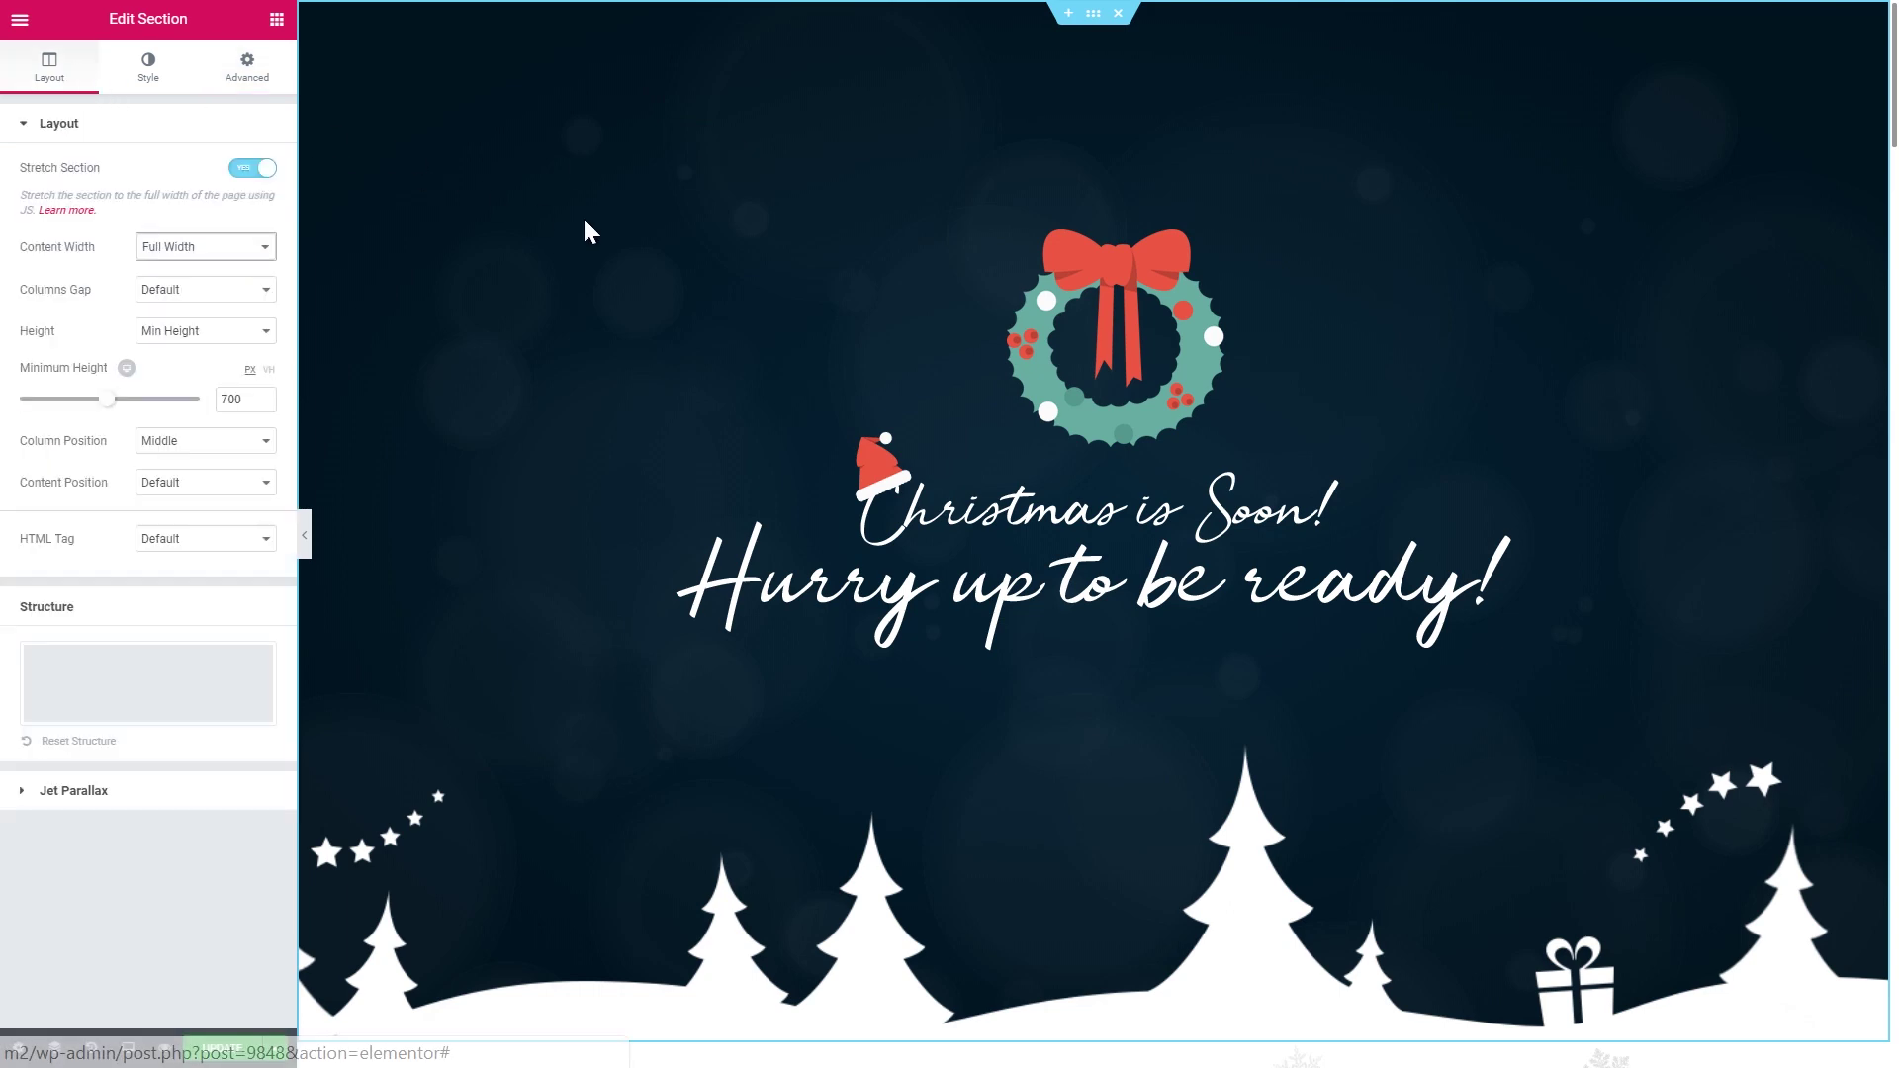
left_click(150, 253)
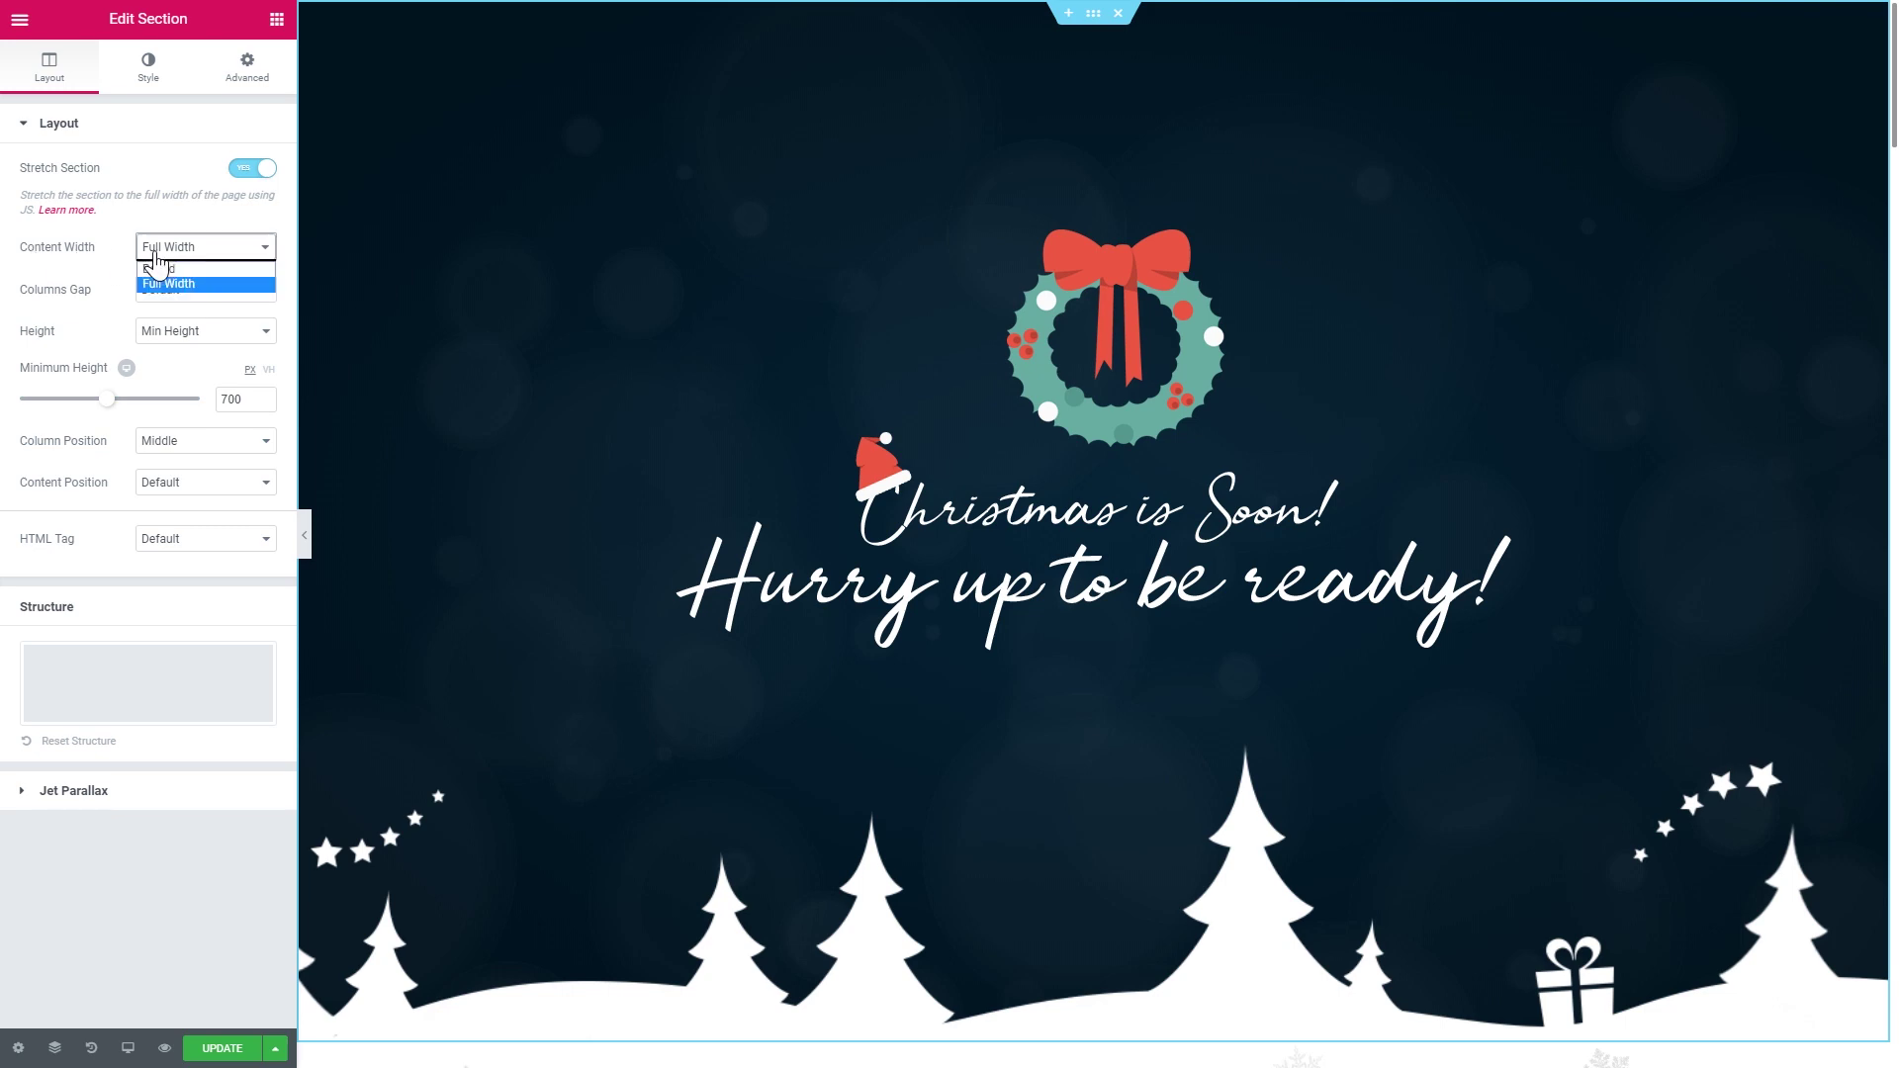
left_click(166, 279)
left_click(165, 334)
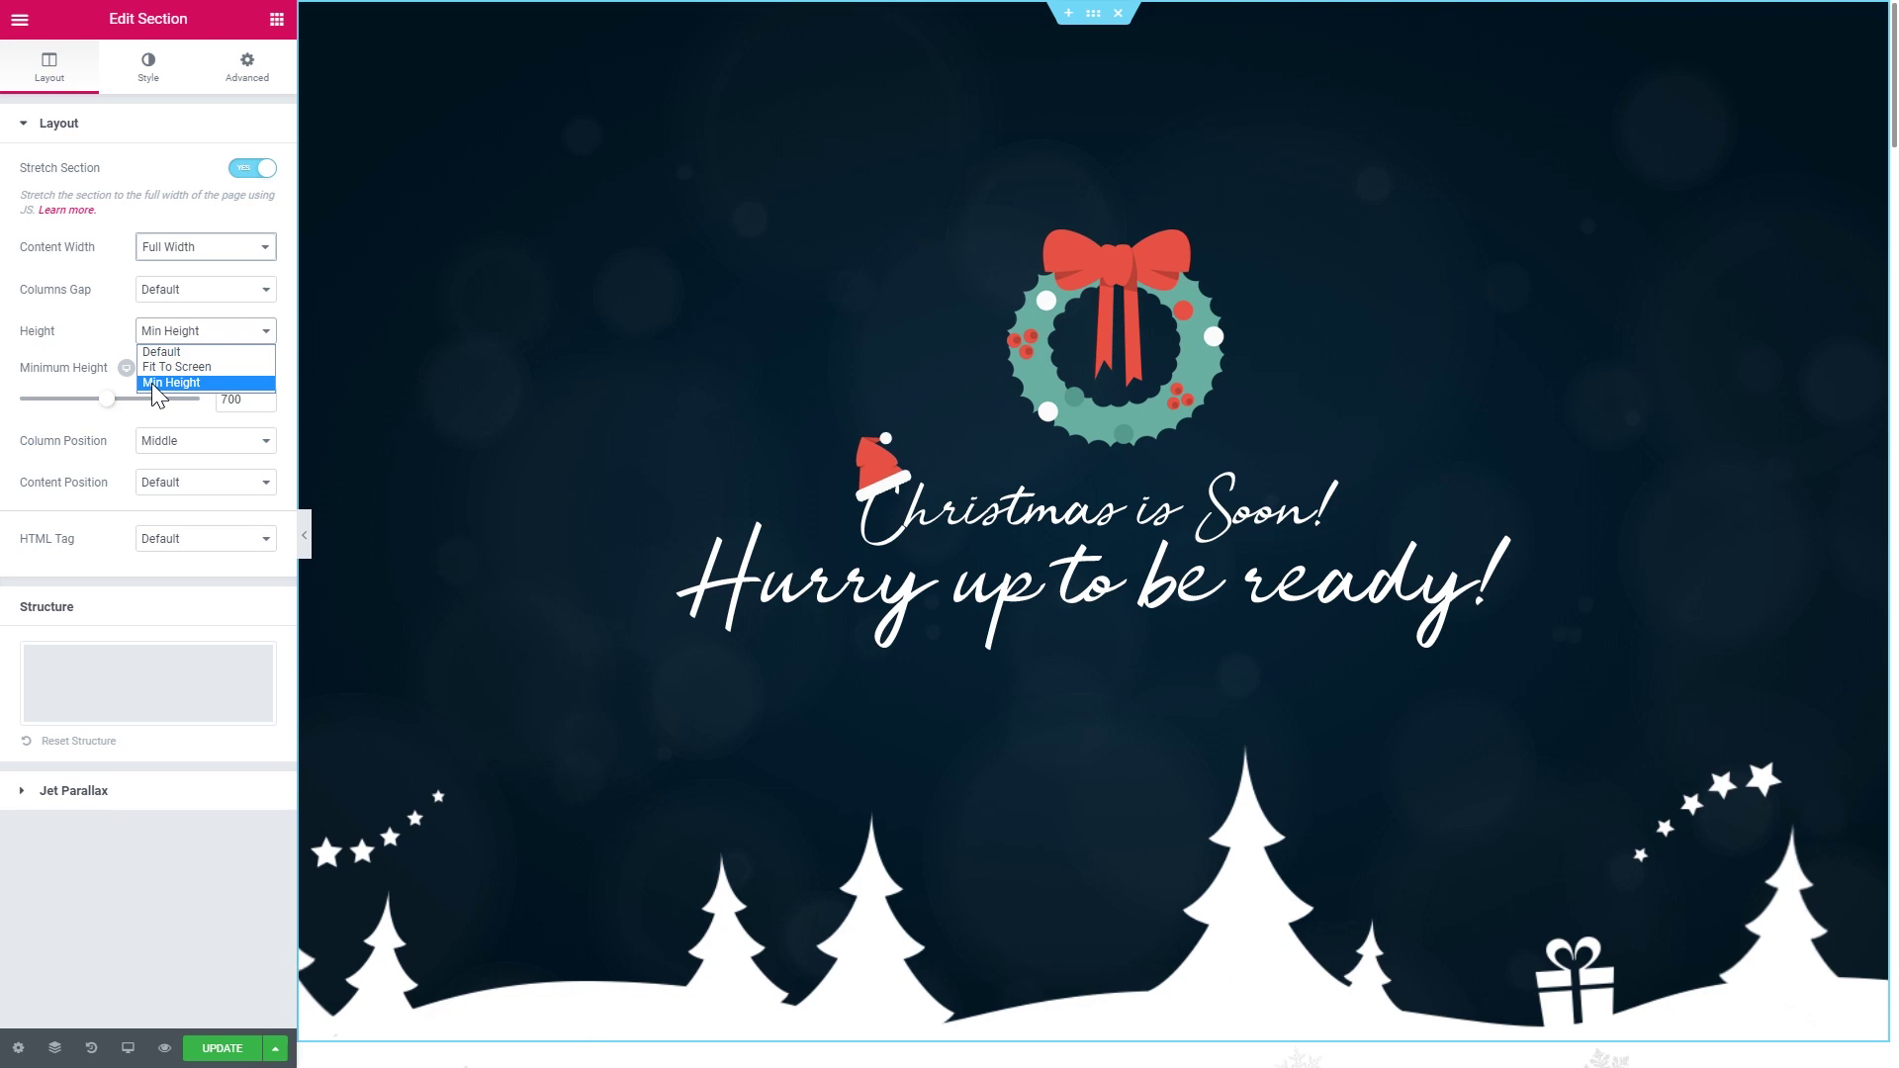
left_click(152, 383)
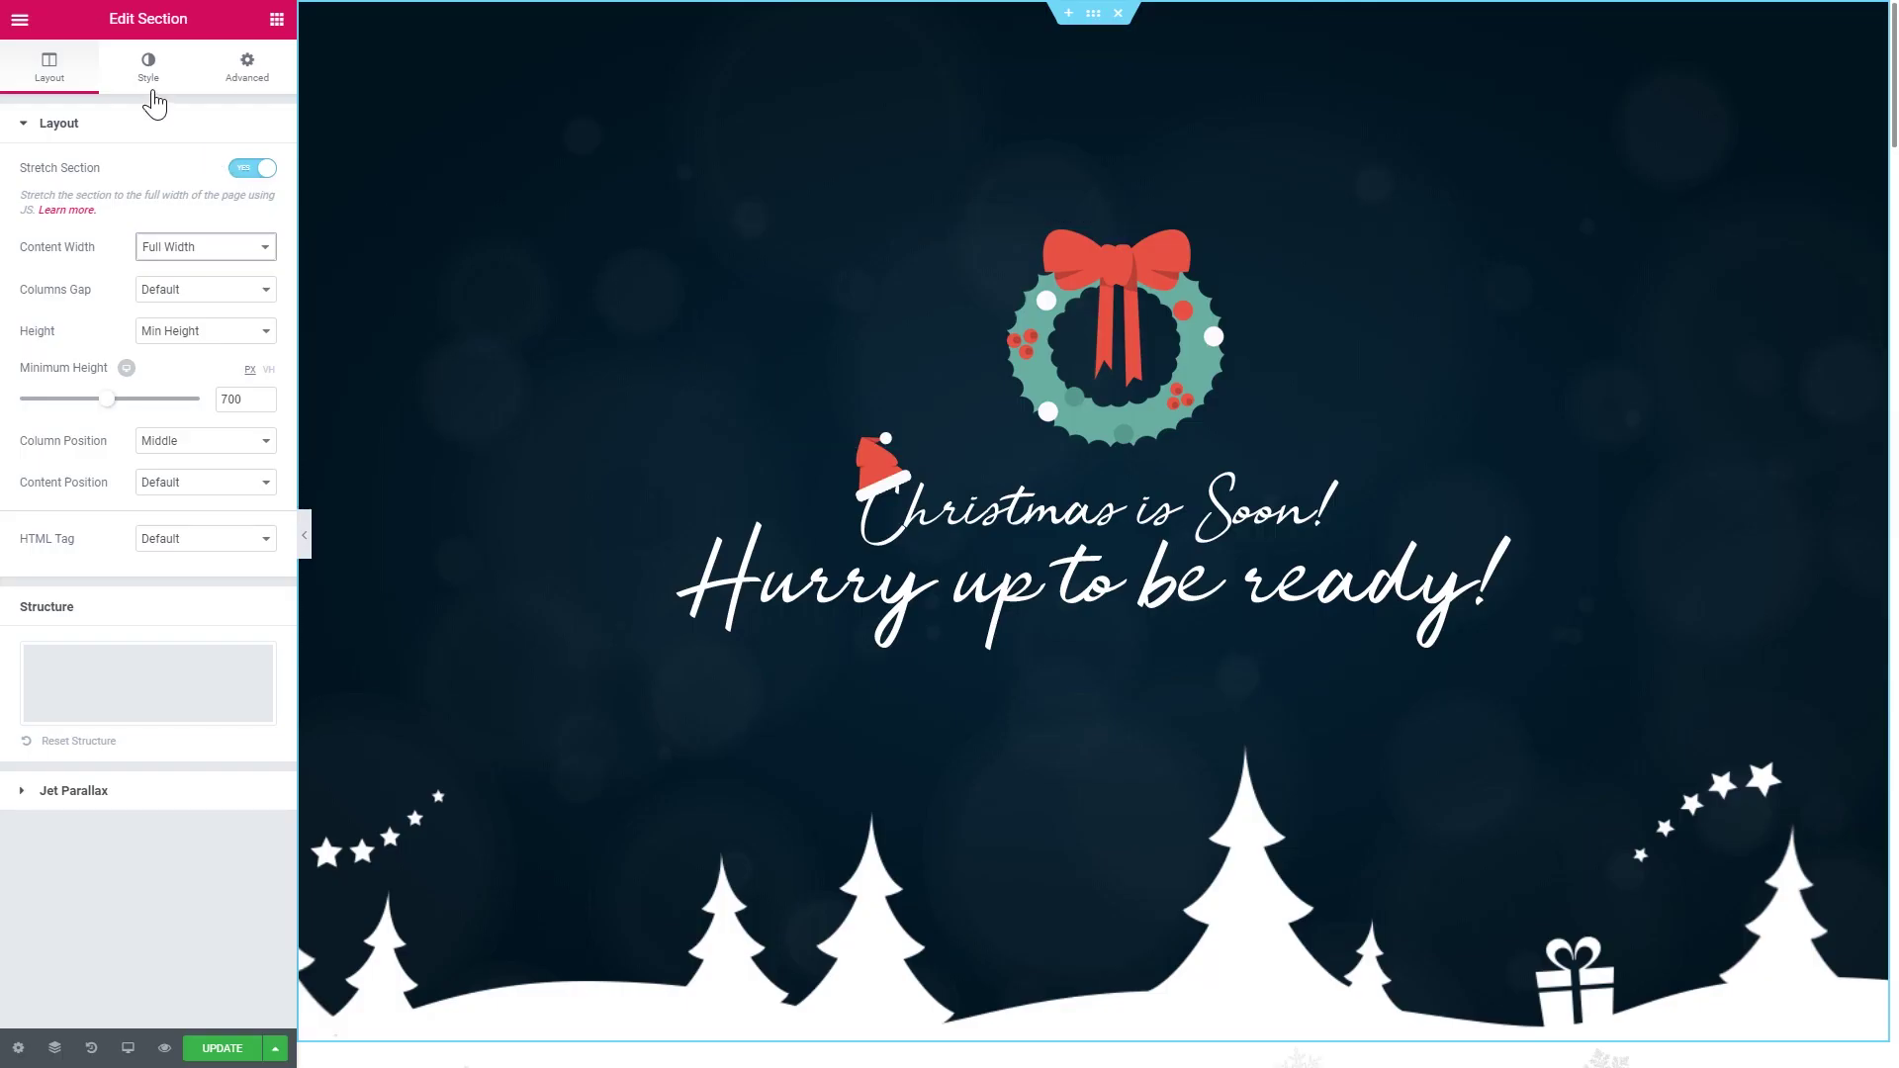
Step: Turn on Enable Particles in the Christmas section's Advanced > Jet Tricks settings
left_click(257, 91)
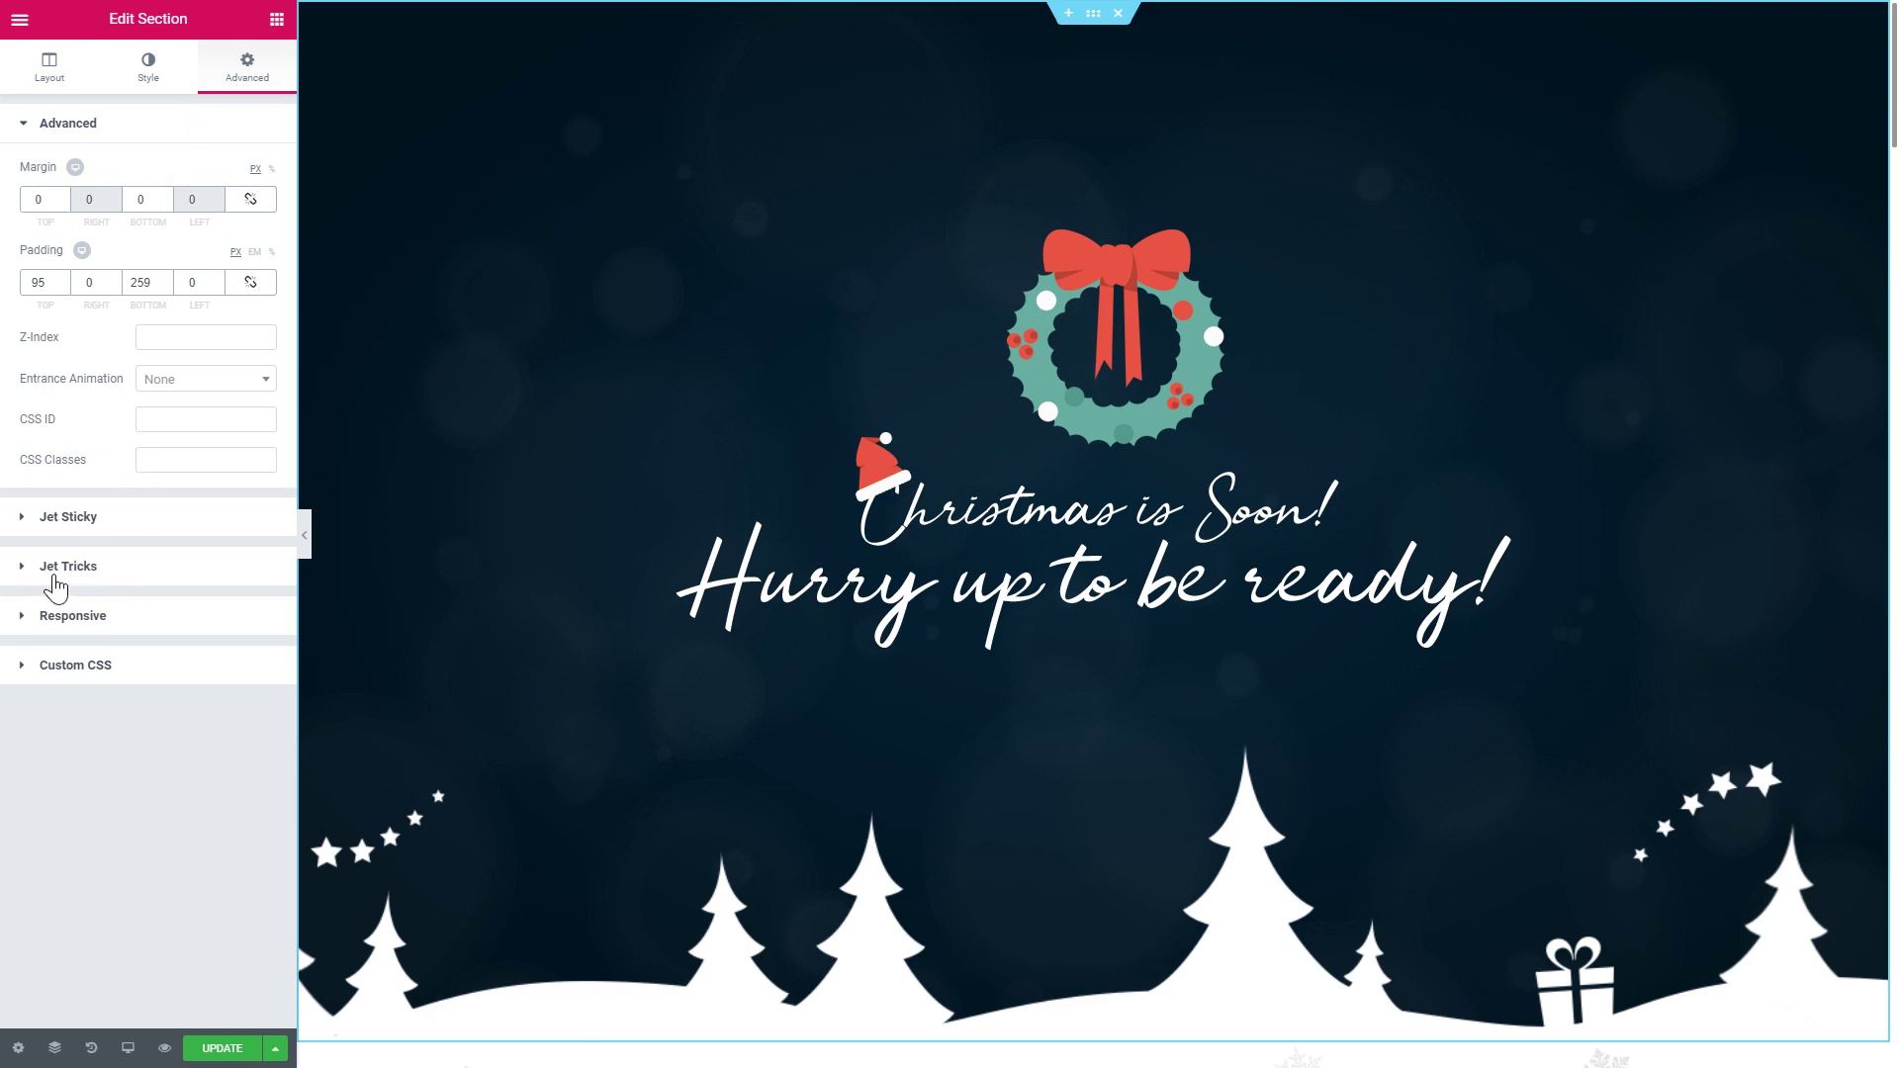
left_click(88, 579)
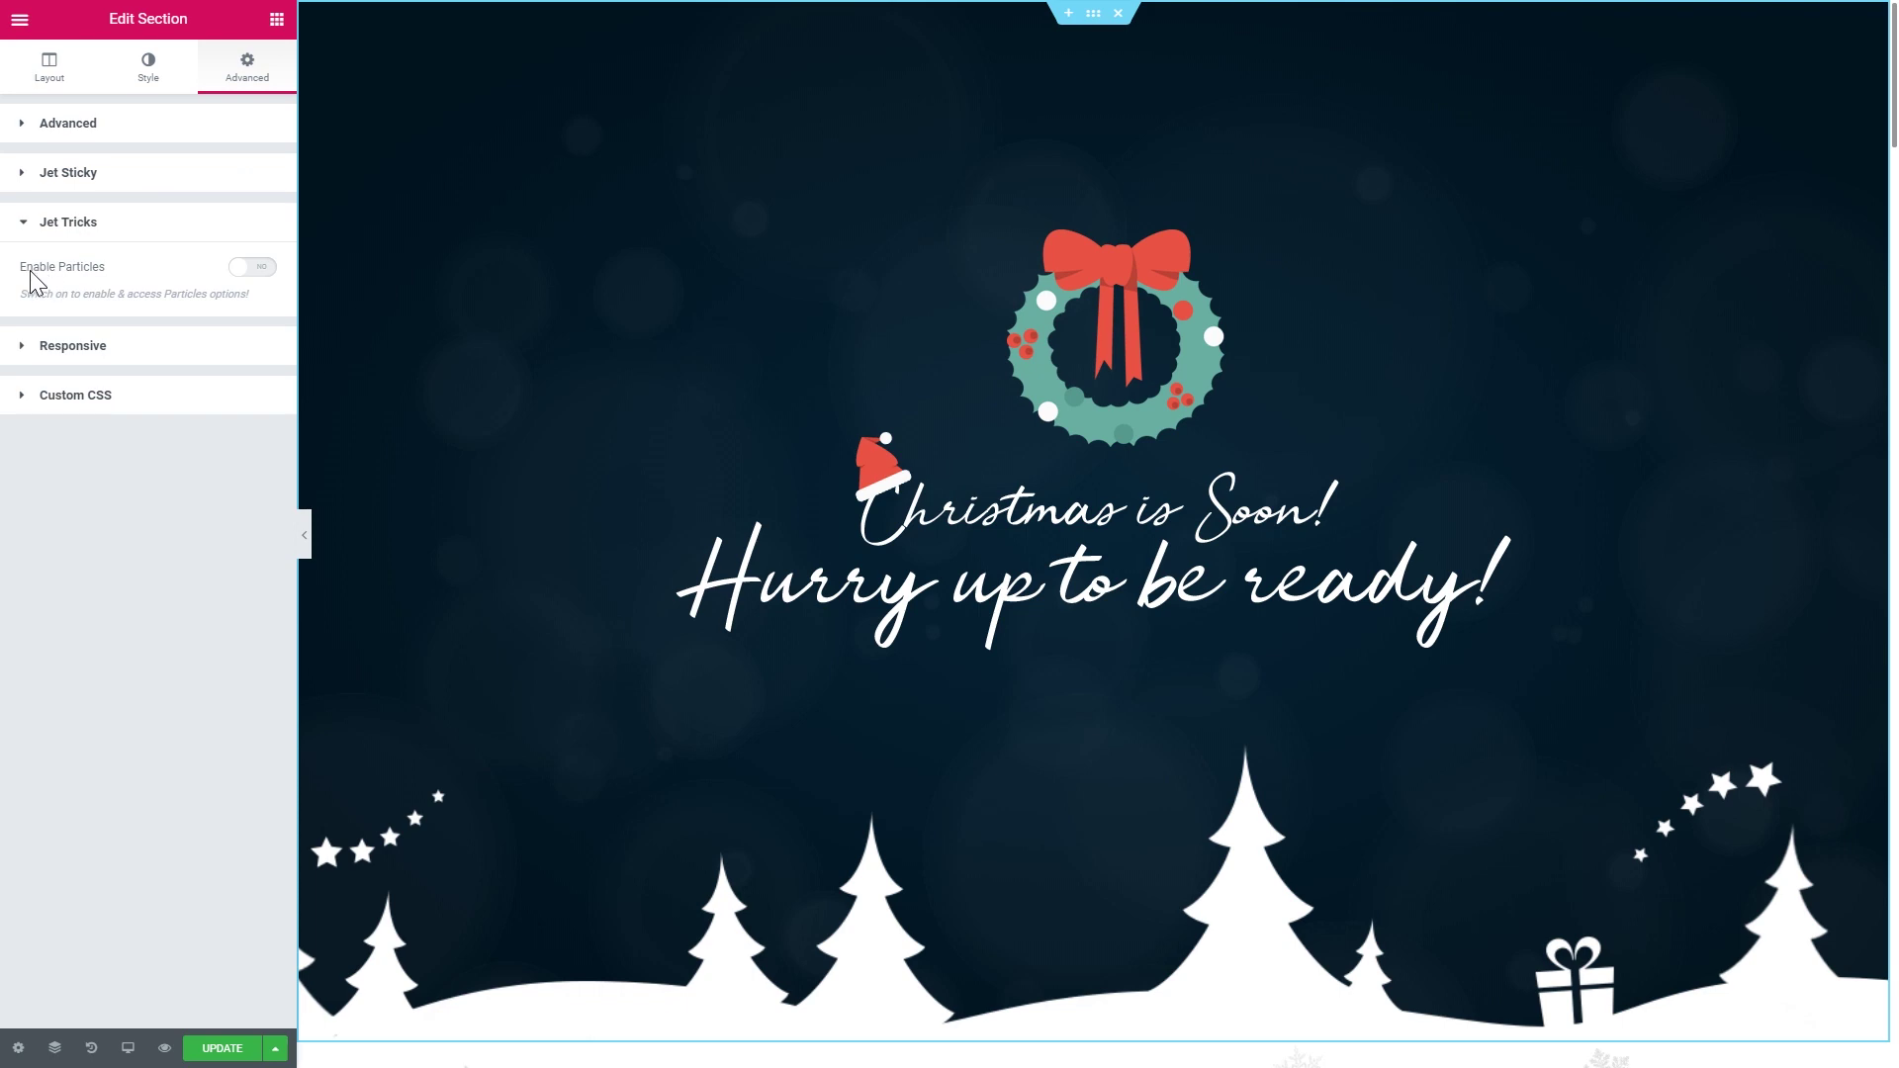
left_click(249, 267)
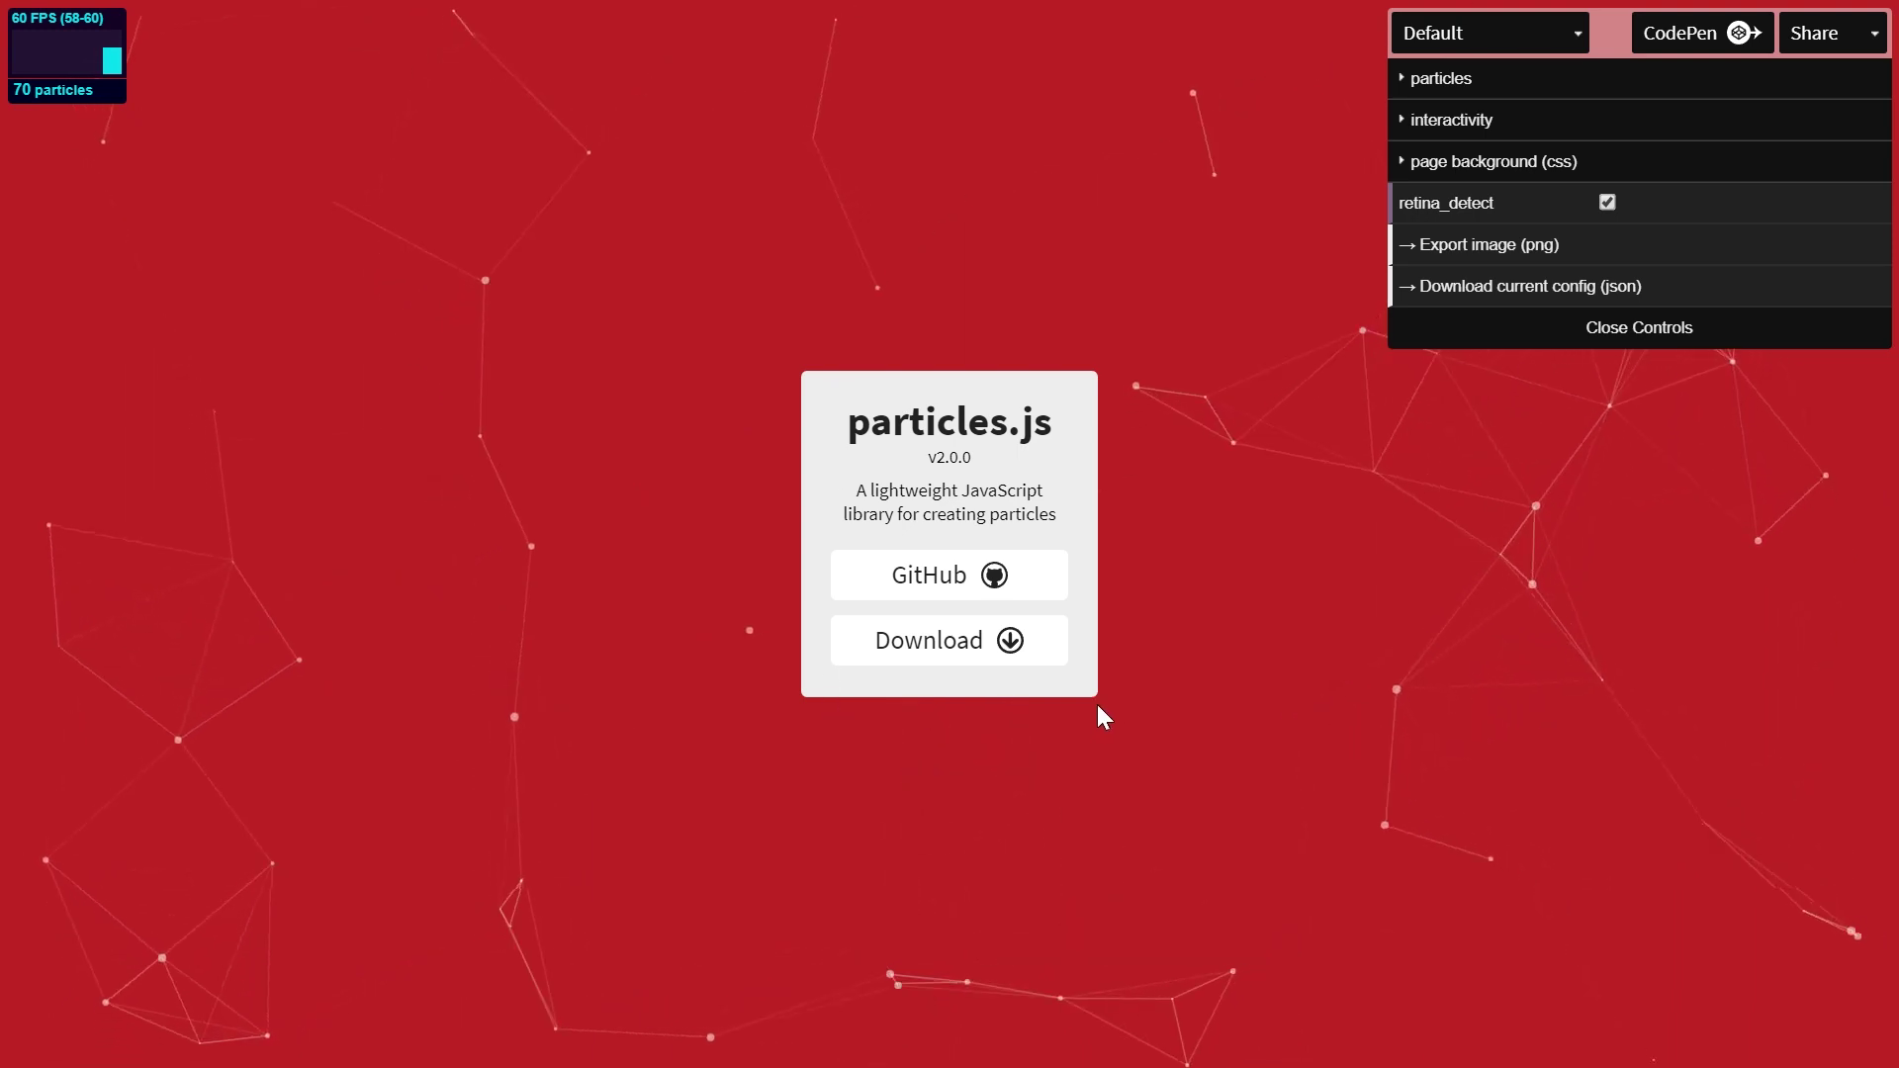
Step: Download the current particle settings as JSON and hide the central particles.js card
left_click(1513, 288)
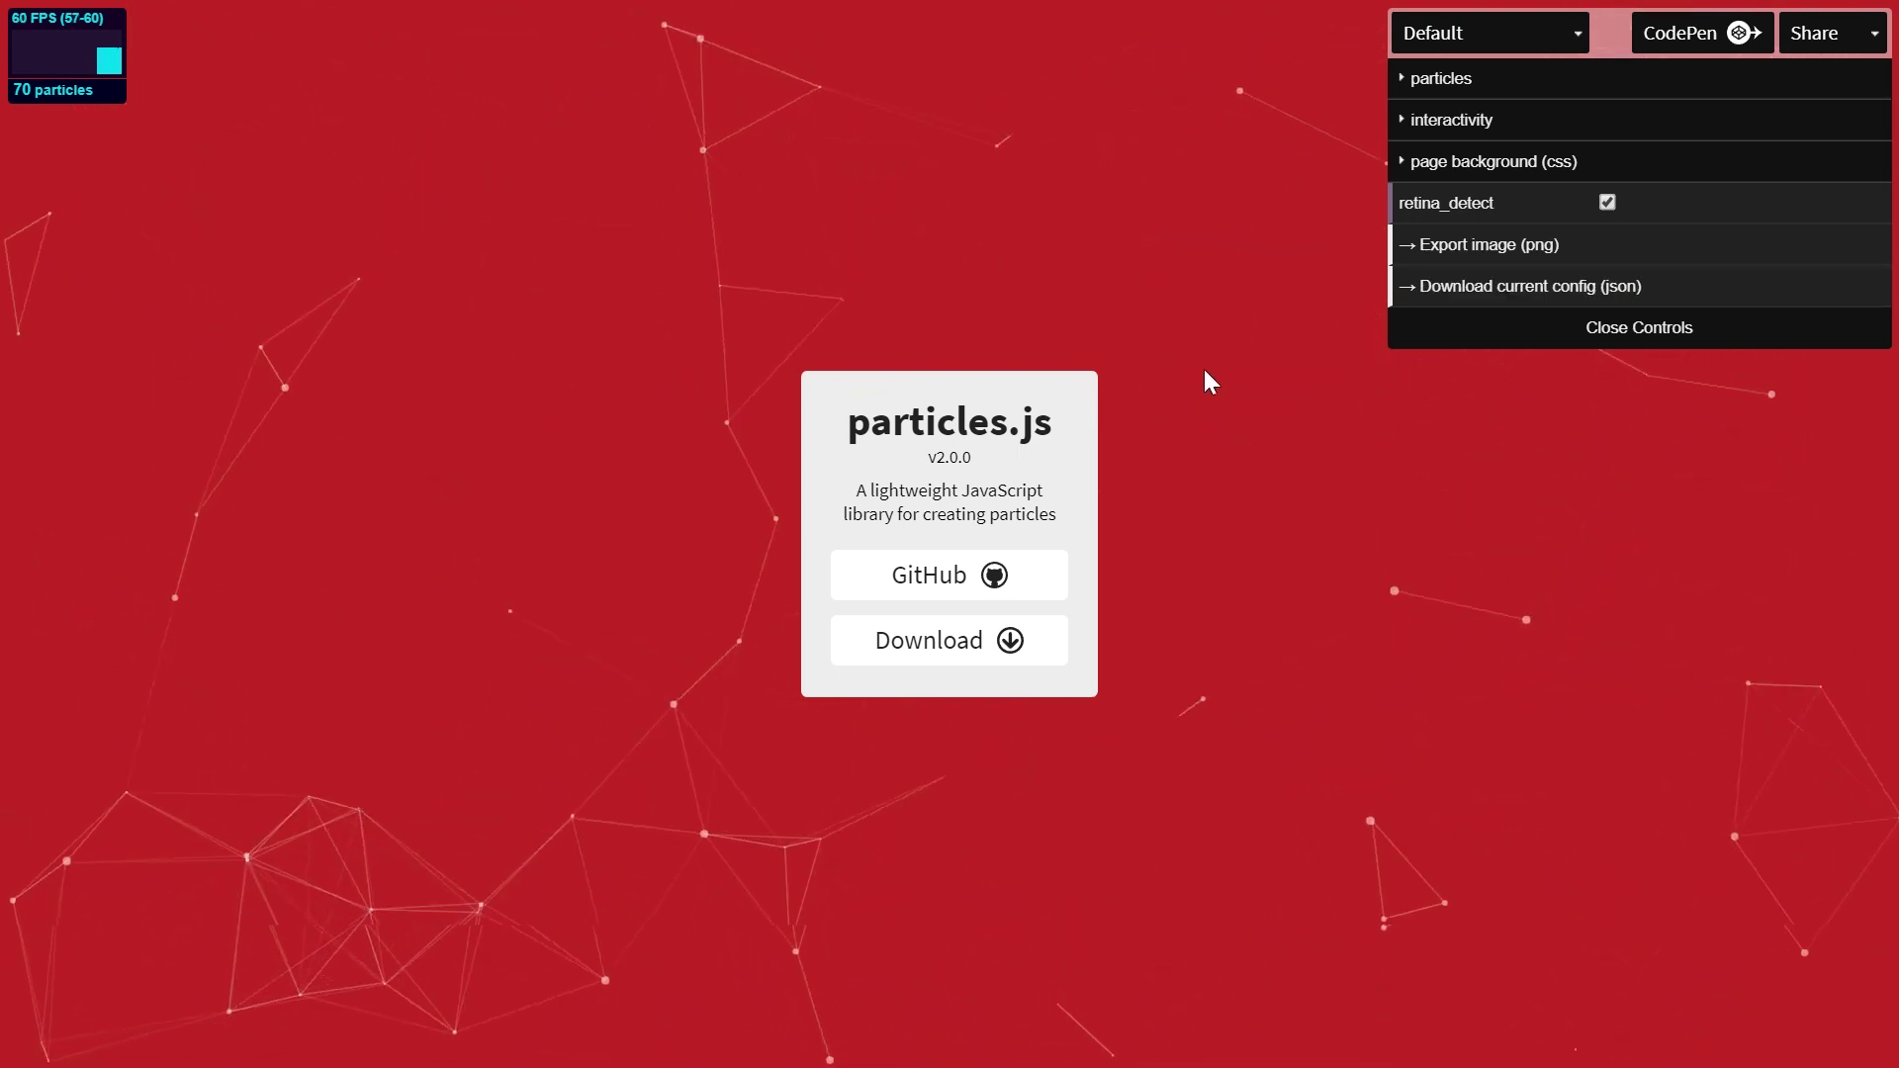
left_click(1420, 170)
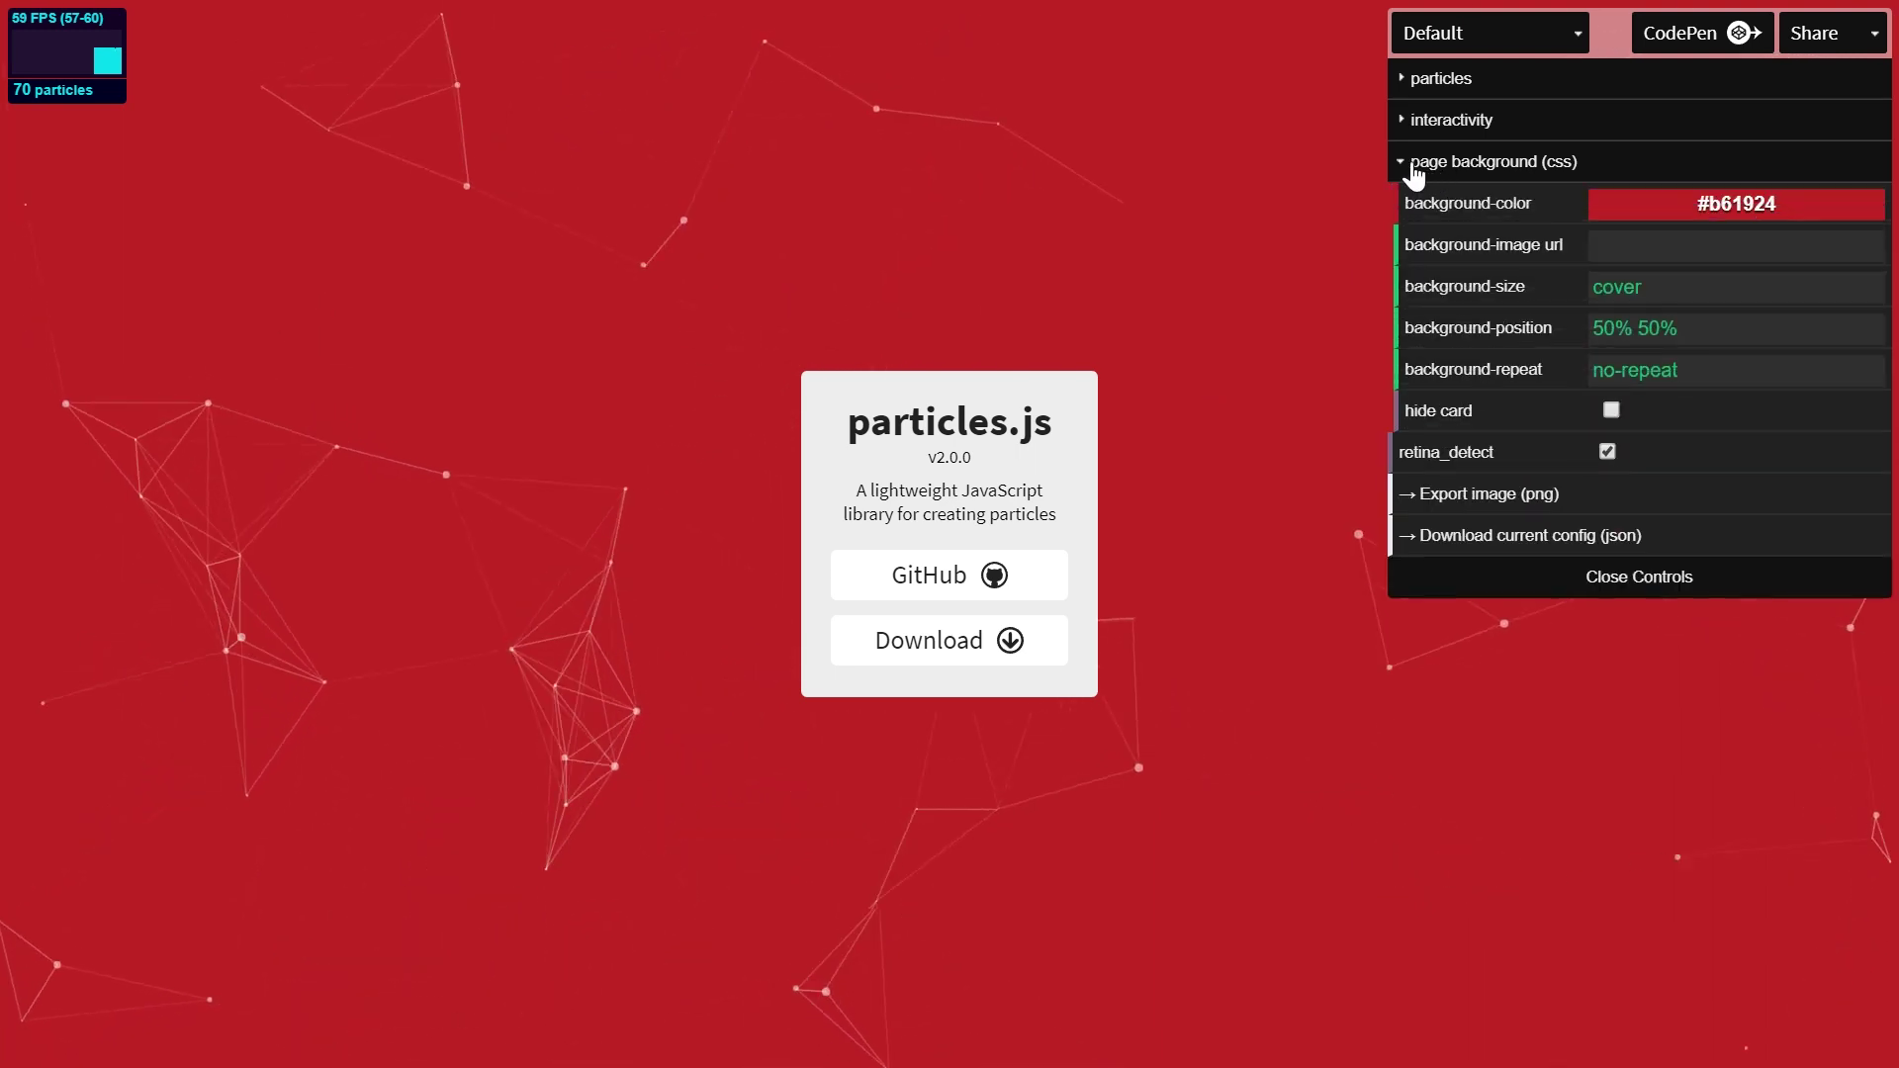
left_click(1611, 410)
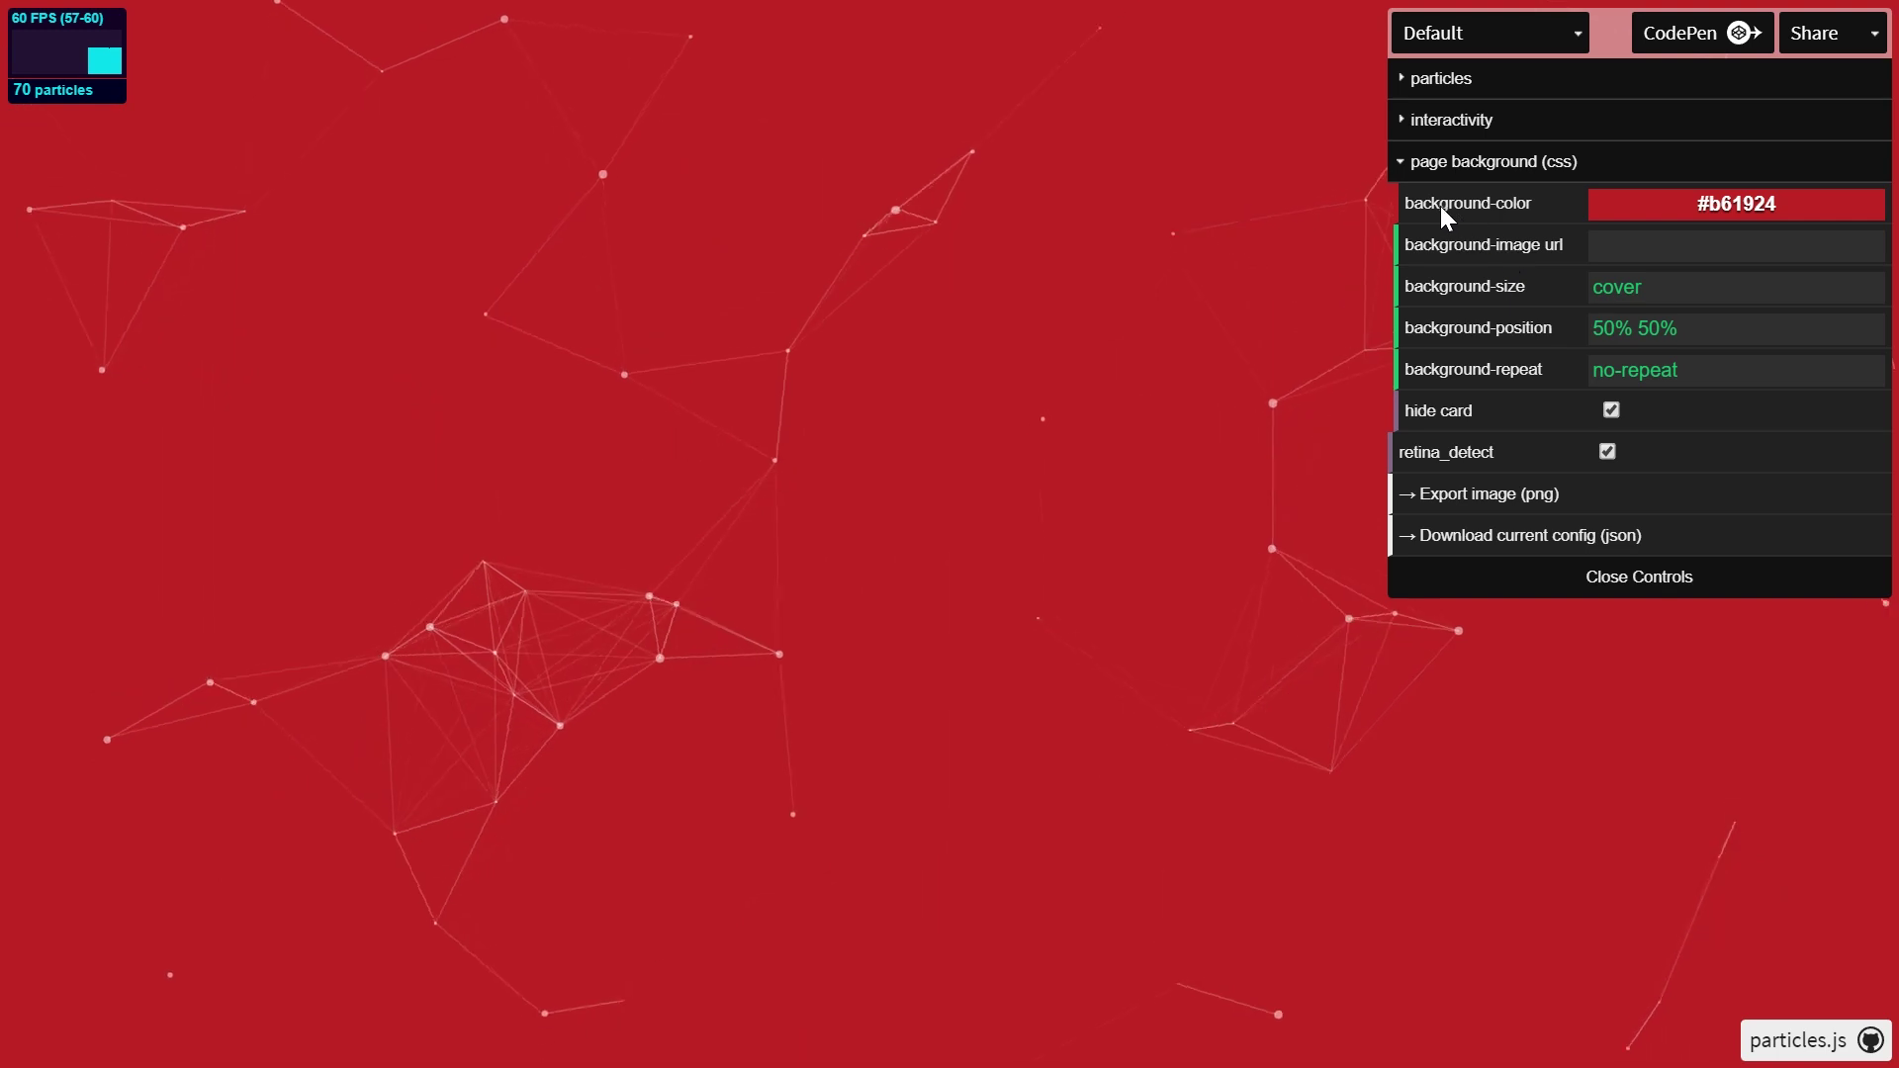
Step: Change the page background colour to dark navy #1b222f
left_click(1602, 203)
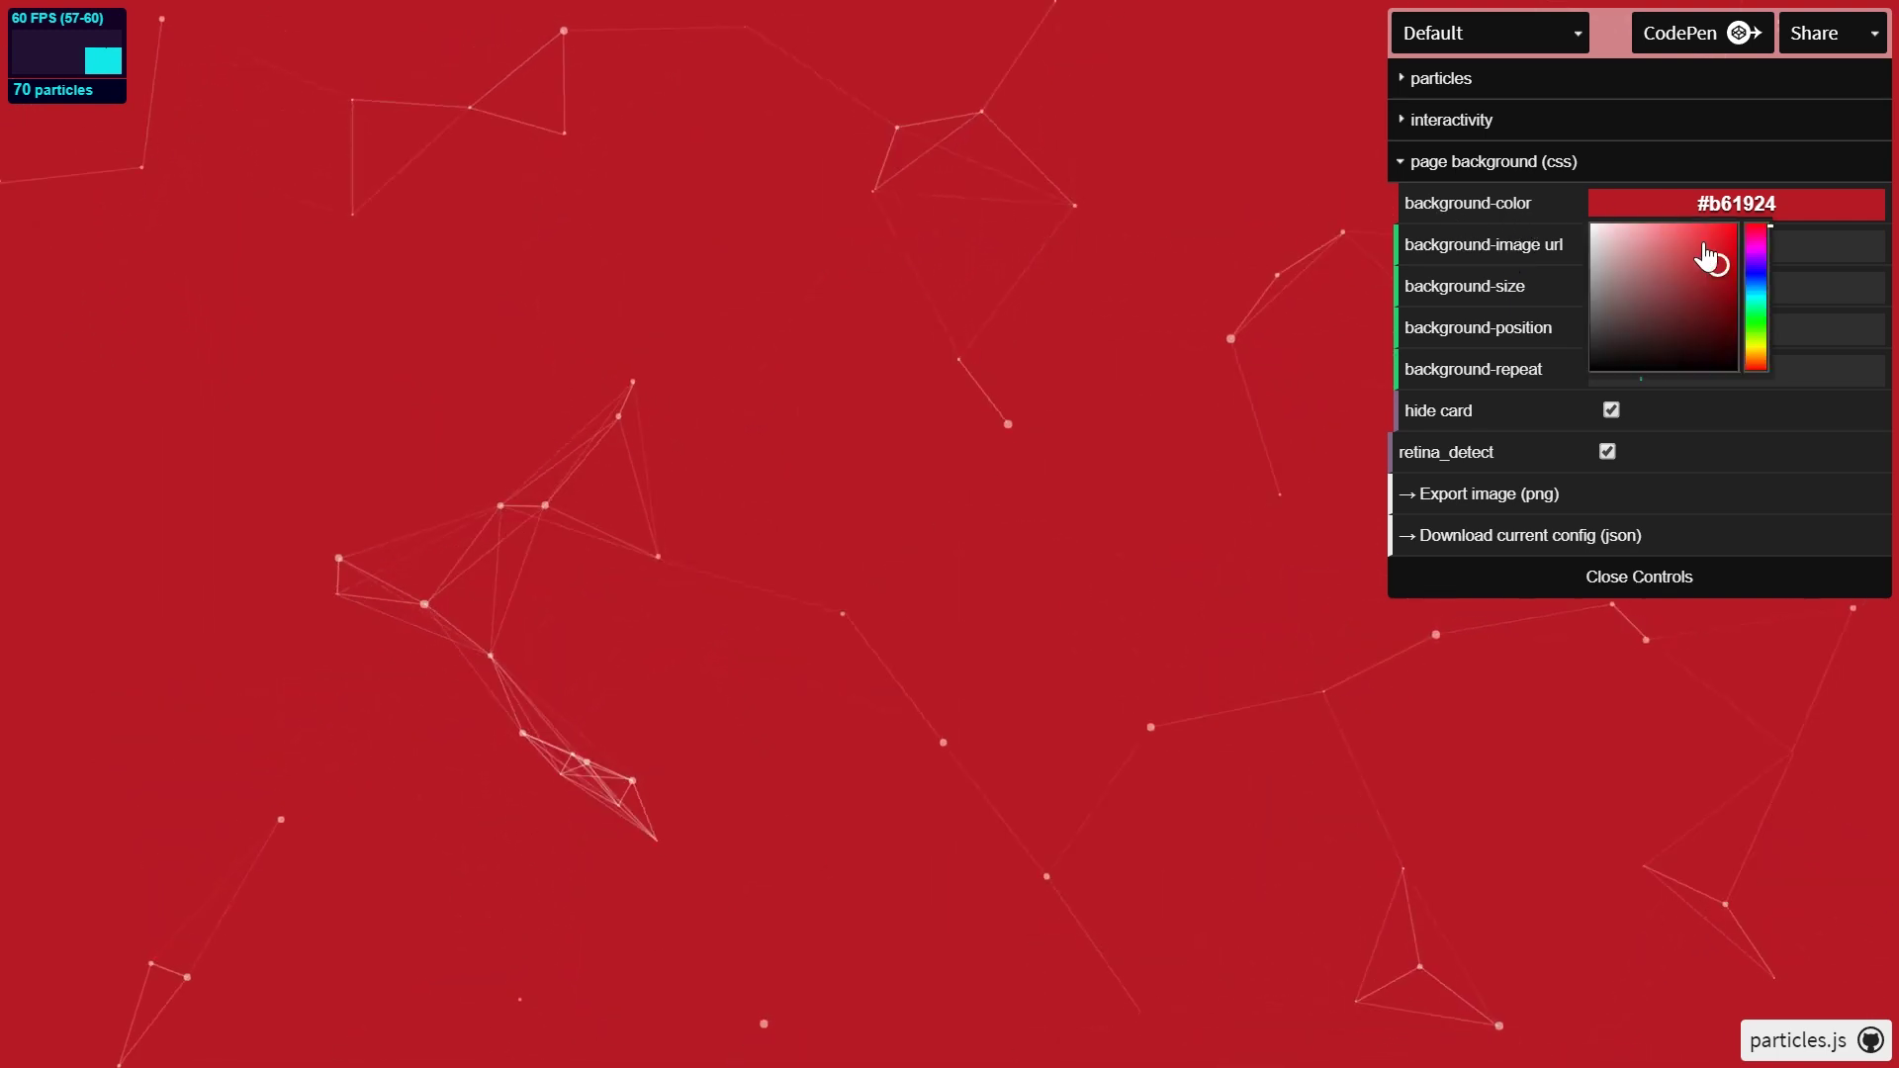
left_click(1748, 275)
mouse_move(1748, 275)
left_mouse_down()
mouse_move(1639, 330)
mouse_move(1657, 330)
left_mouse_up()
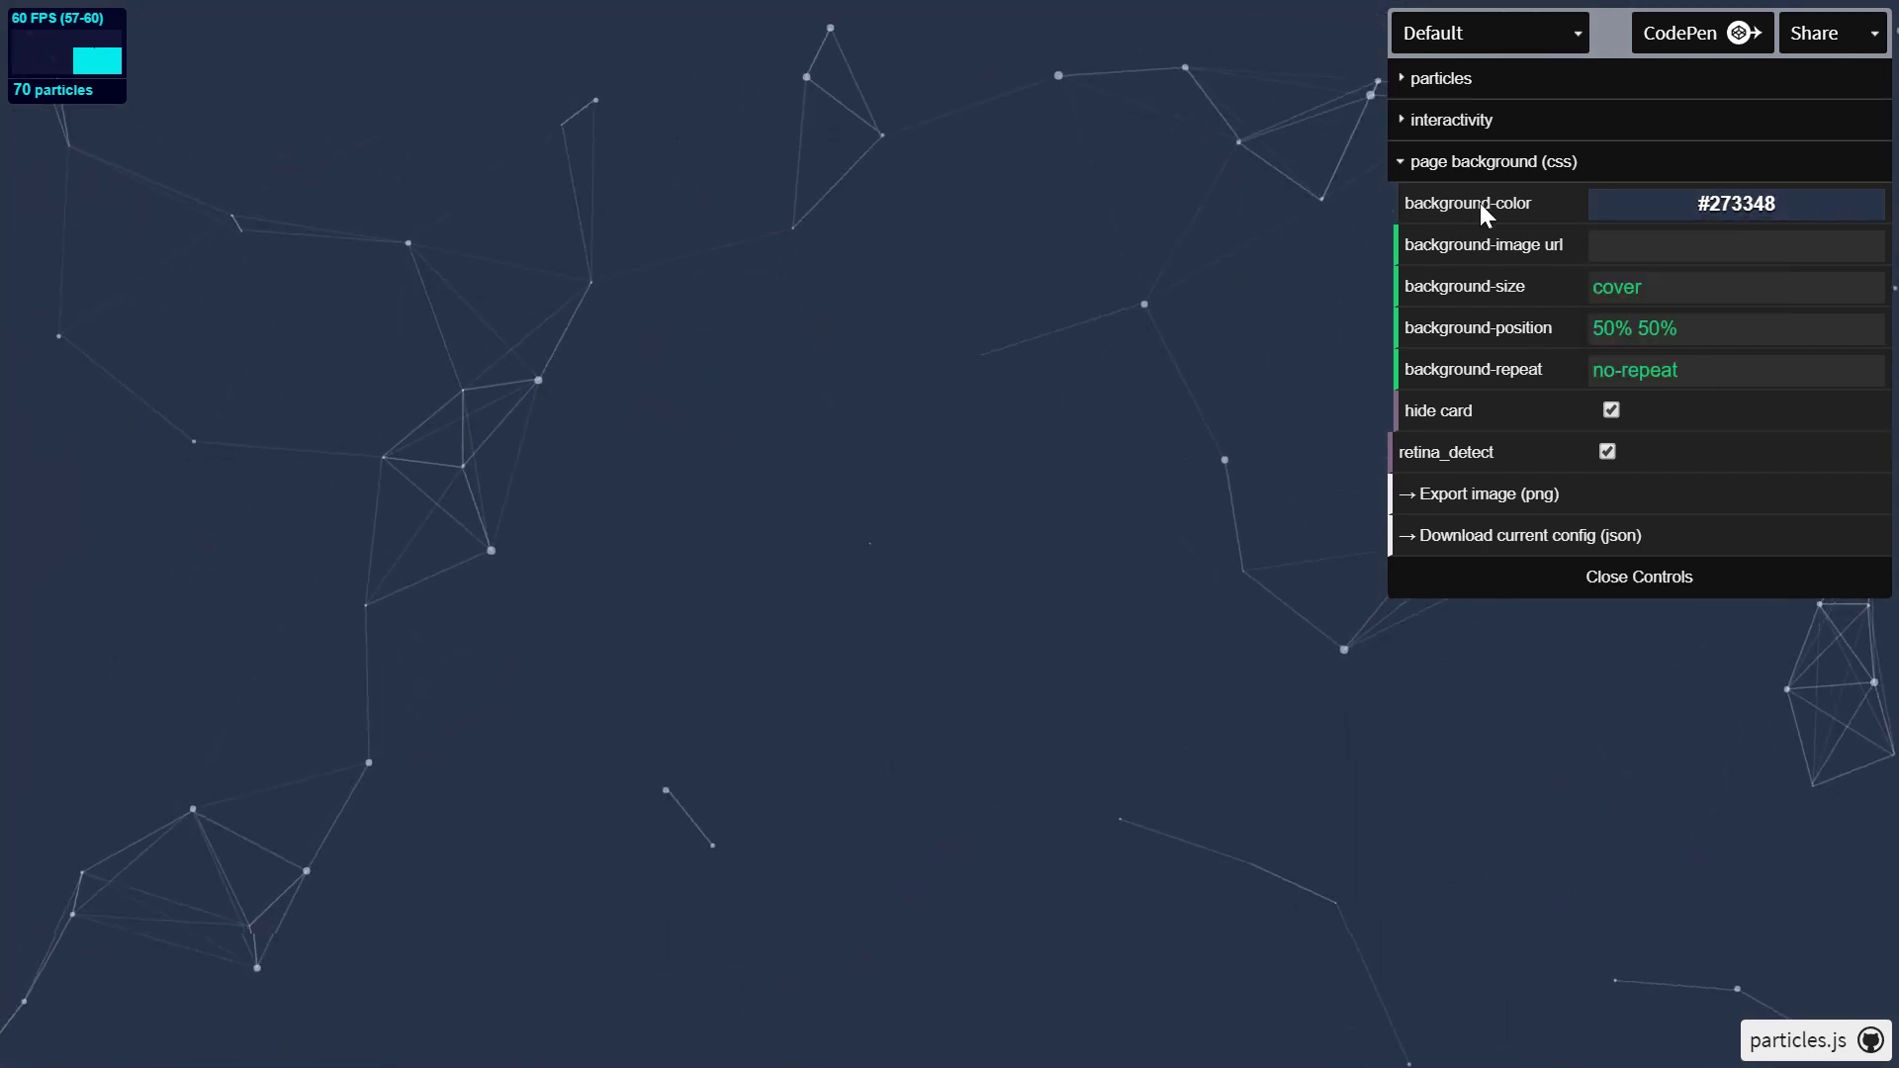
left_click(1642, 202)
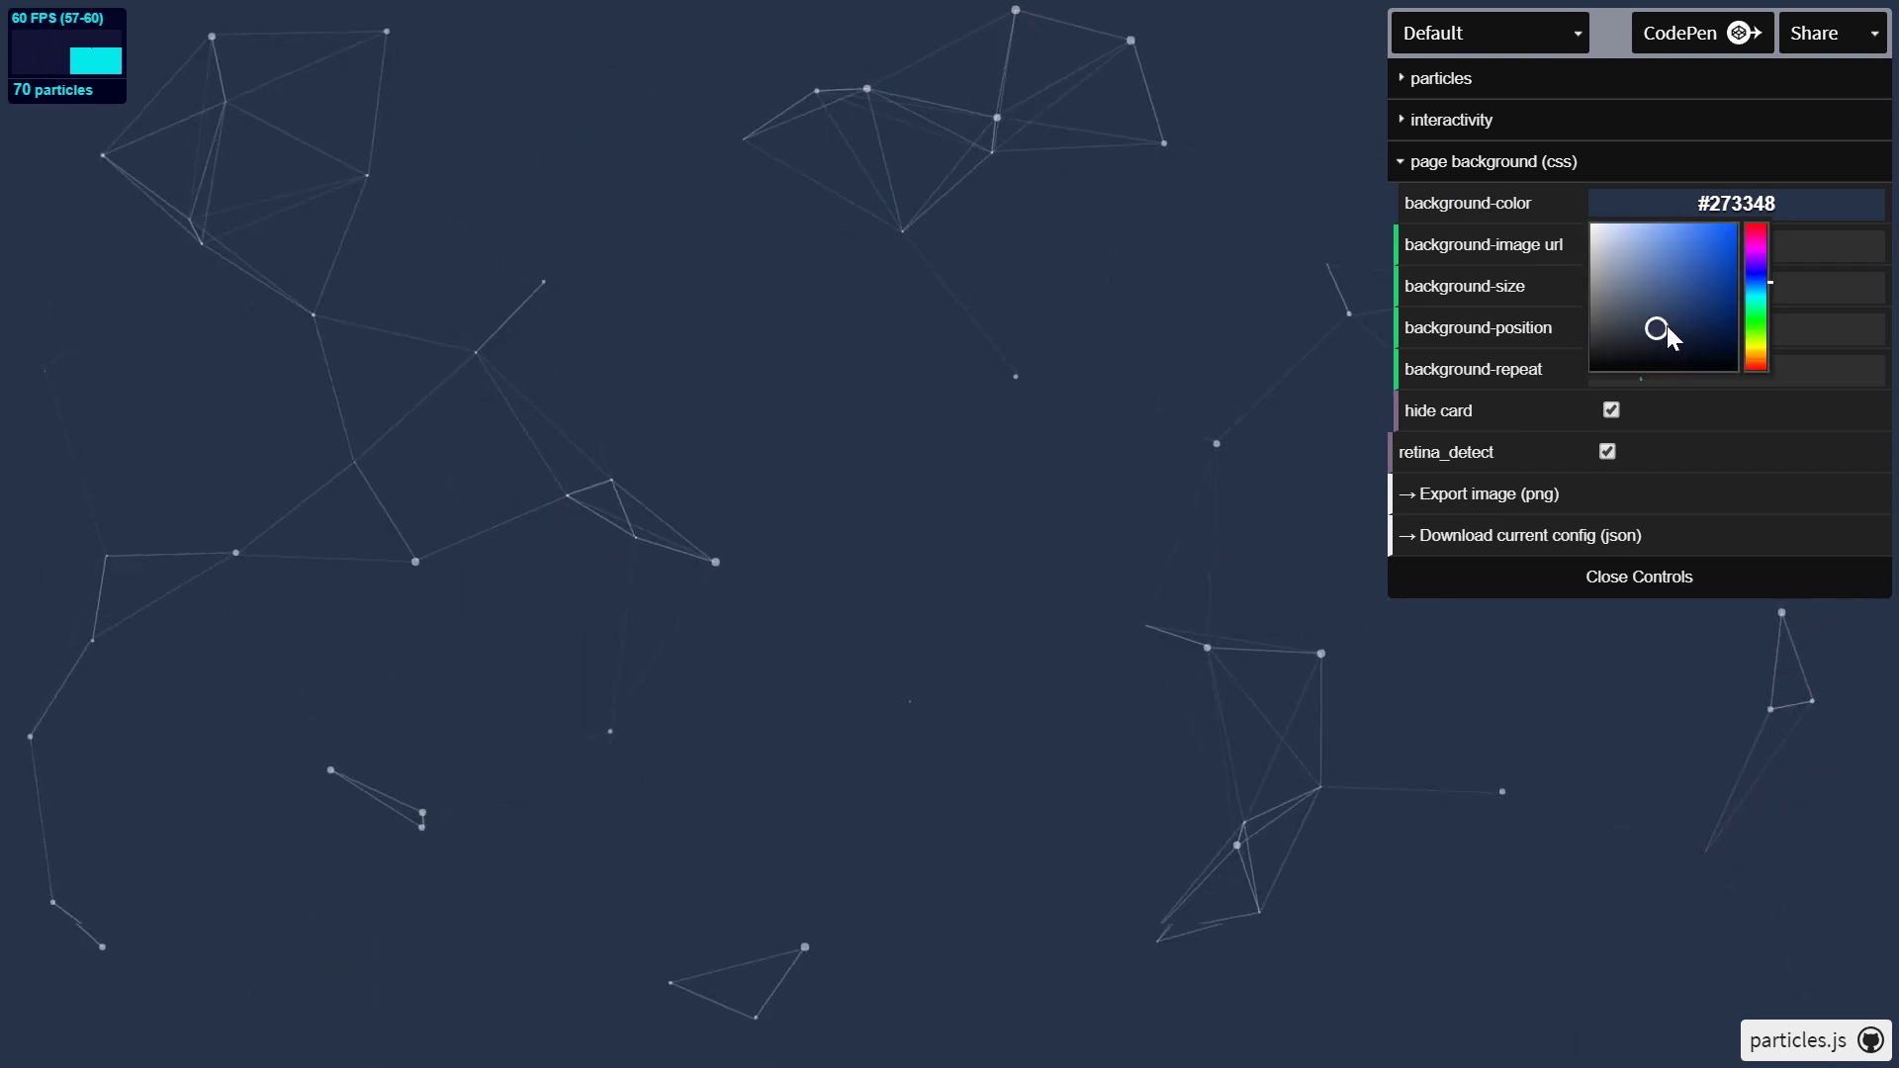
mouse_move(1662, 330)
left_mouse_down()
mouse_move(1678, 324)
mouse_move(1654, 342)
left_mouse_up()
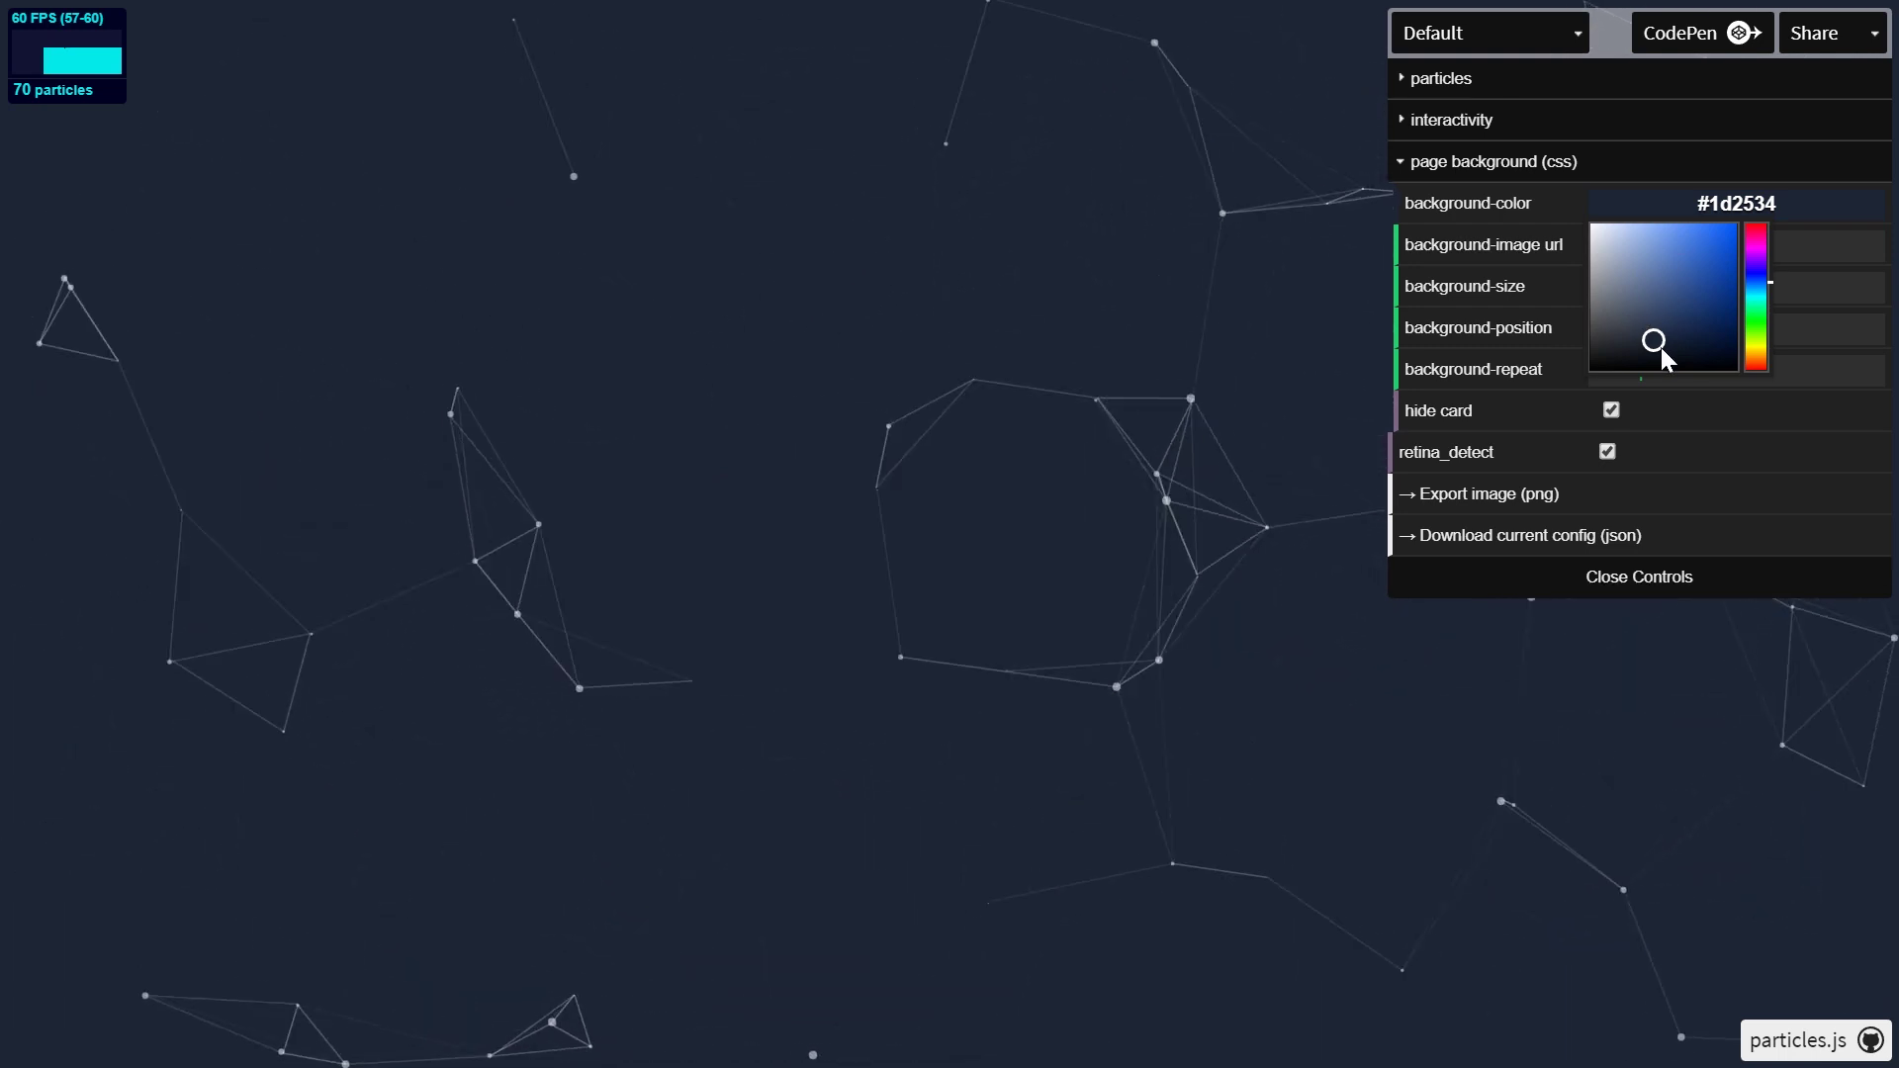
left_click_drag(1652, 341, 1651, 343)
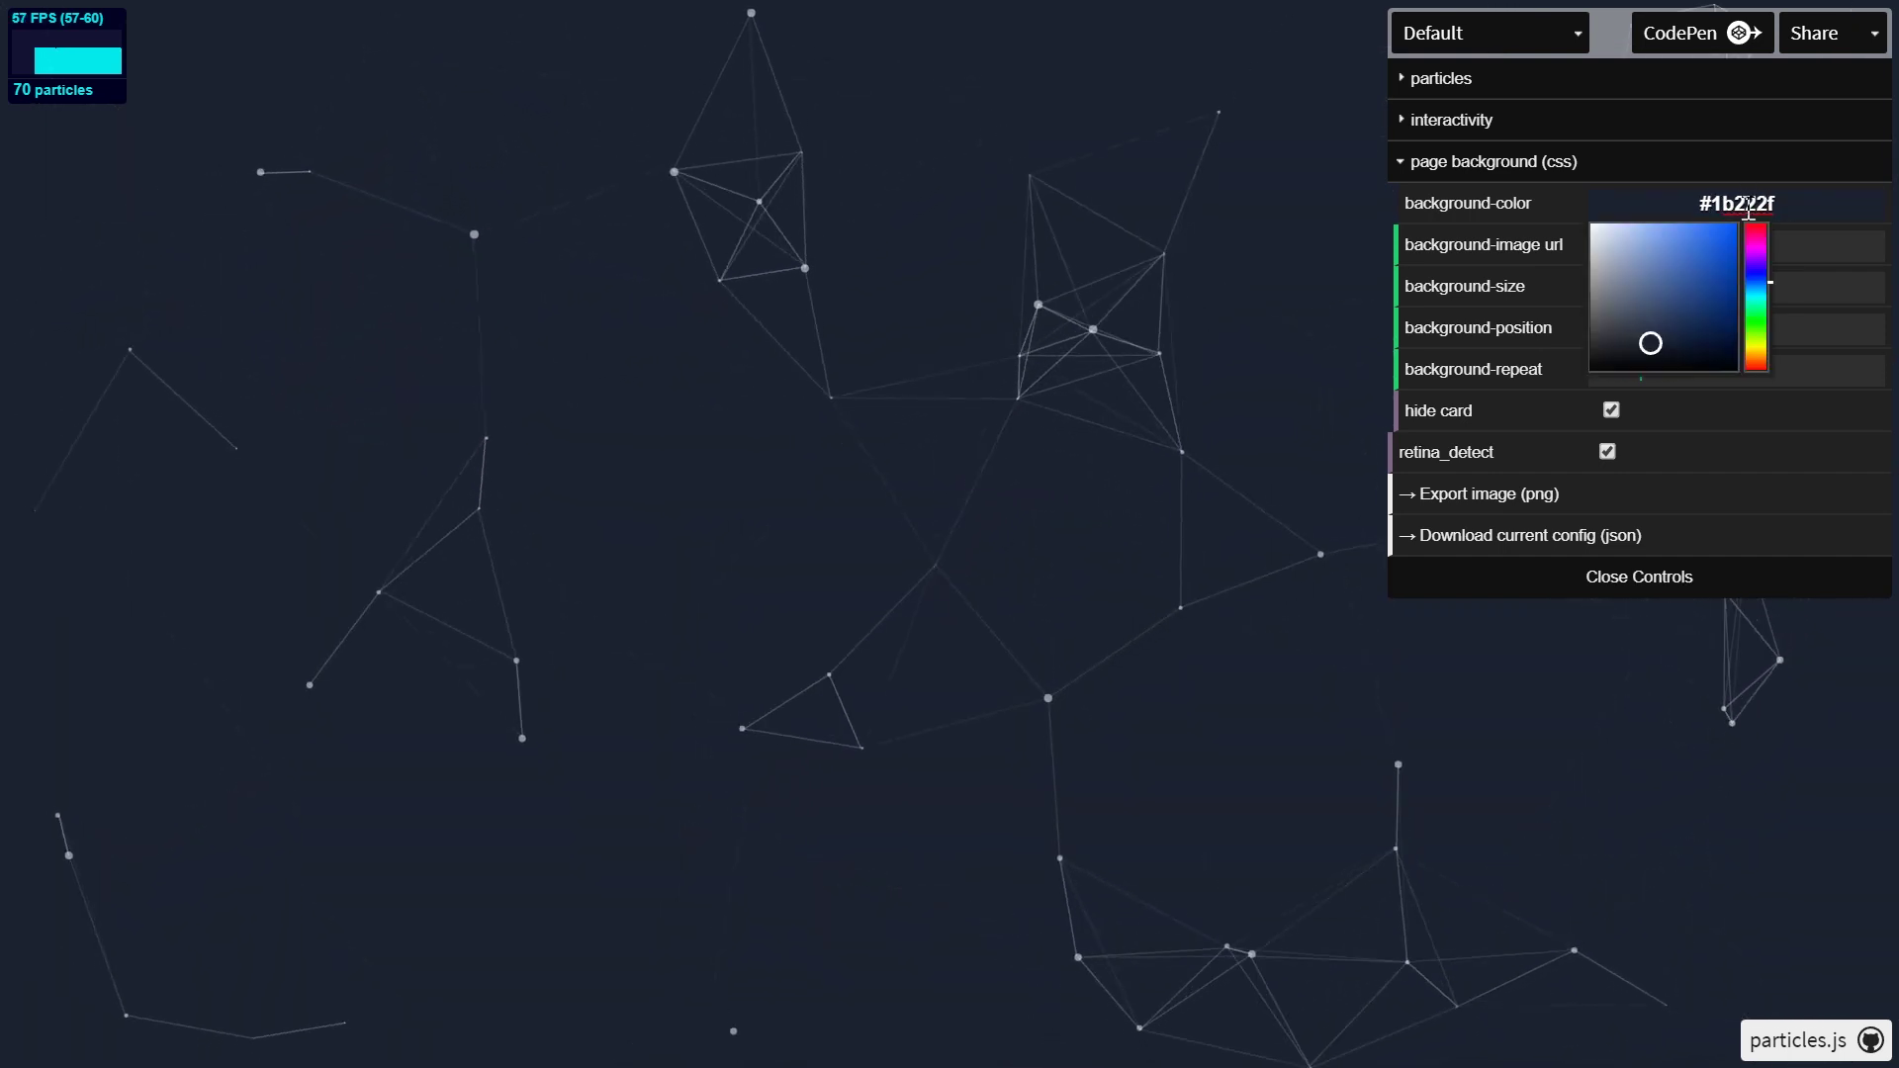
left_click(1427, 173)
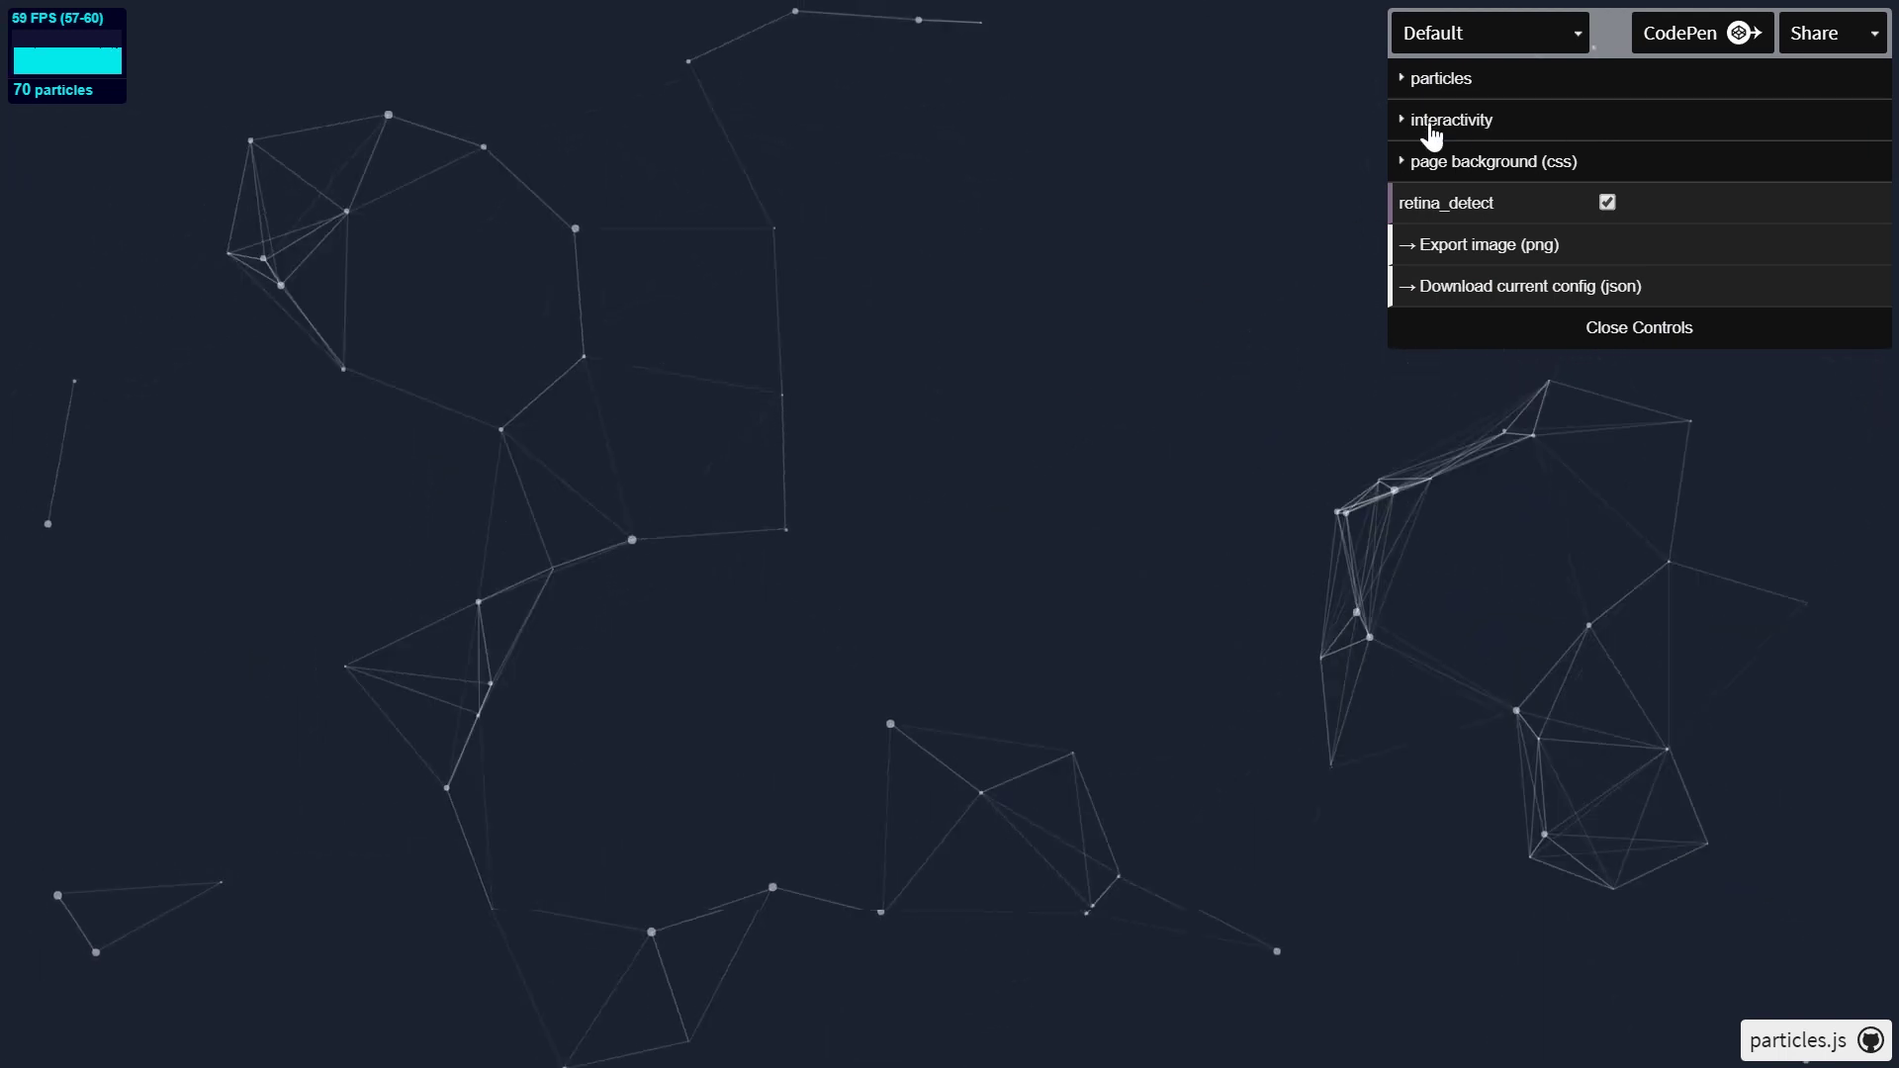
Step: Expand interactivity settings and test by clicking the canvas to add particles
left_click(1424, 124)
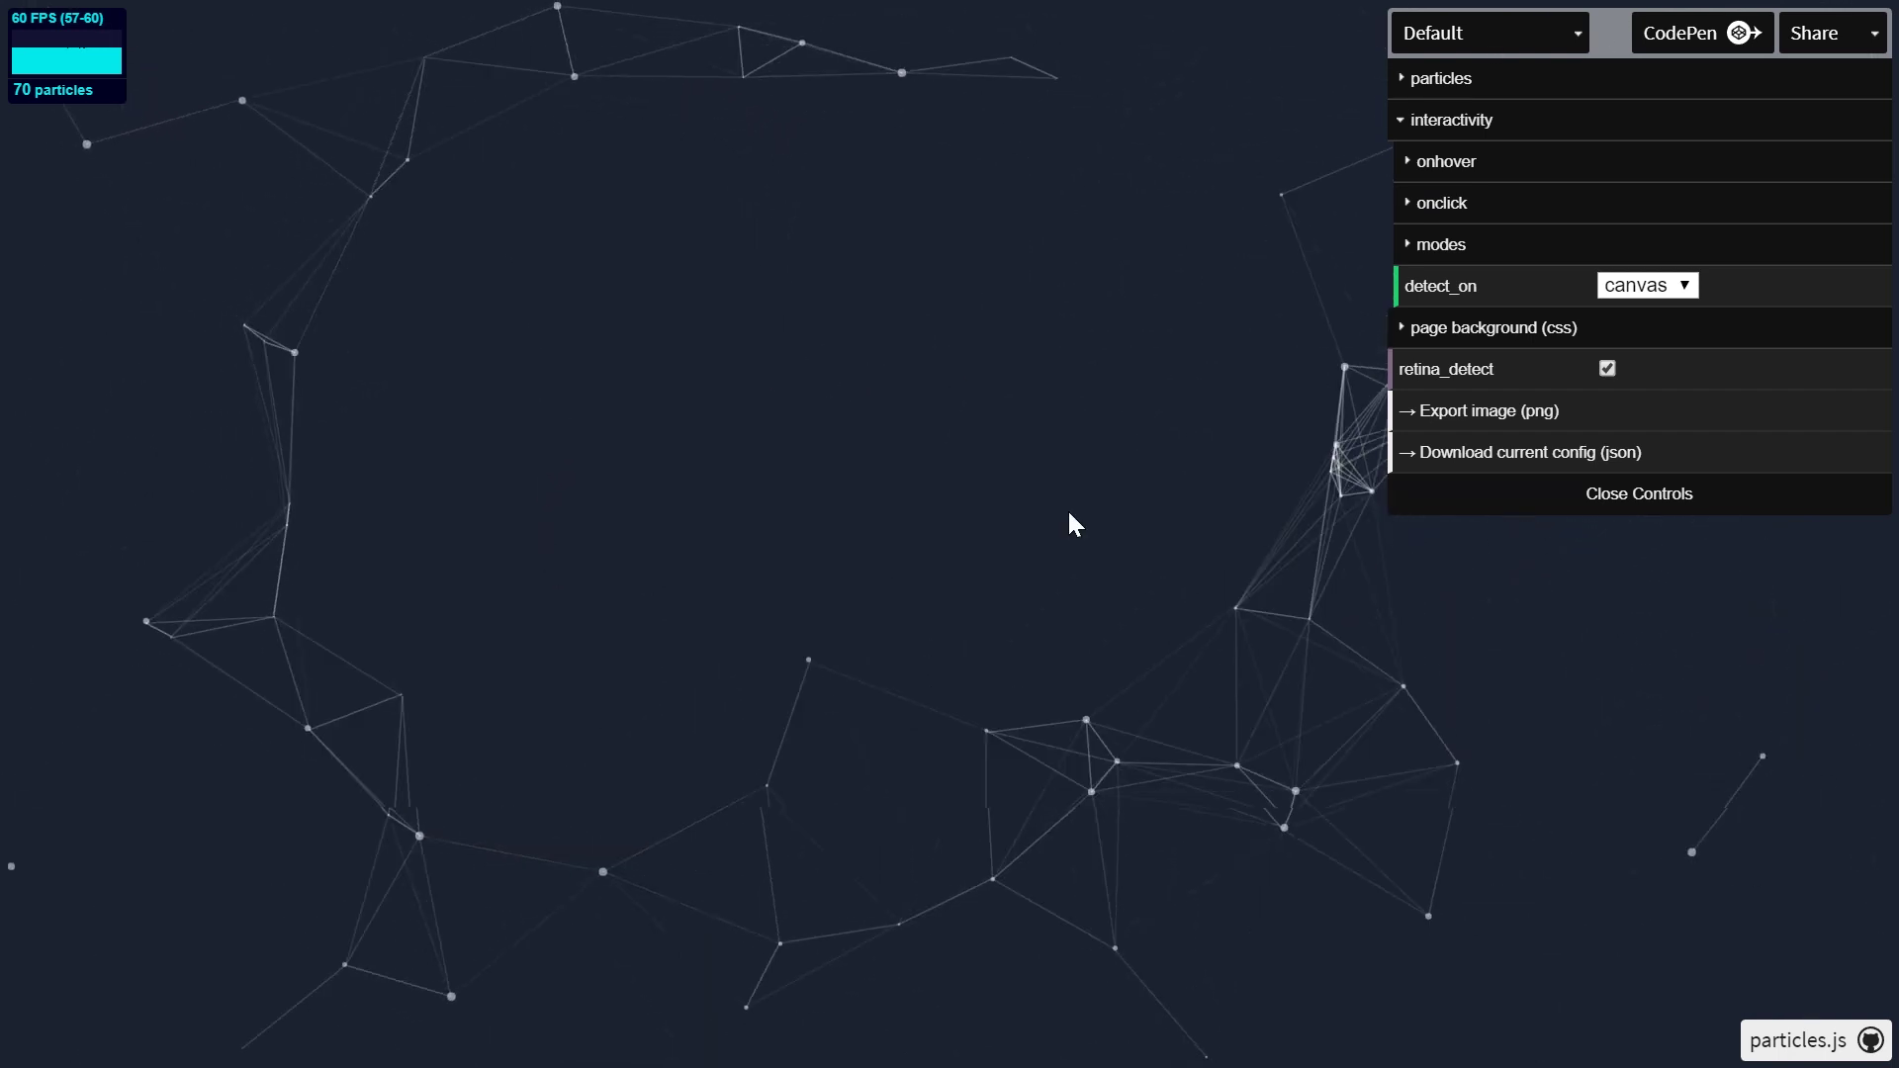
left_click(876, 489)
left_click(670, 497)
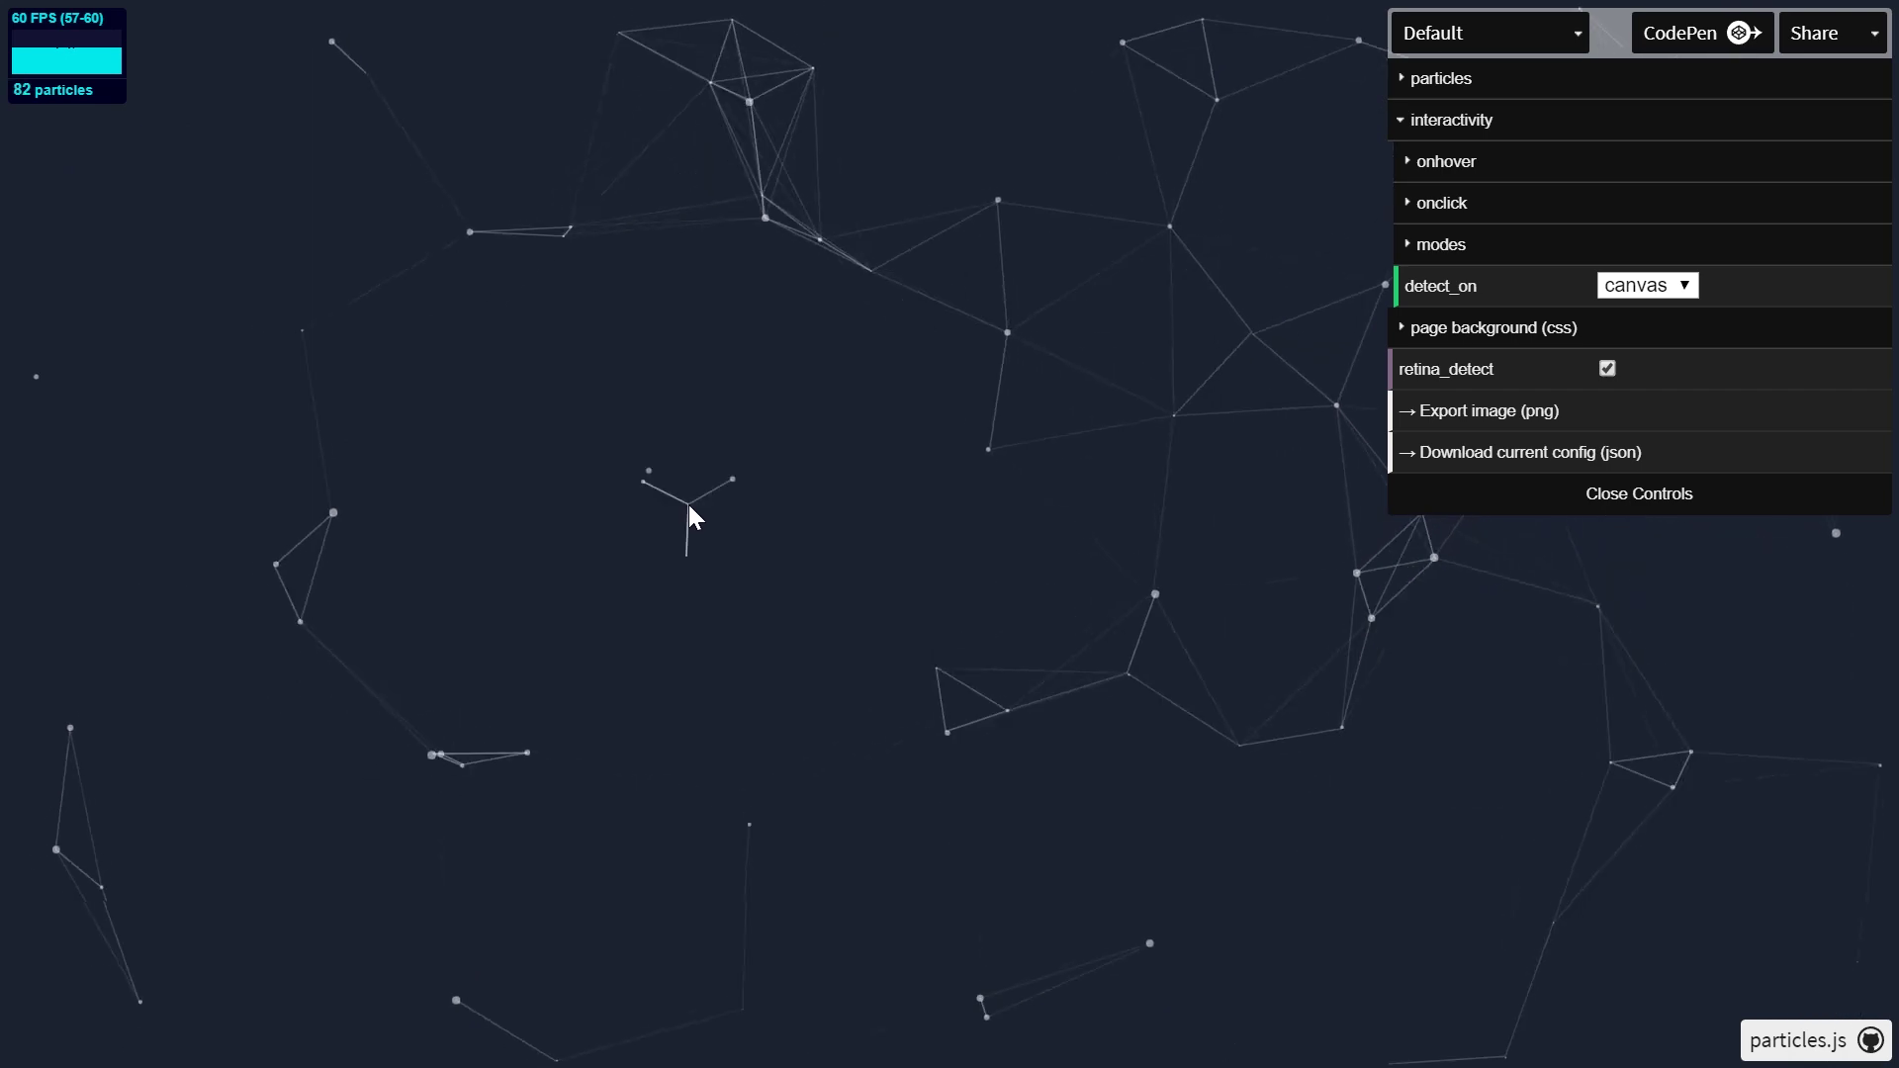
left_click(689, 509)
left_click(860, 526)
left_click(865, 565)
left_click(865, 566)
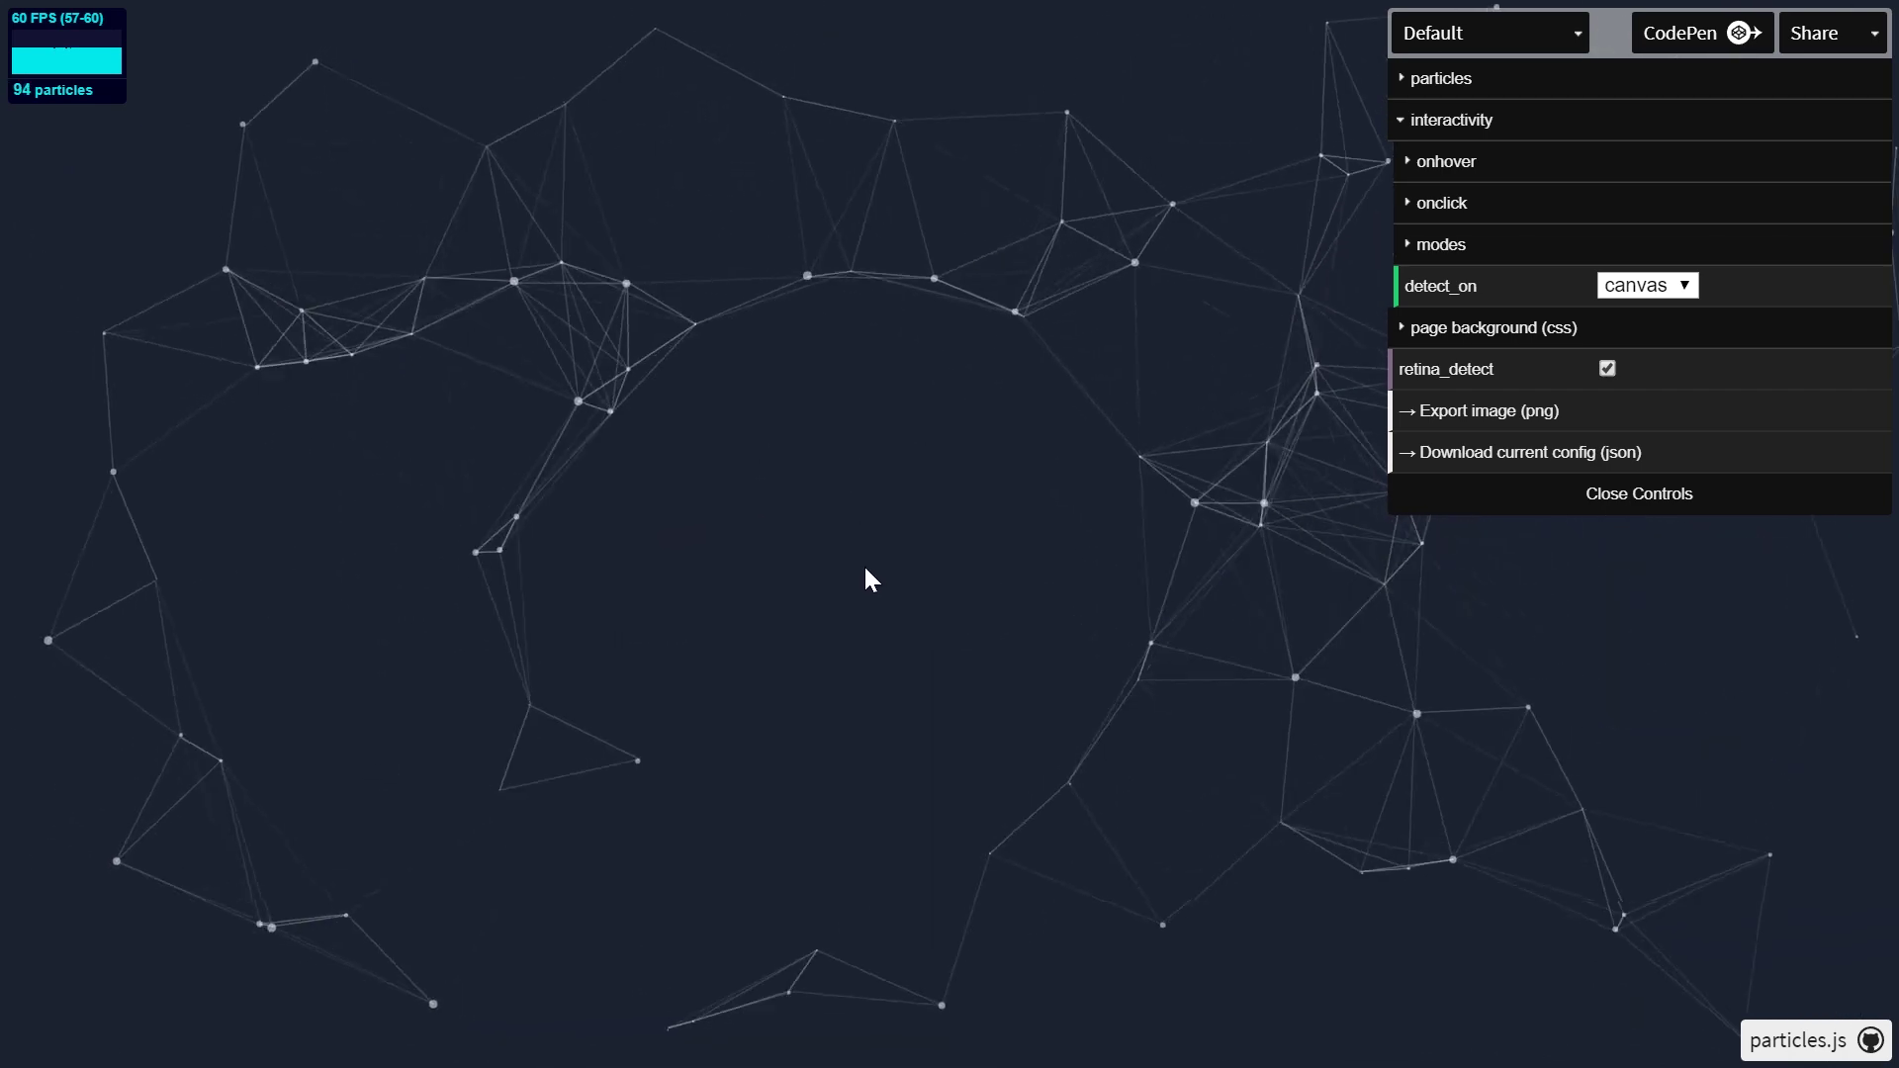
left_click(875, 569)
left_click(843, 547)
left_click(818, 580)
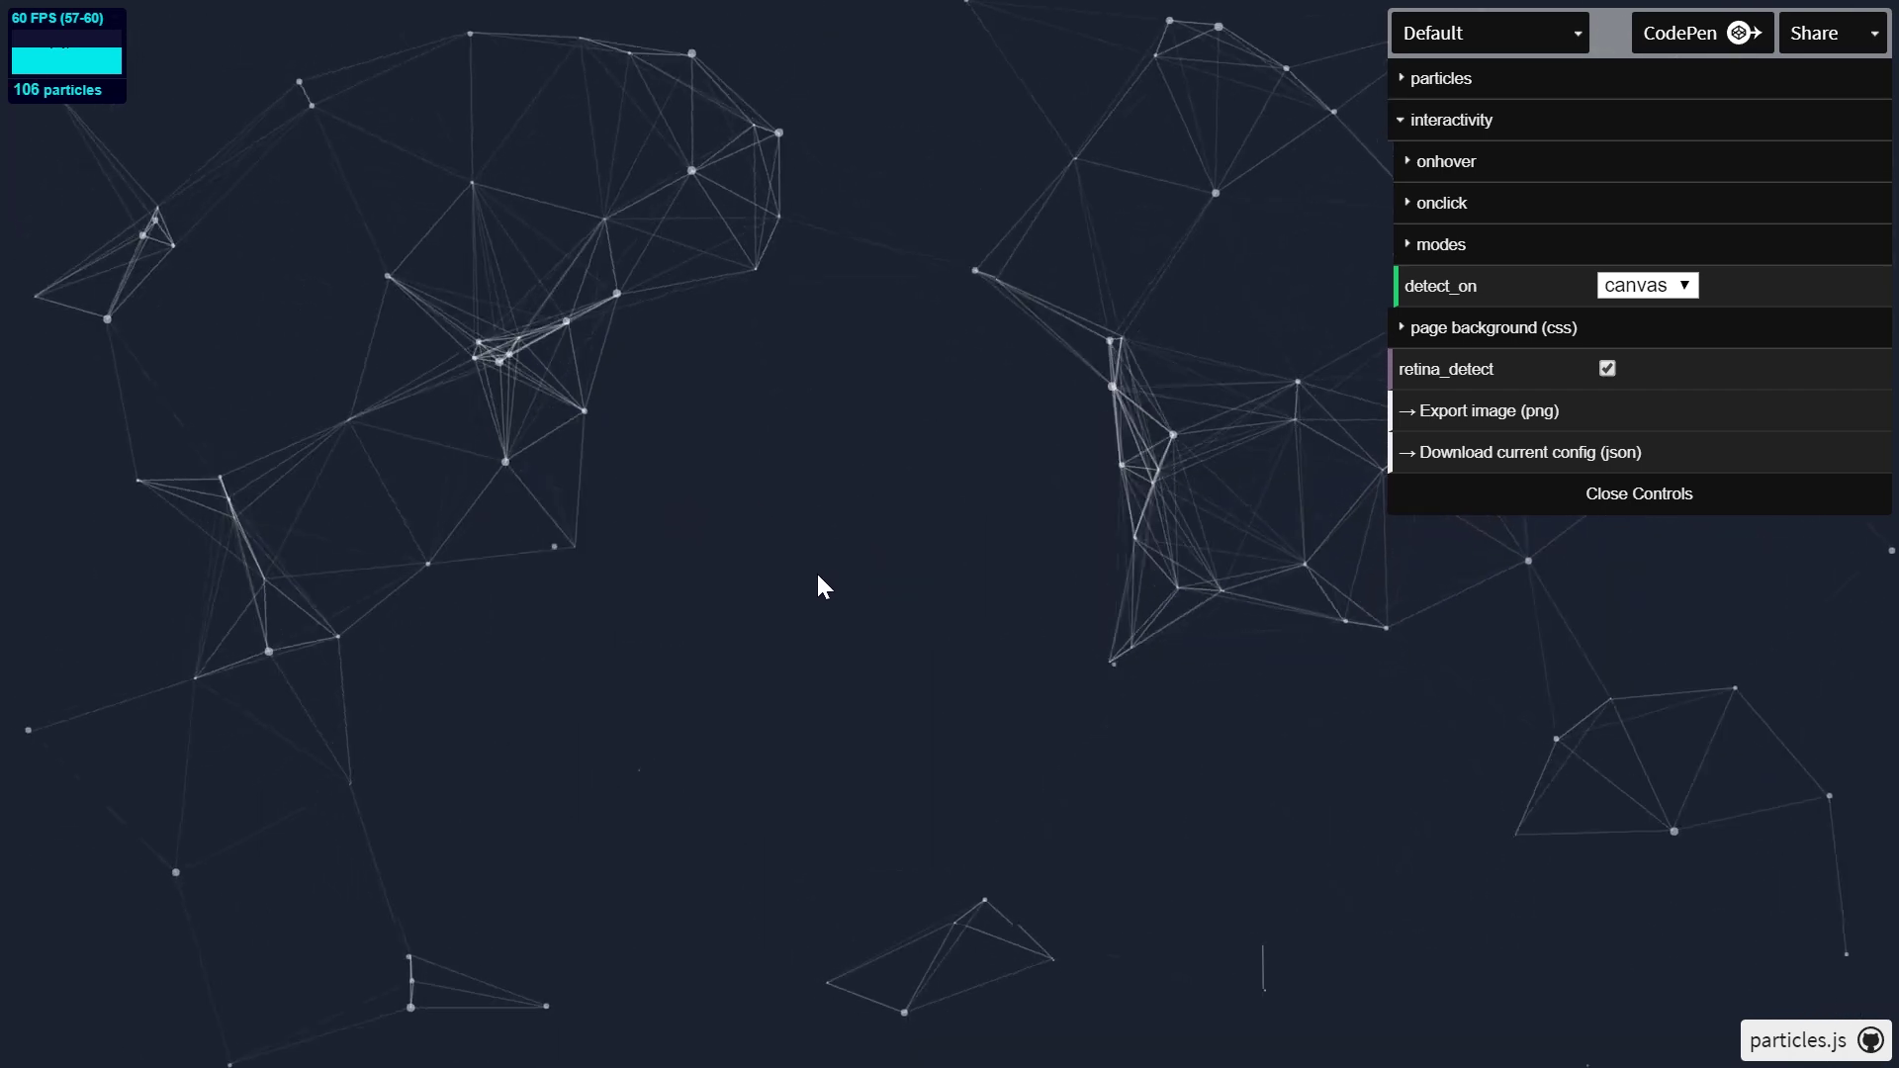
left_click(847, 530)
left_click(860, 534)
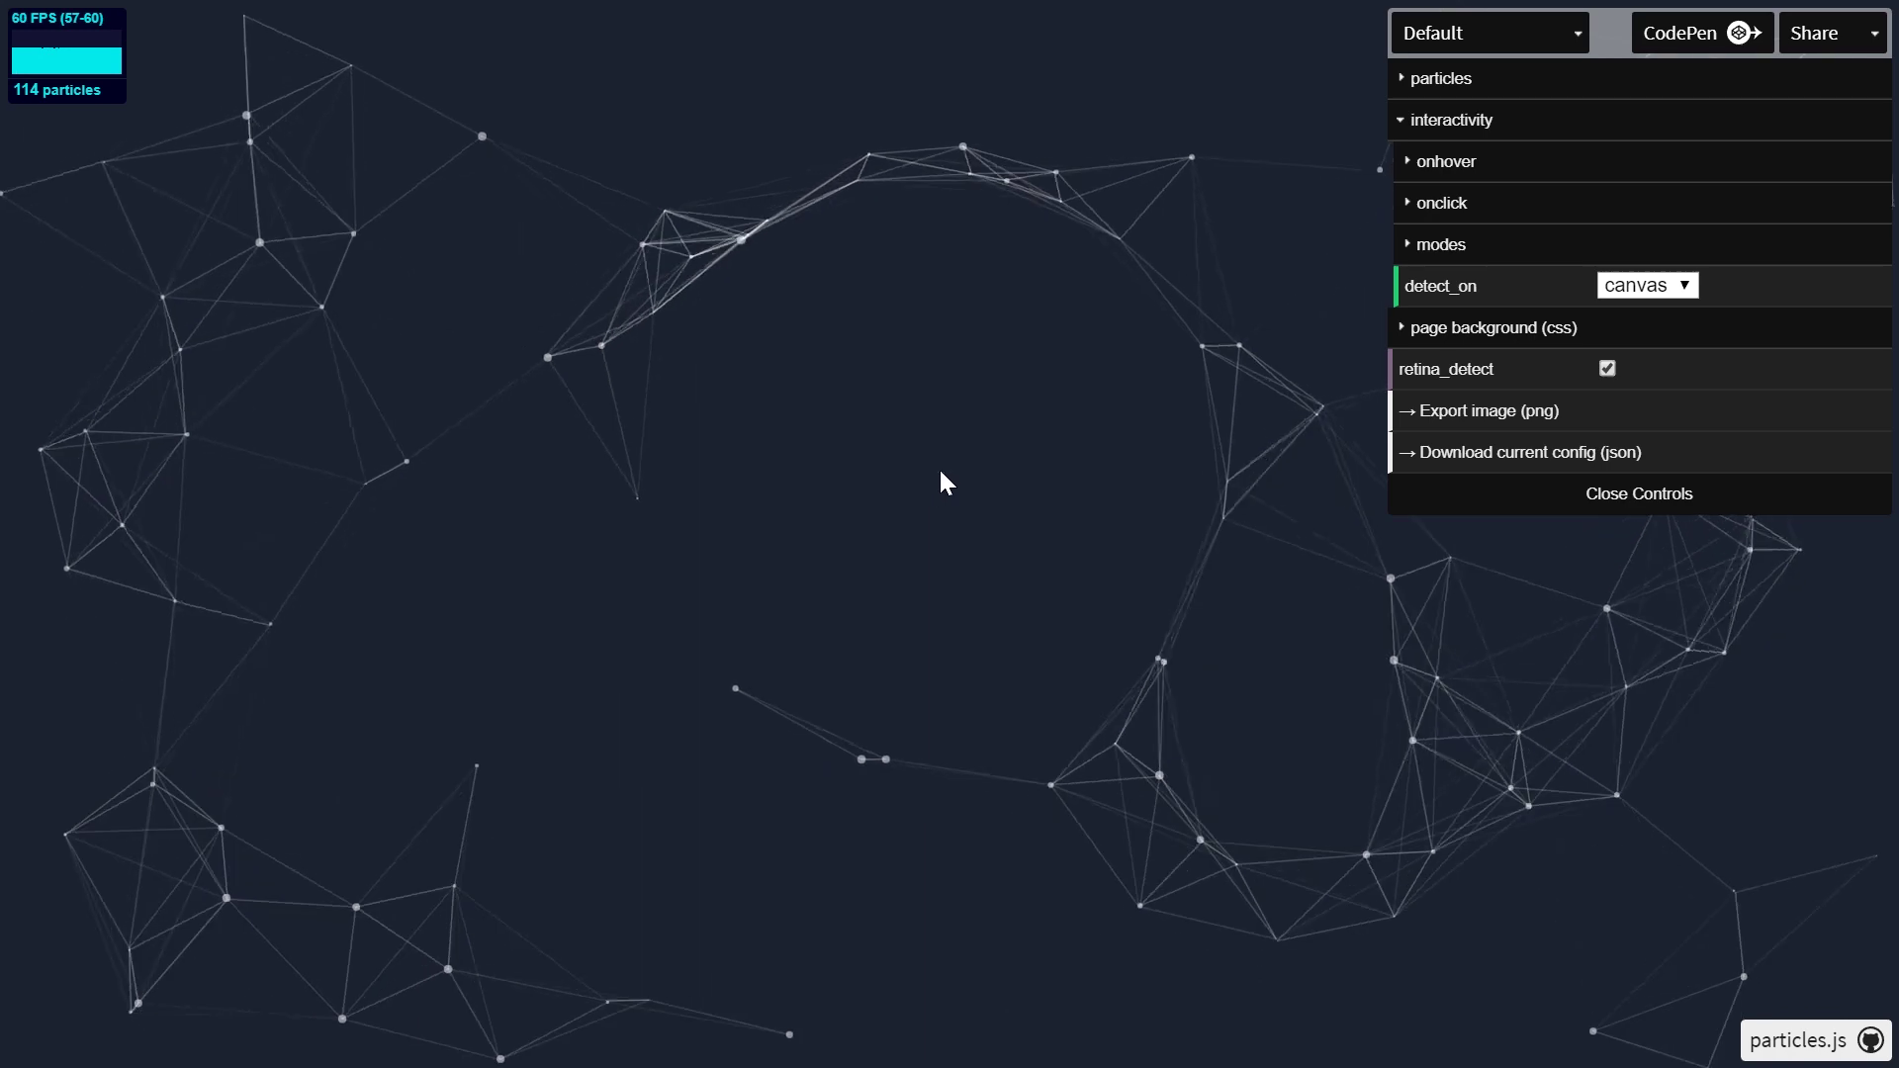
Step: Disable both the onhover and onclick interactions
left_click(1425, 172)
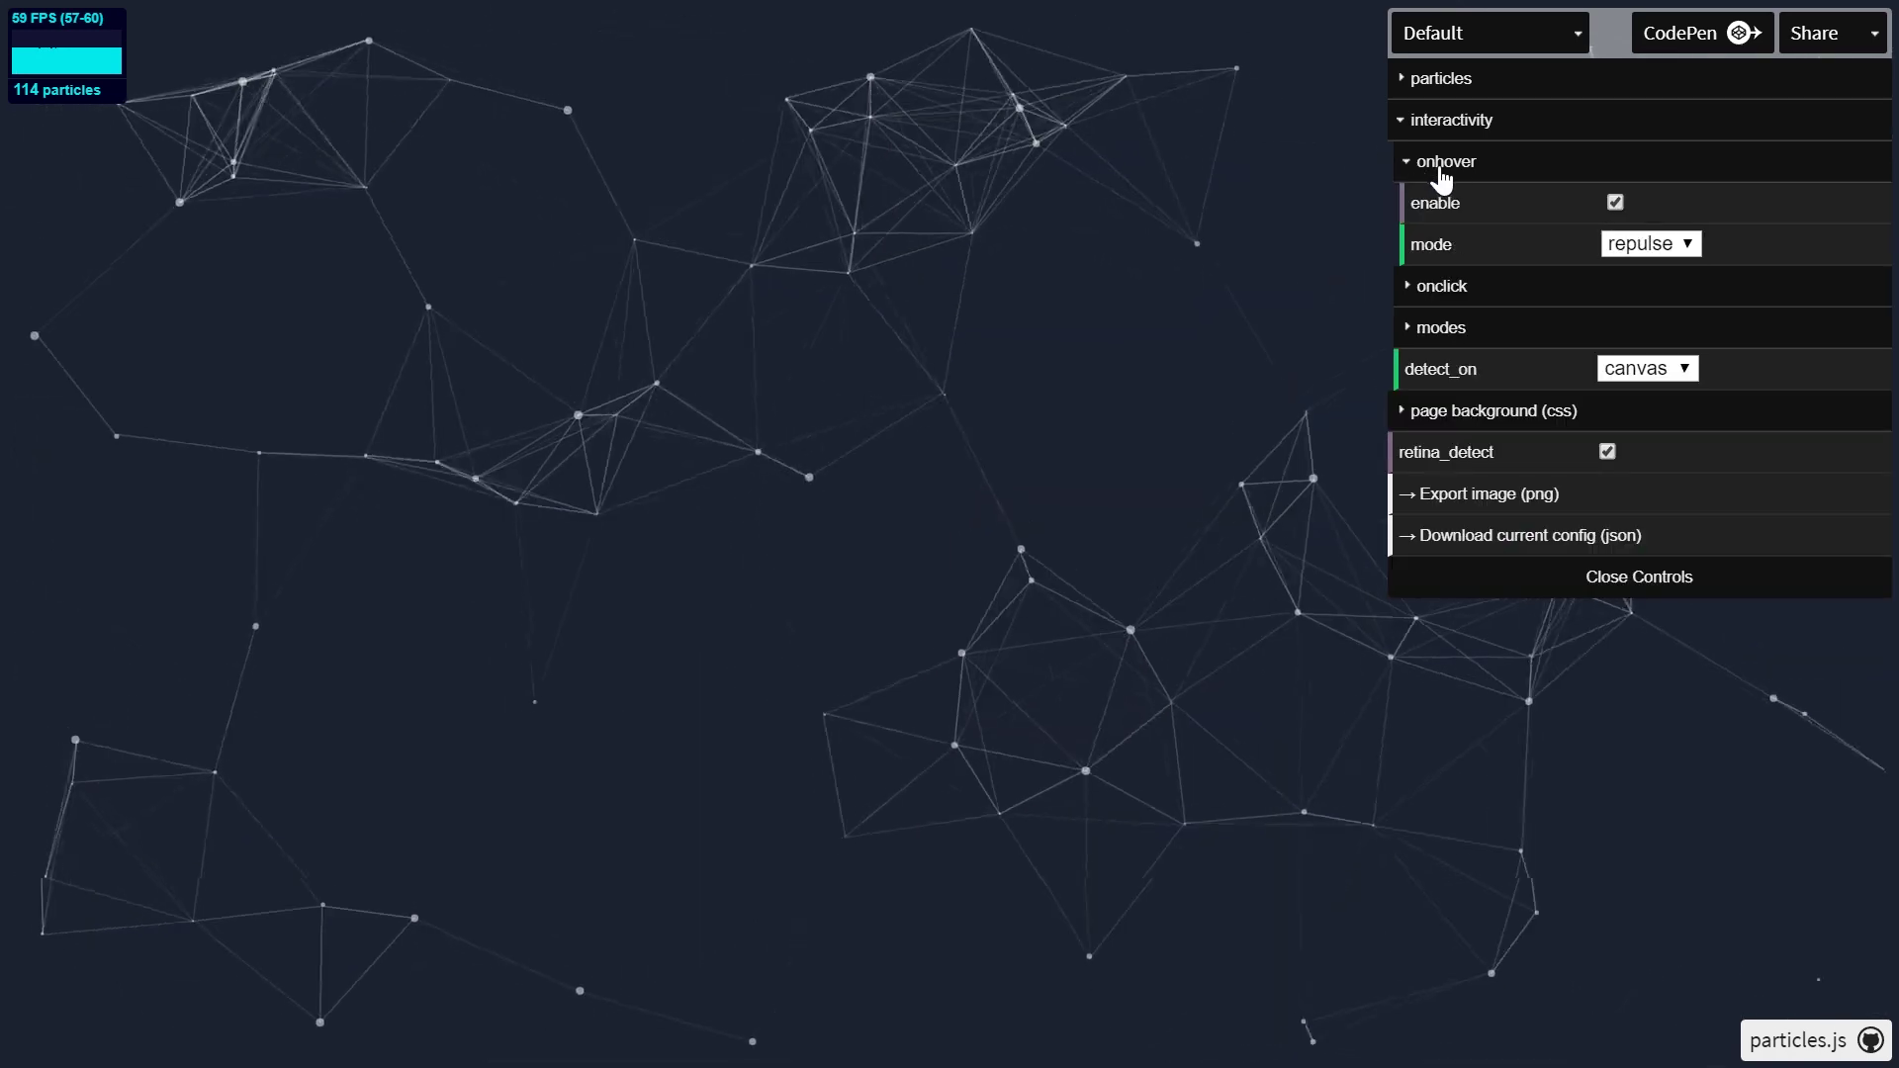
left_click(1615, 201)
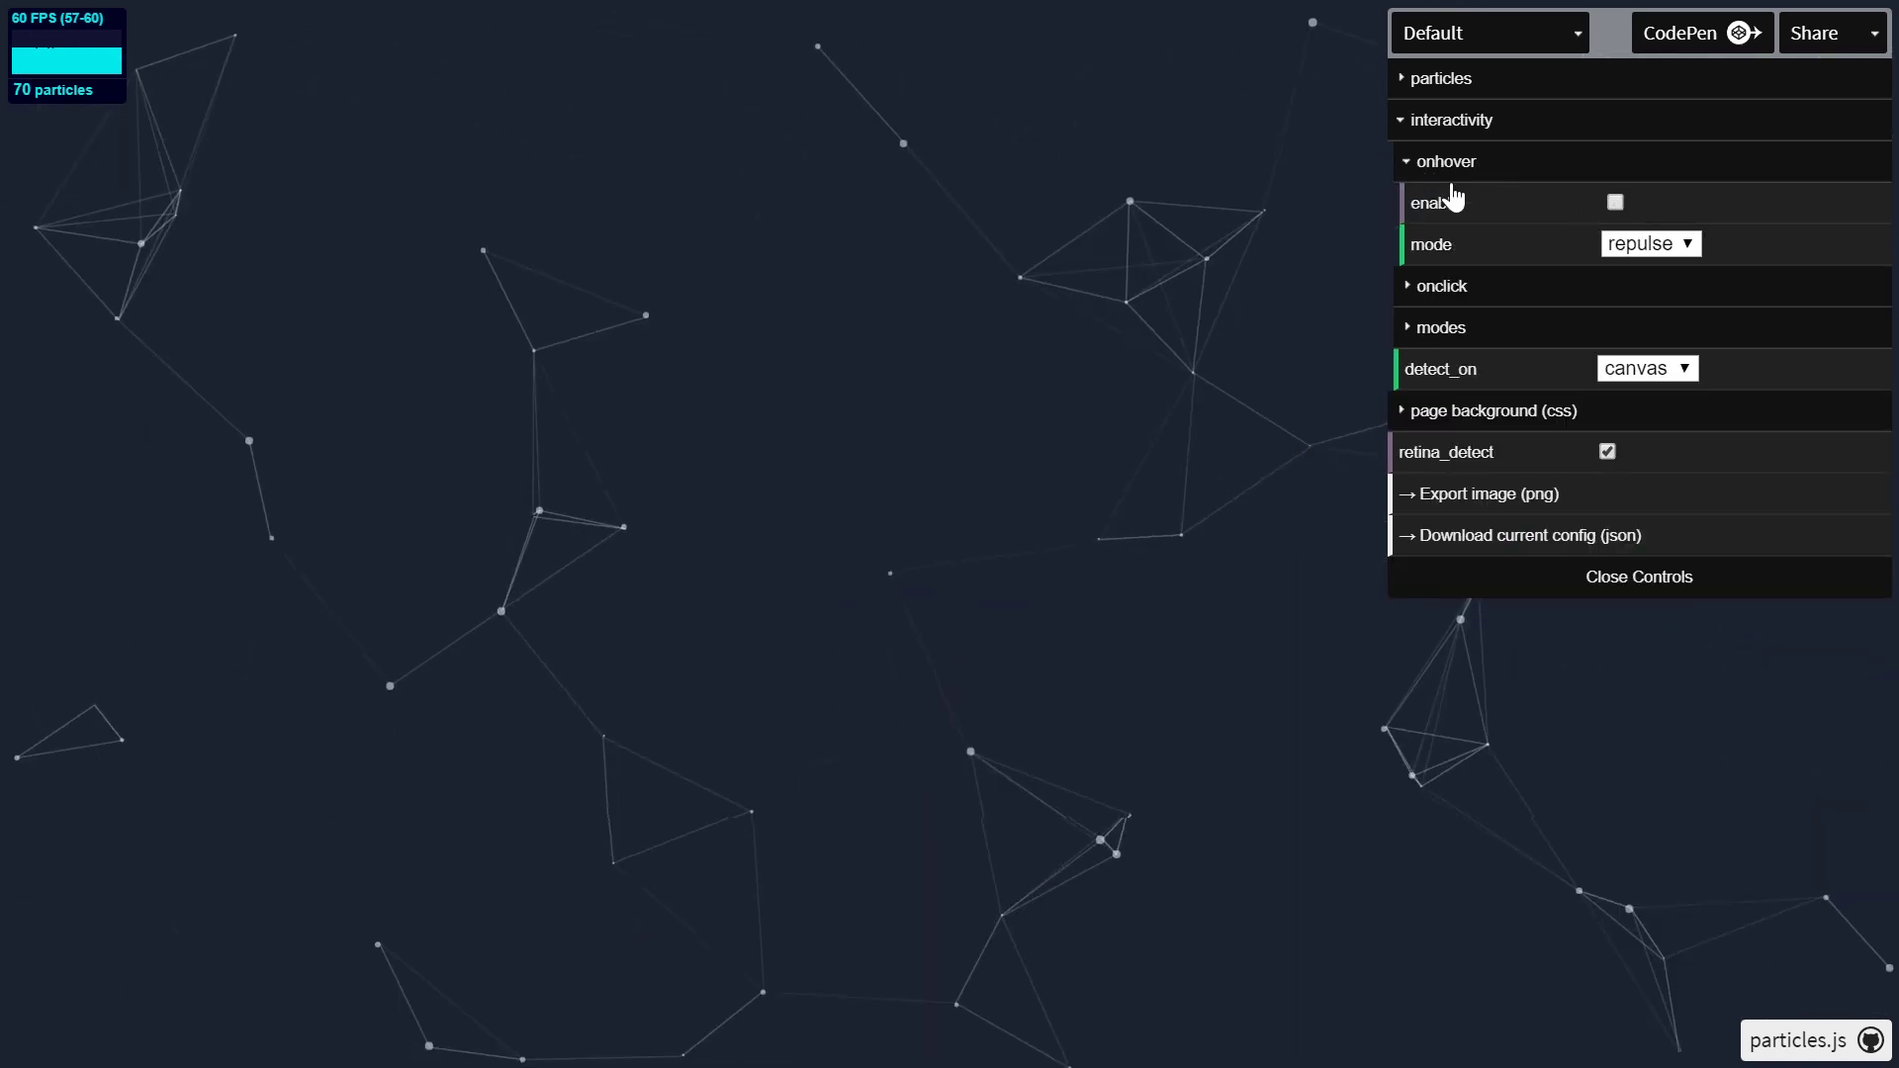
left_click(1442, 164)
left_click(1432, 208)
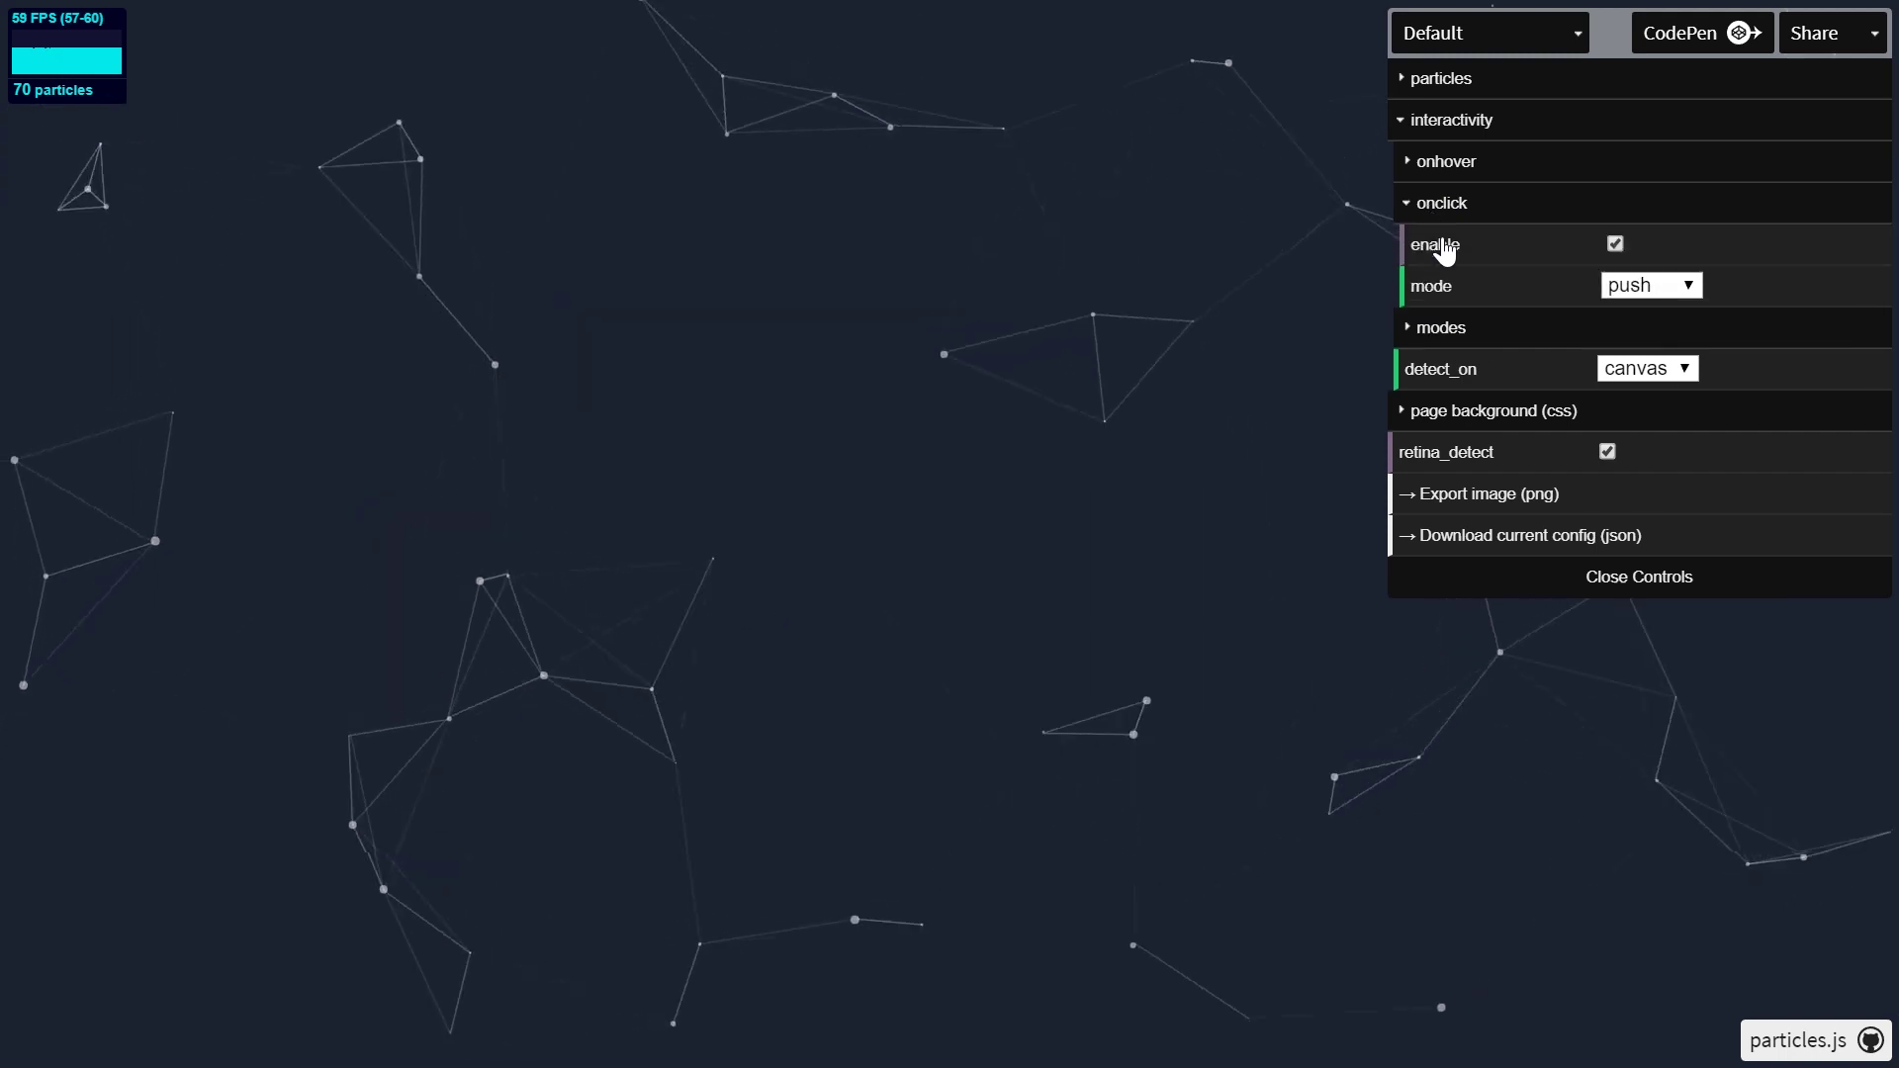
left_click(1614, 244)
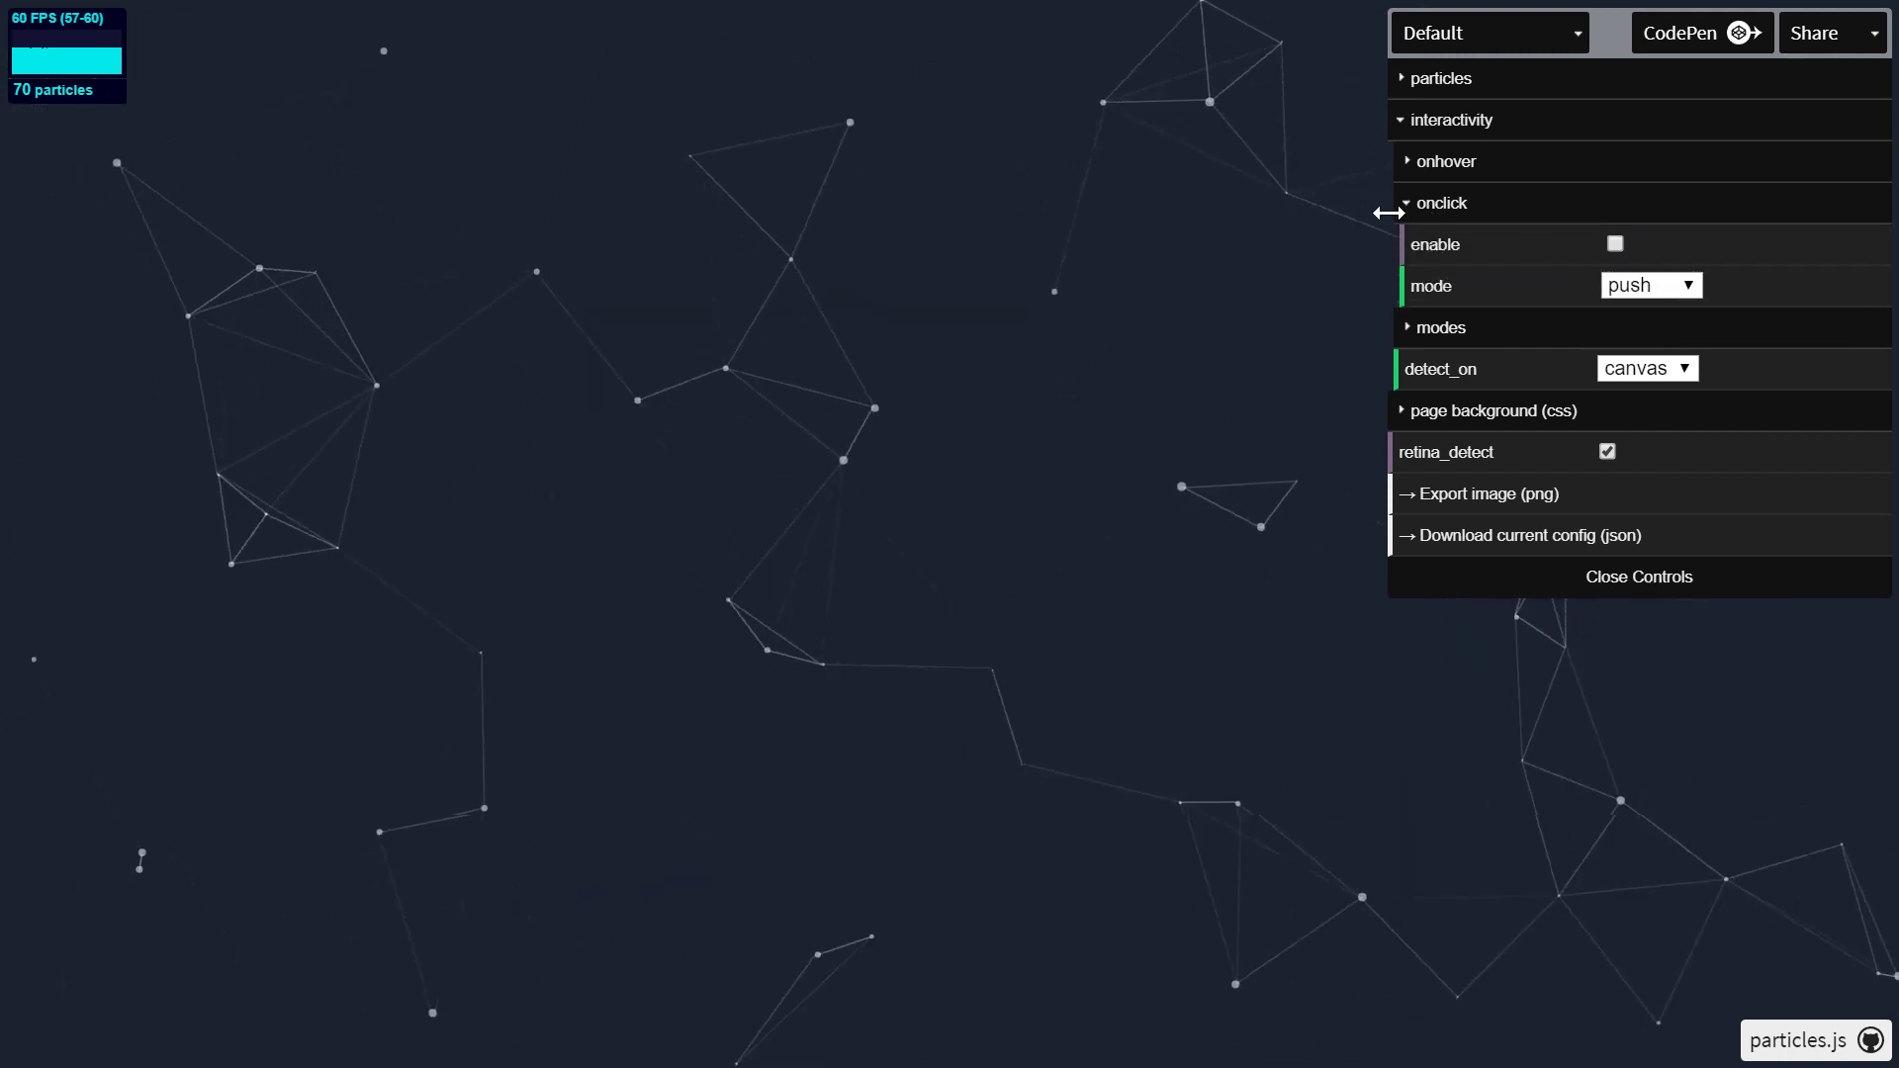
left_click(1429, 204)
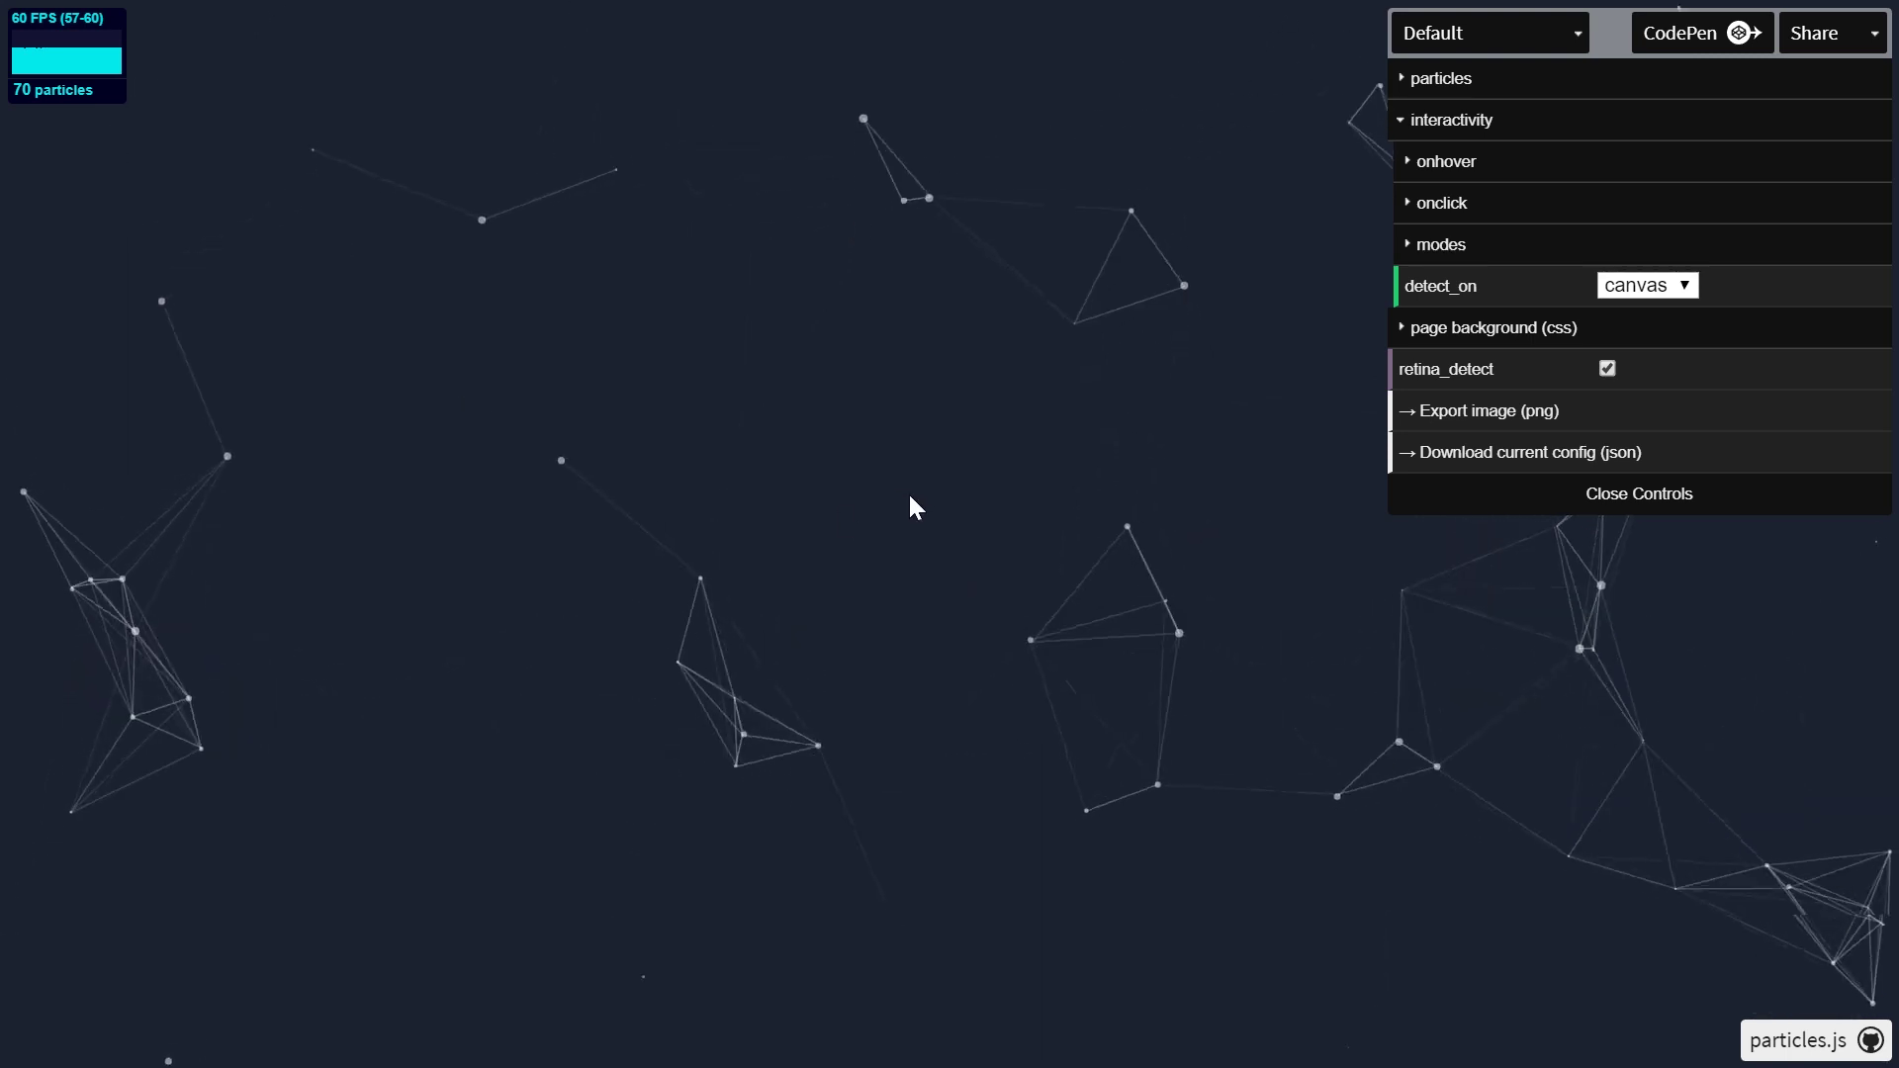
left_click(1446, 123)
Step: Set particle movement direction to bottom with random on and straight left off
left_click(1432, 83)
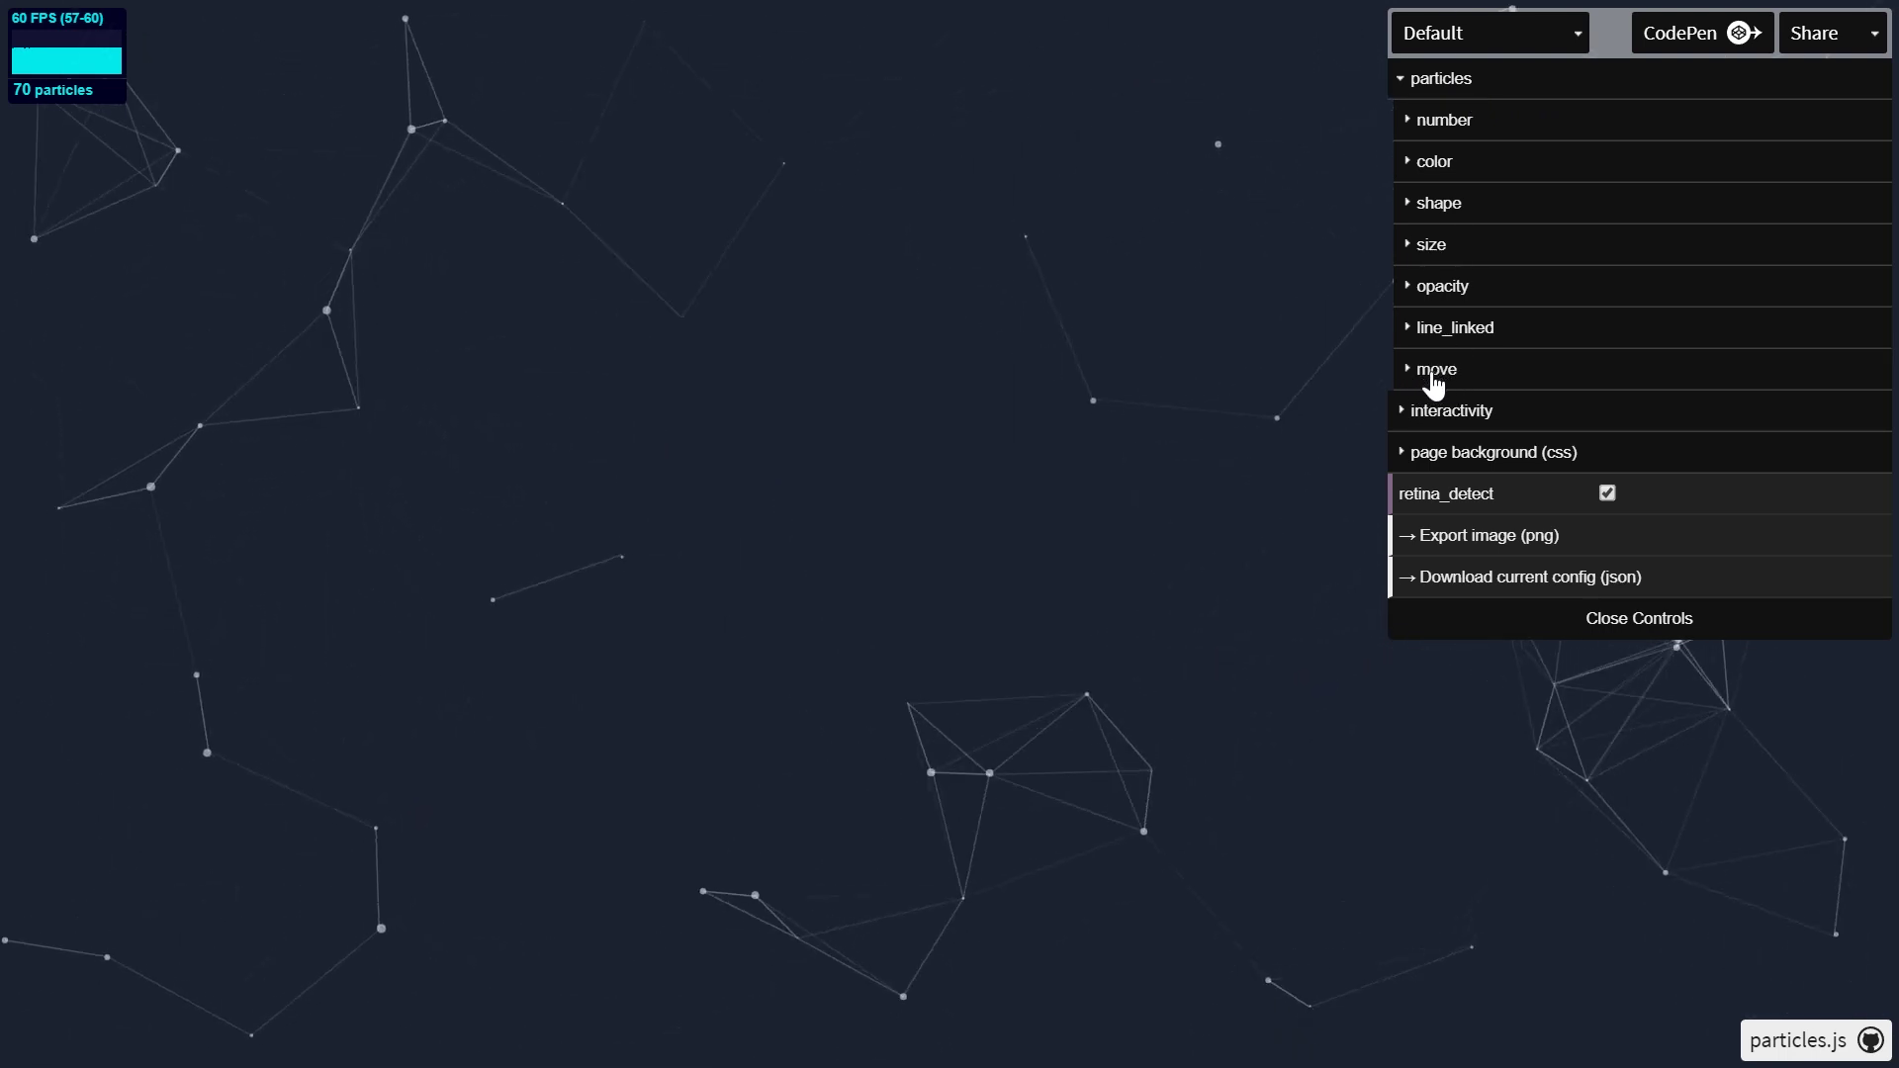
left_click(1430, 370)
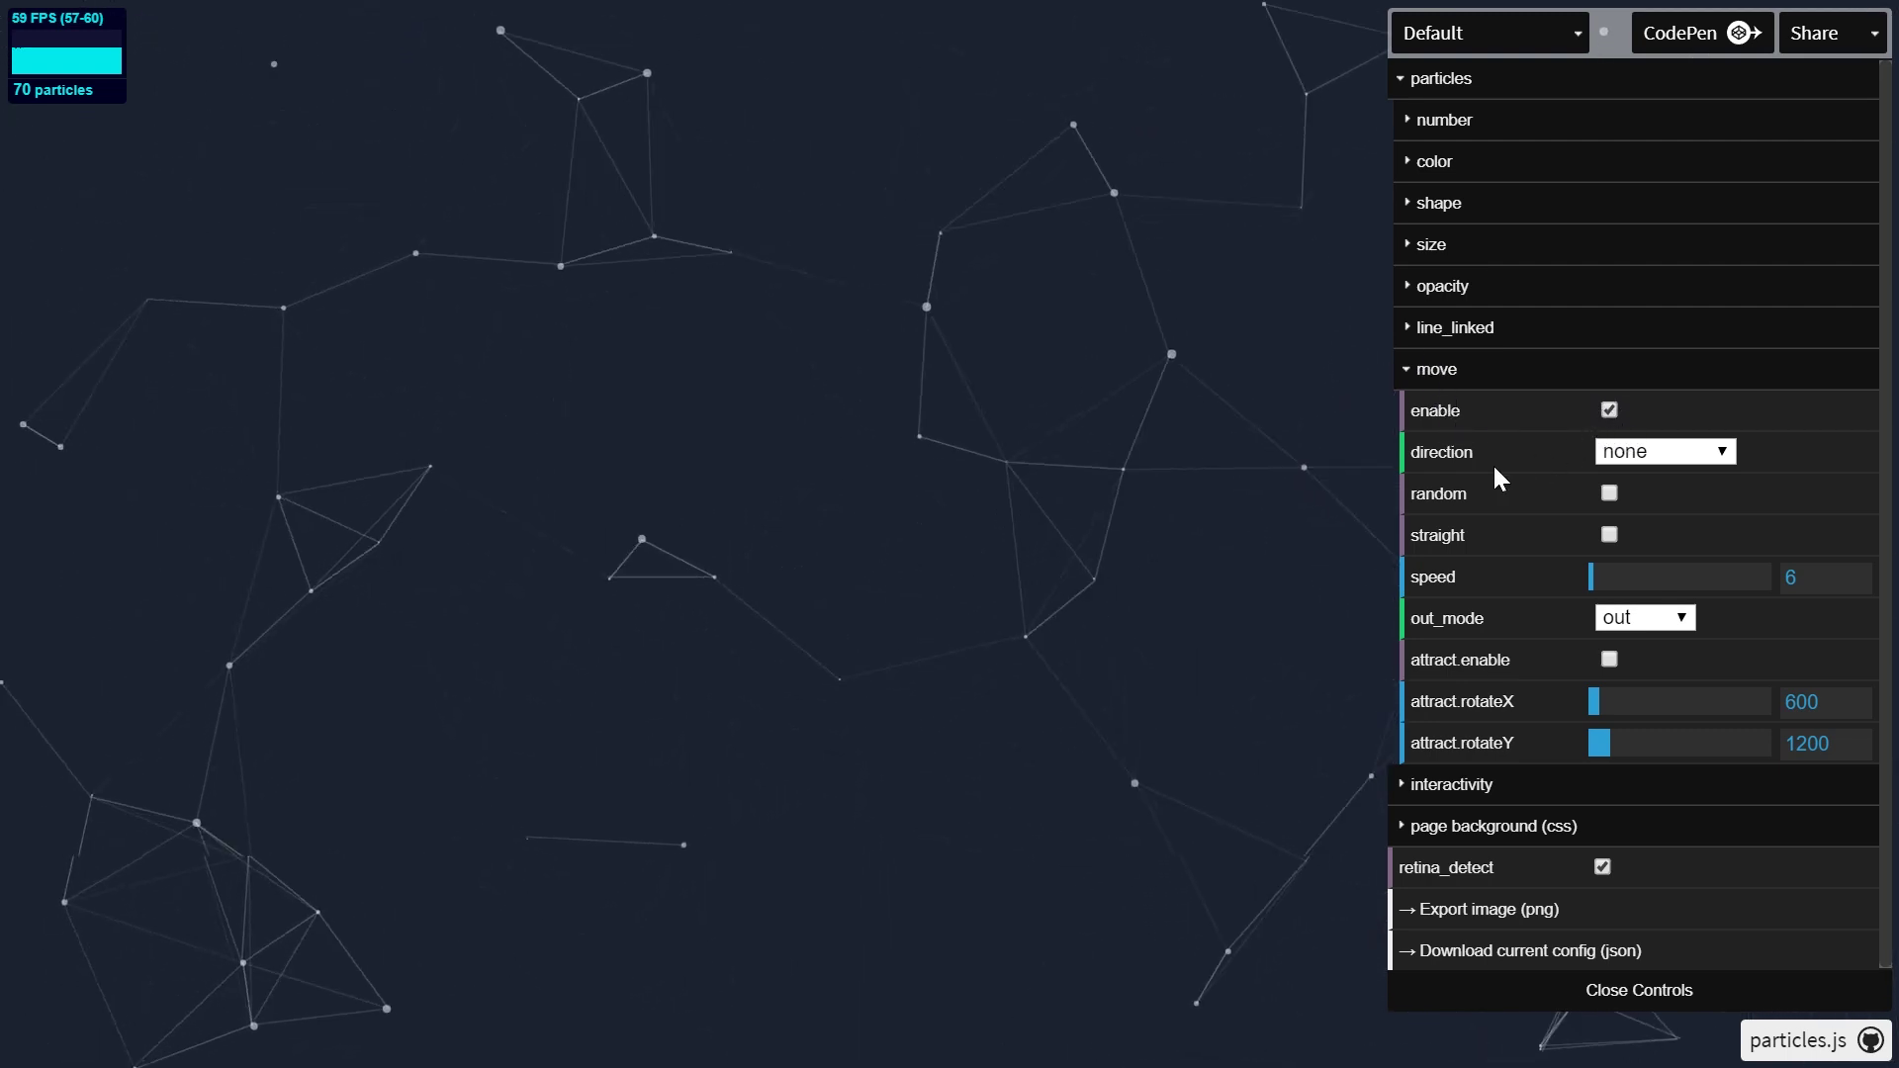
left_click(1669, 453)
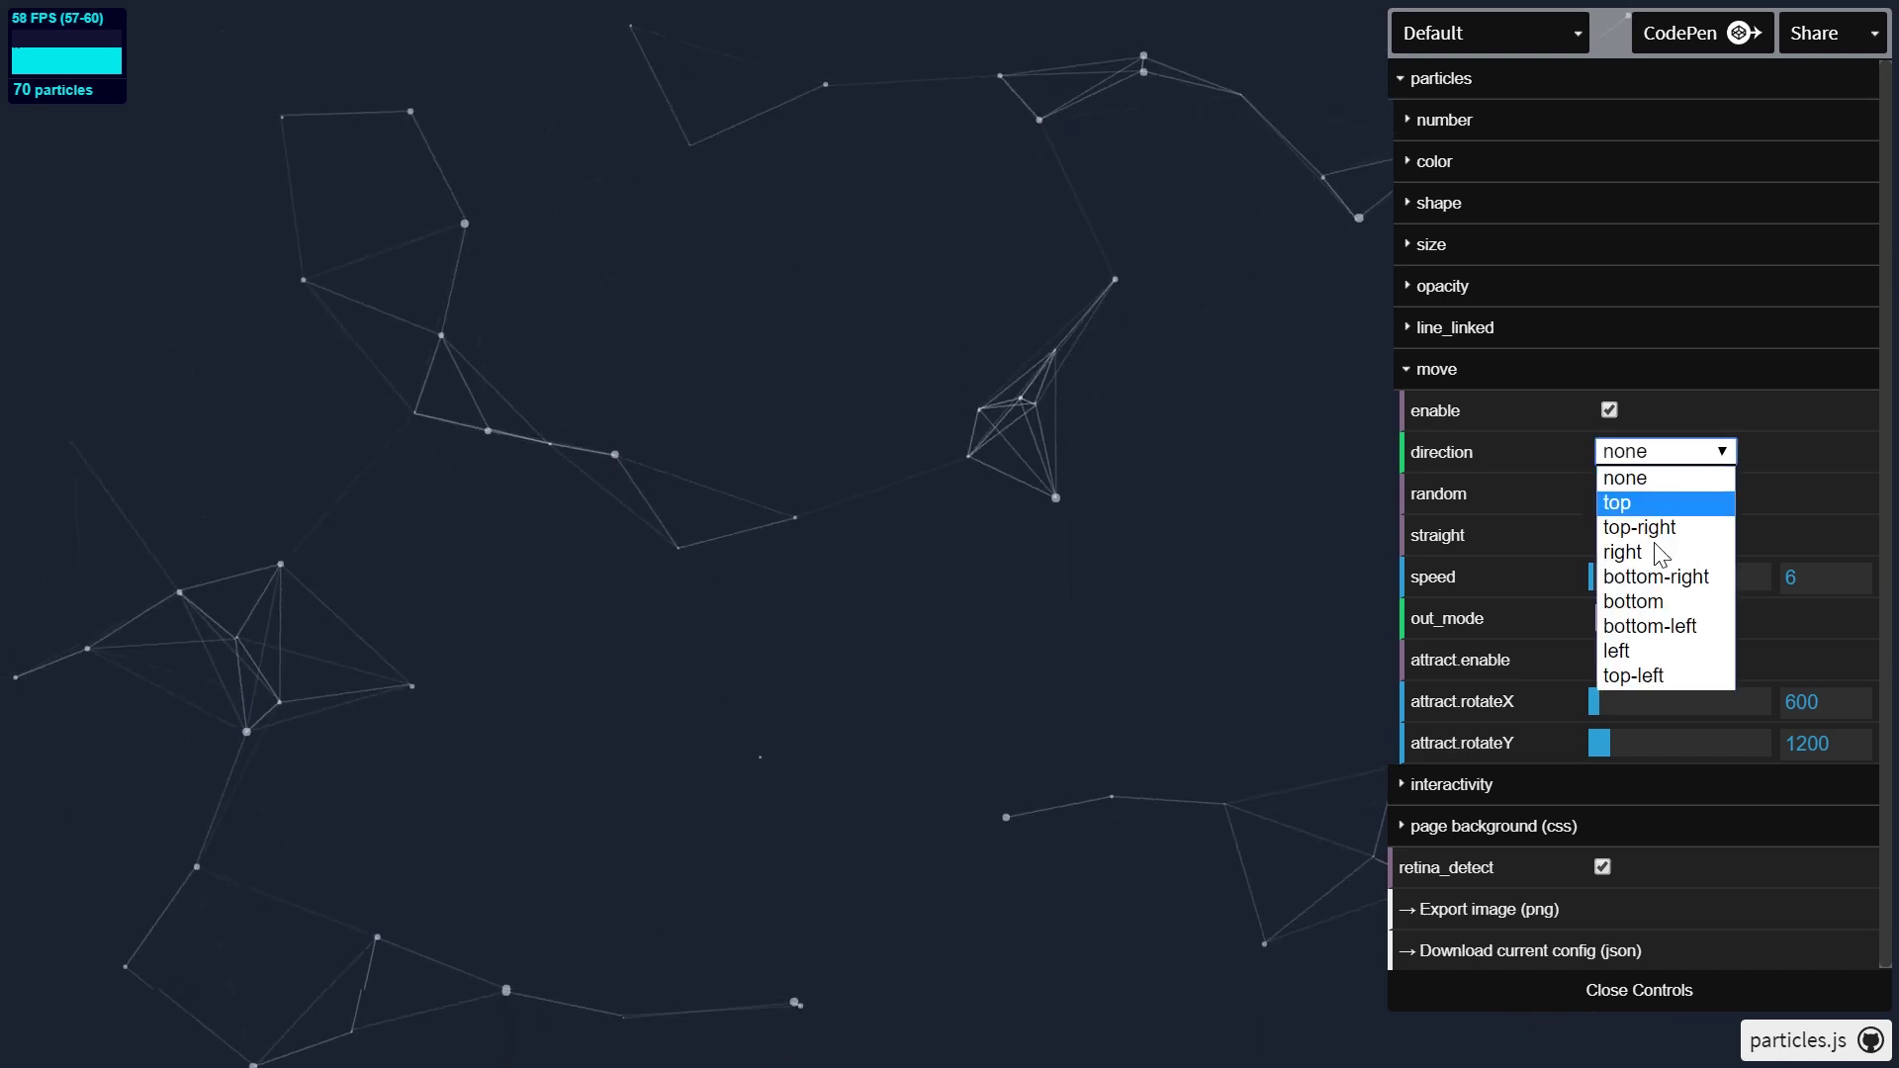
left_click(1637, 601)
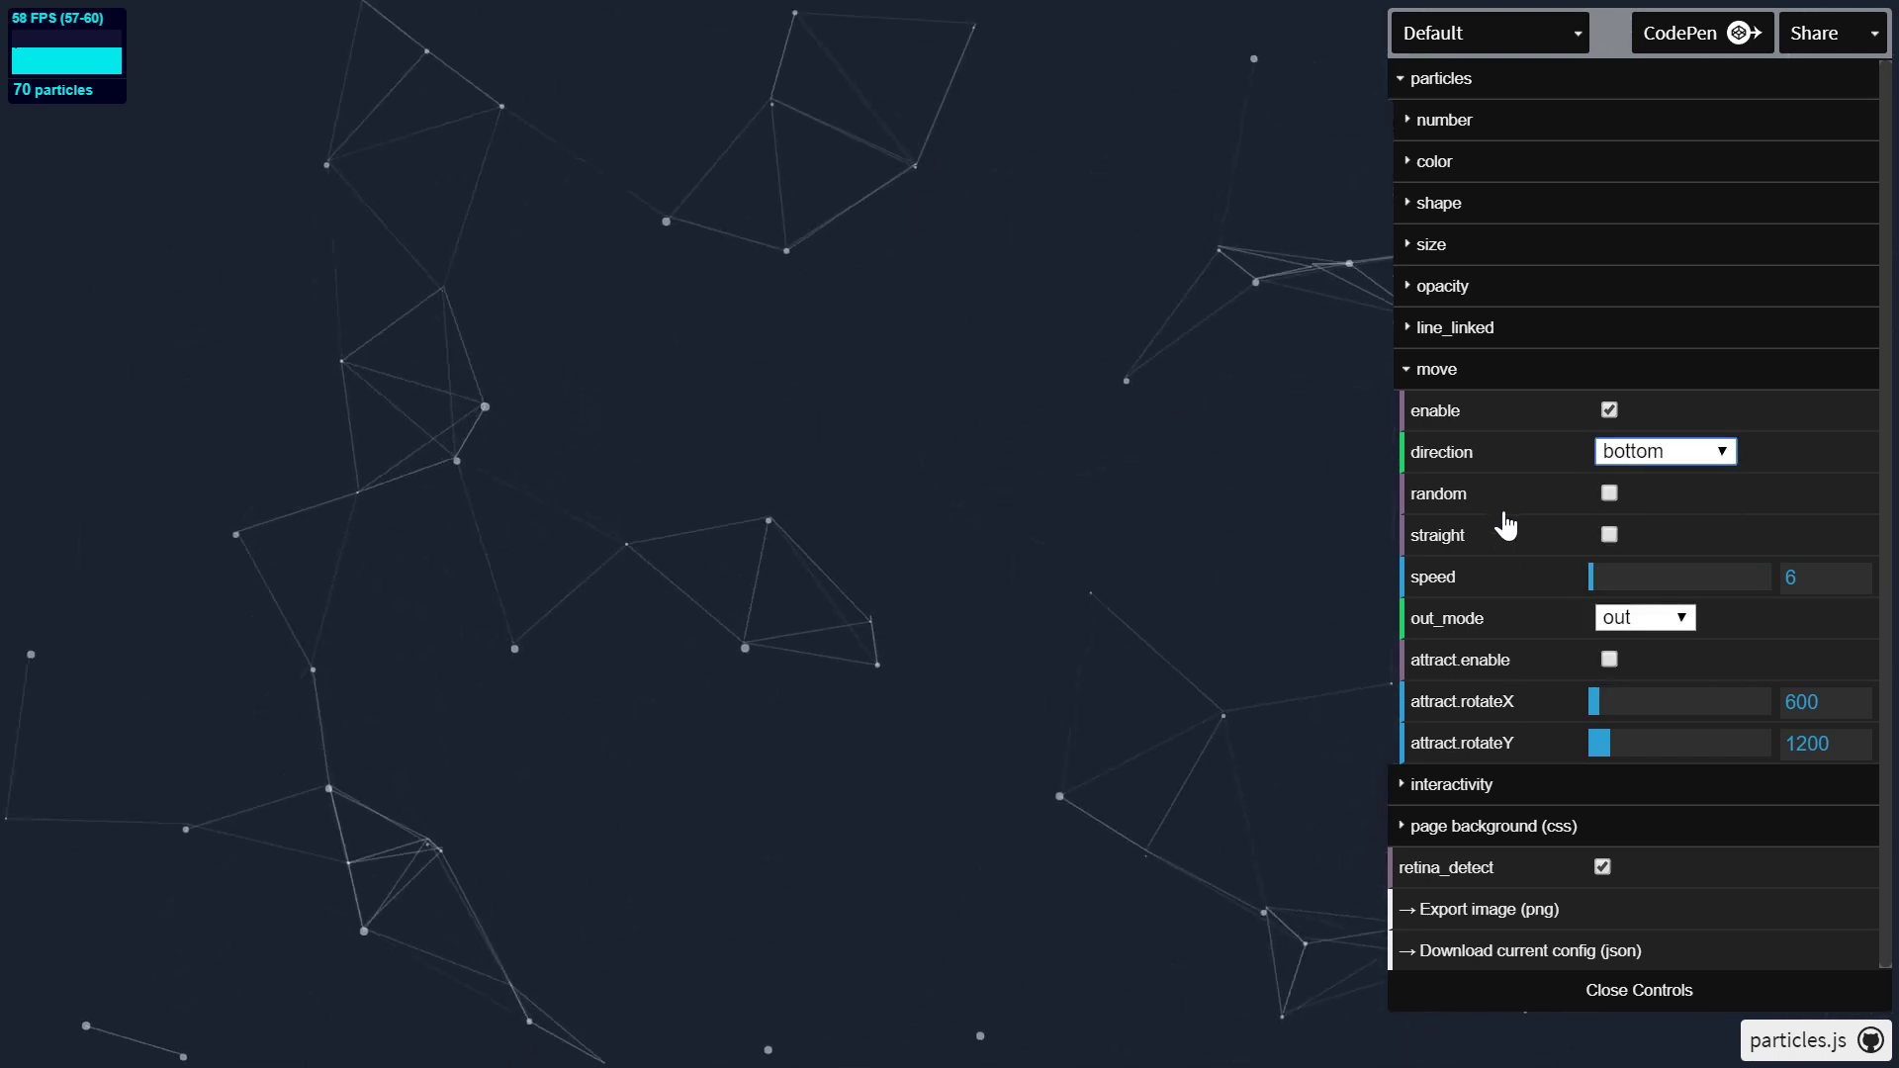
left_click(1609, 495)
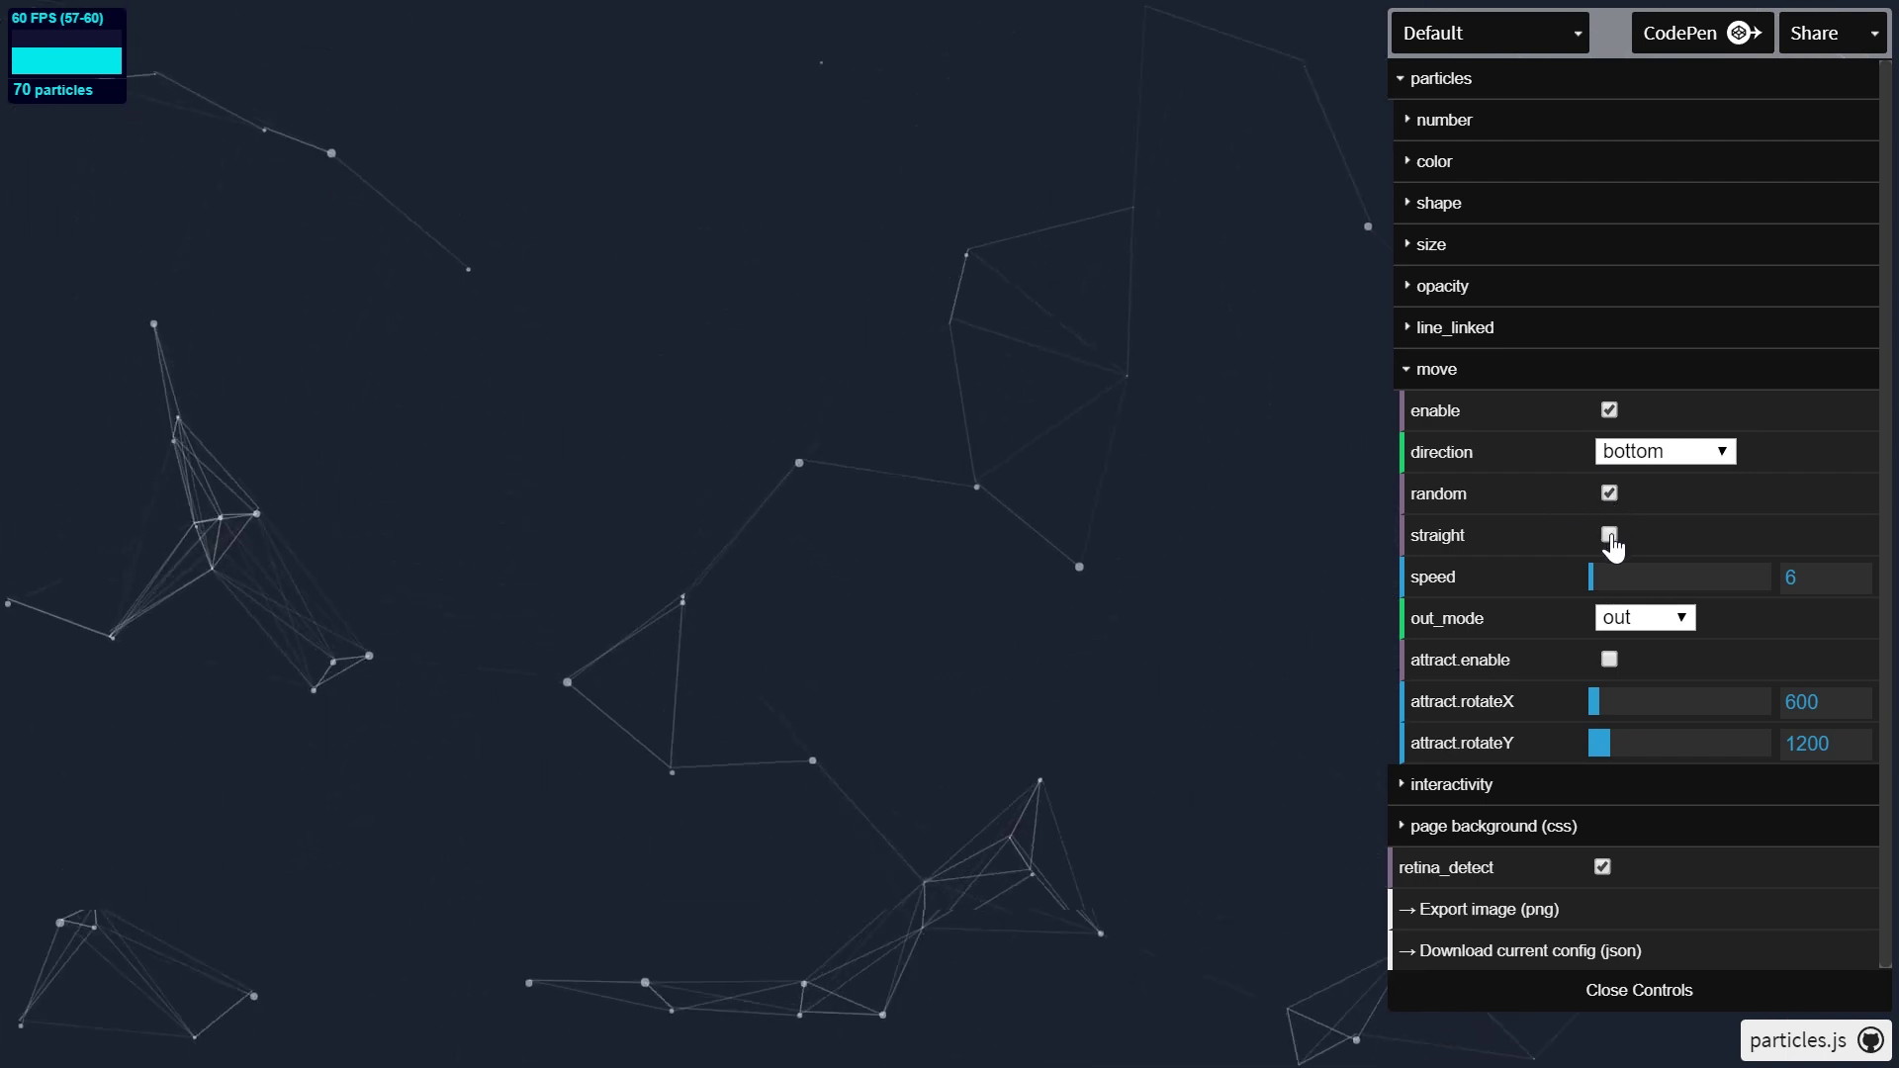
left_click(1609, 535)
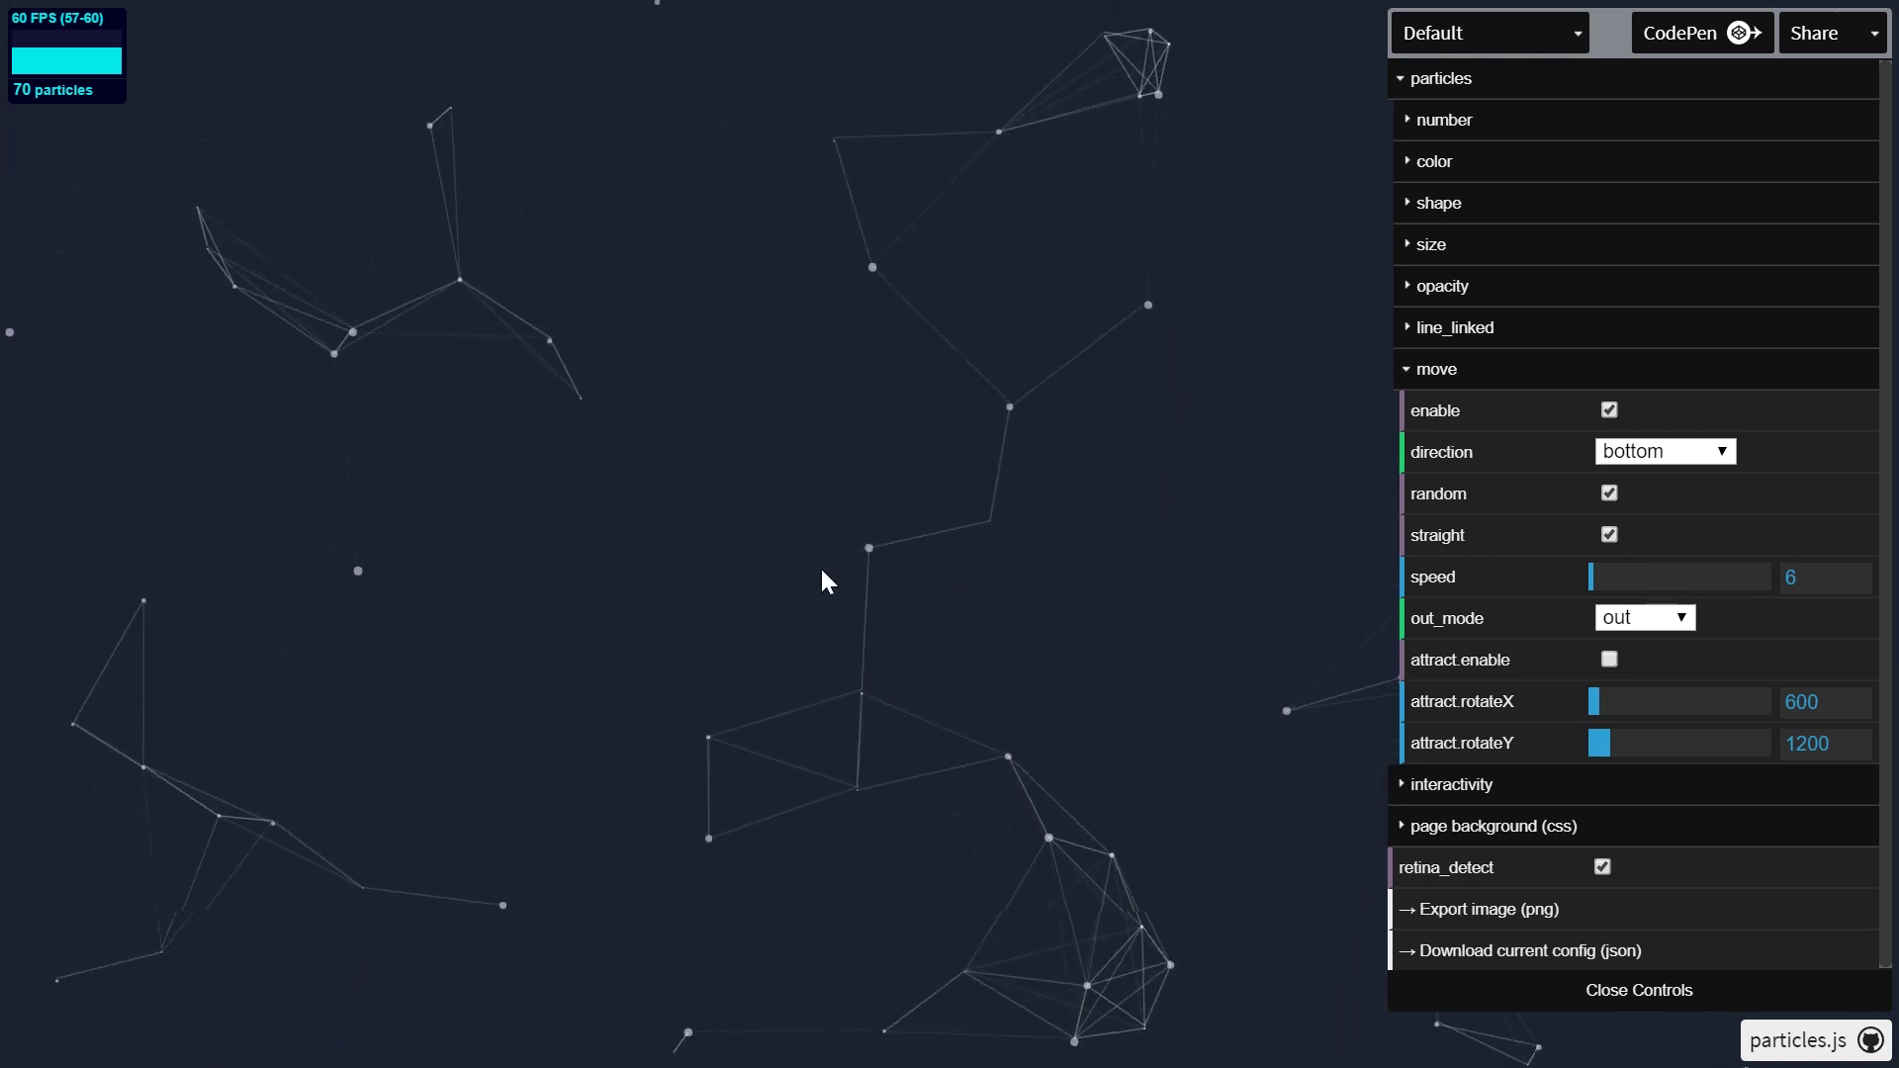
left_click(1609, 534)
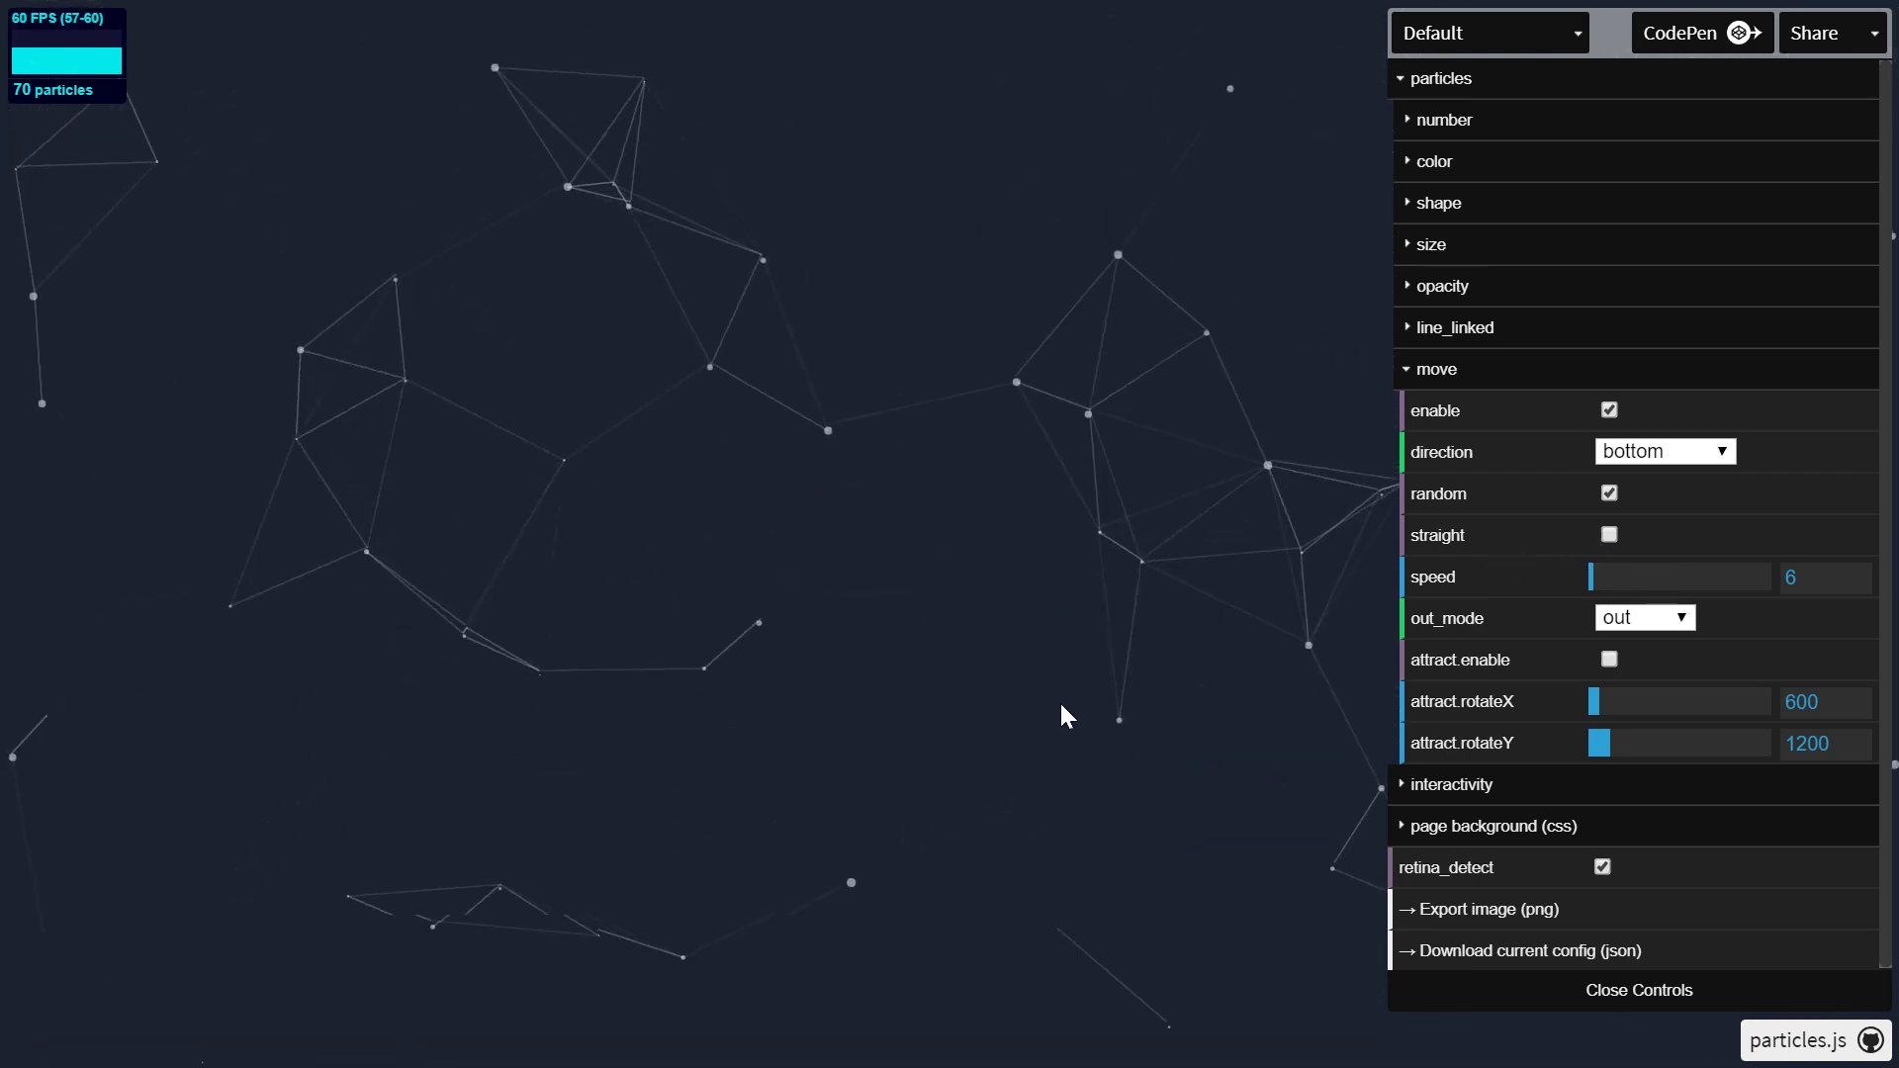
Step: Set the movement speed to 9 and keep out_mode on out
double_click(1792, 577)
type("5.9")
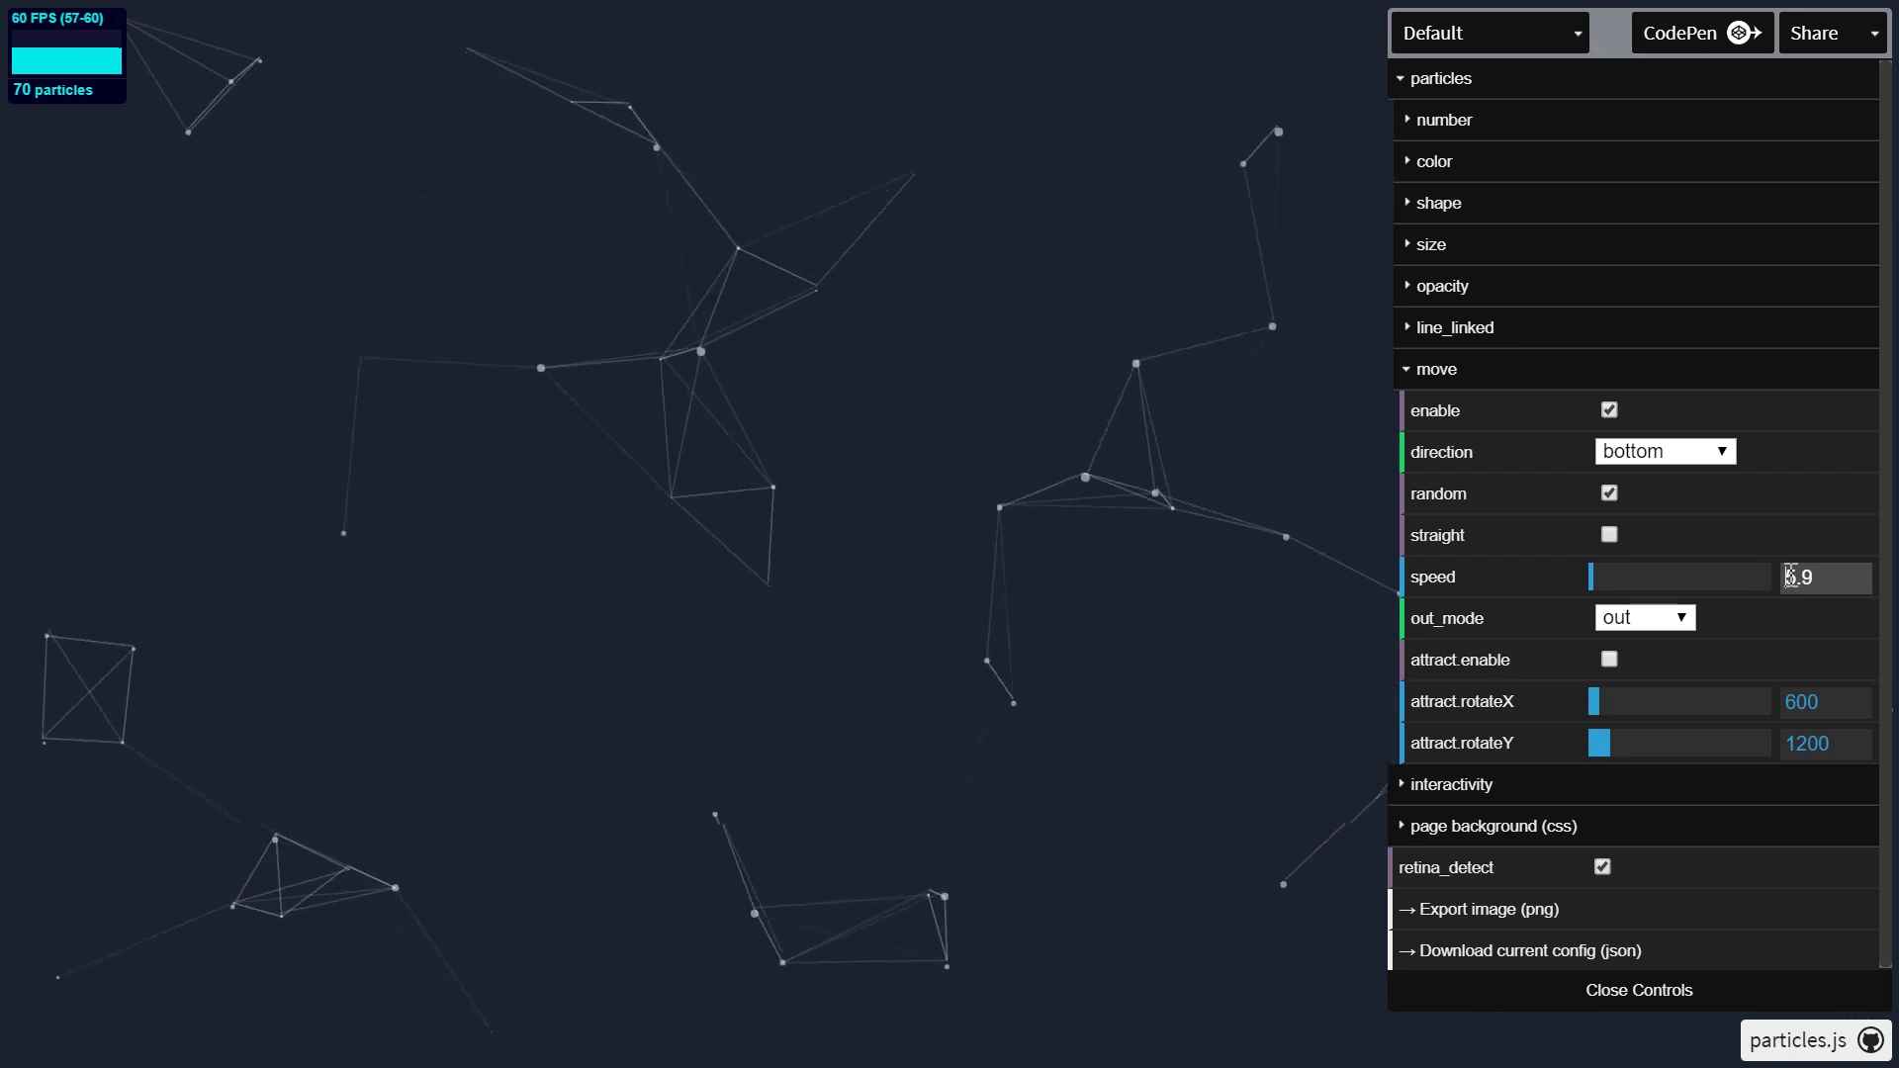
double_click(1824, 577)
type("9")
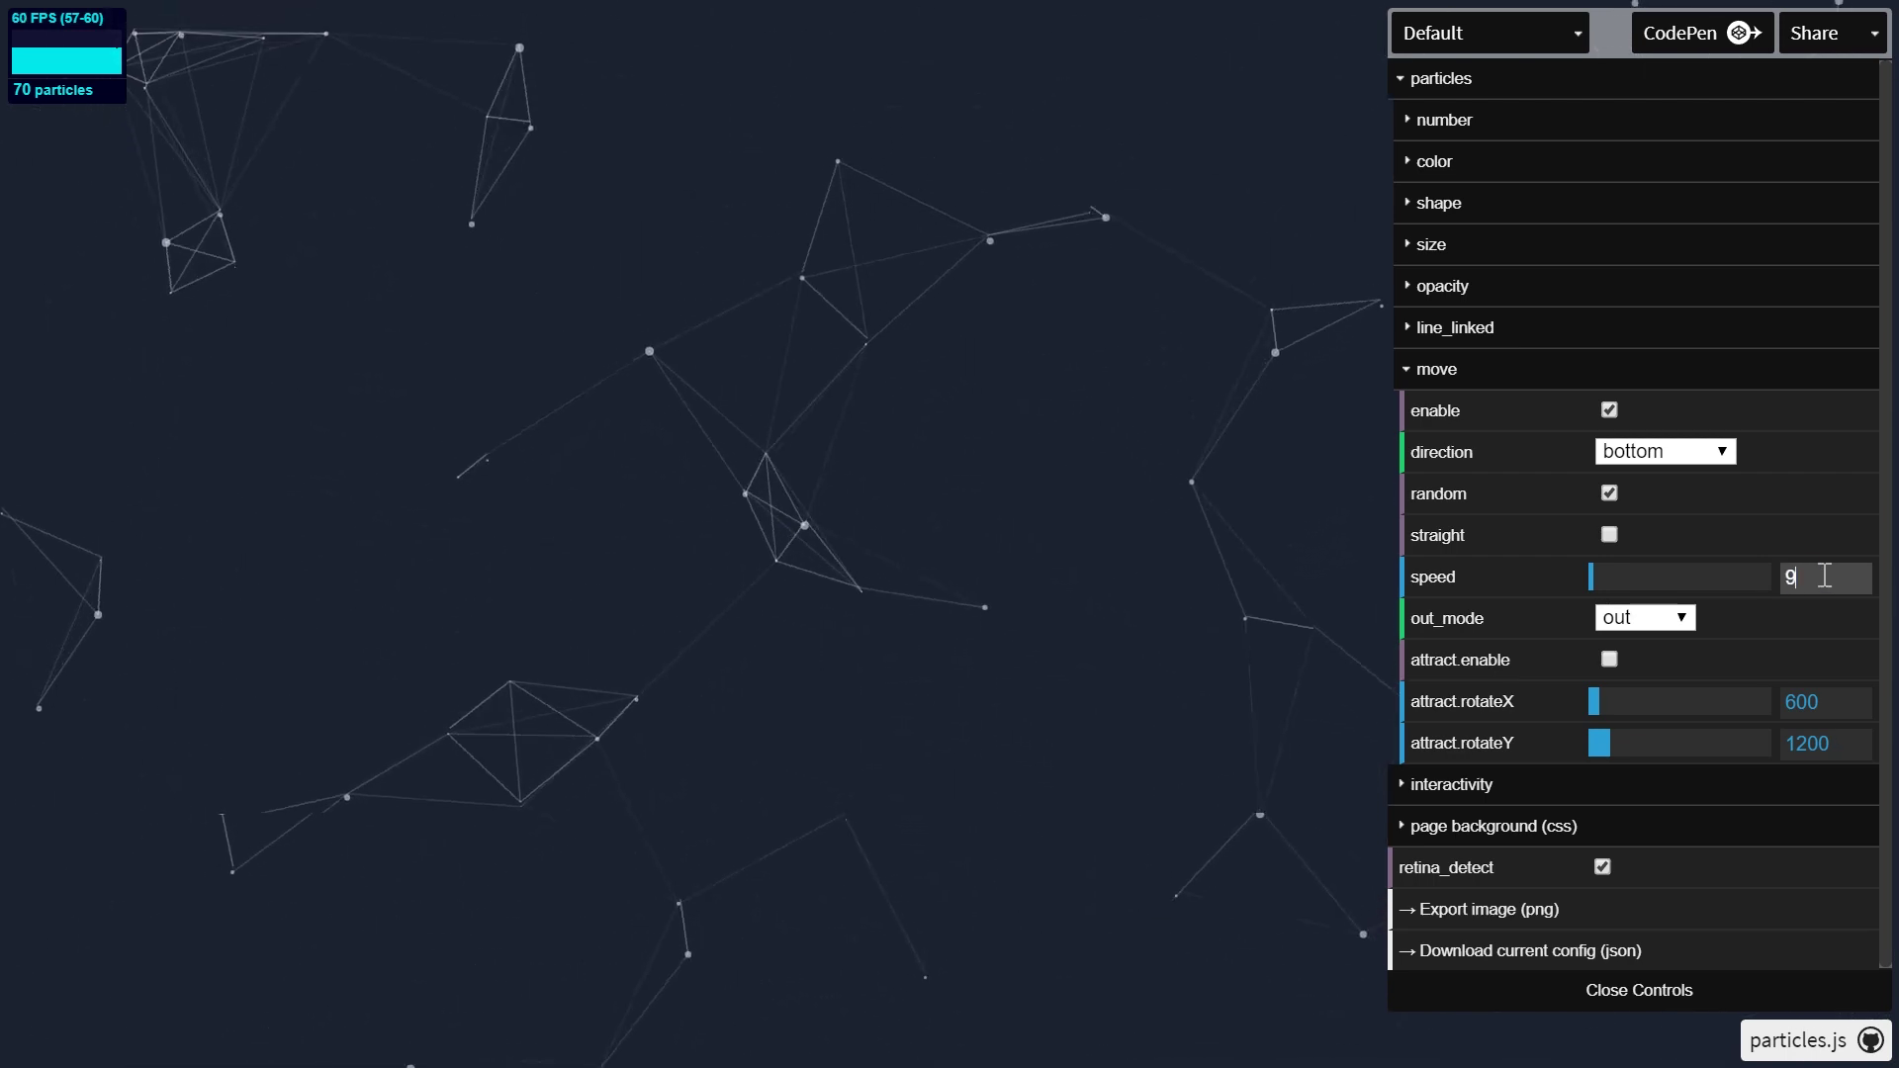
left_click(1792, 623)
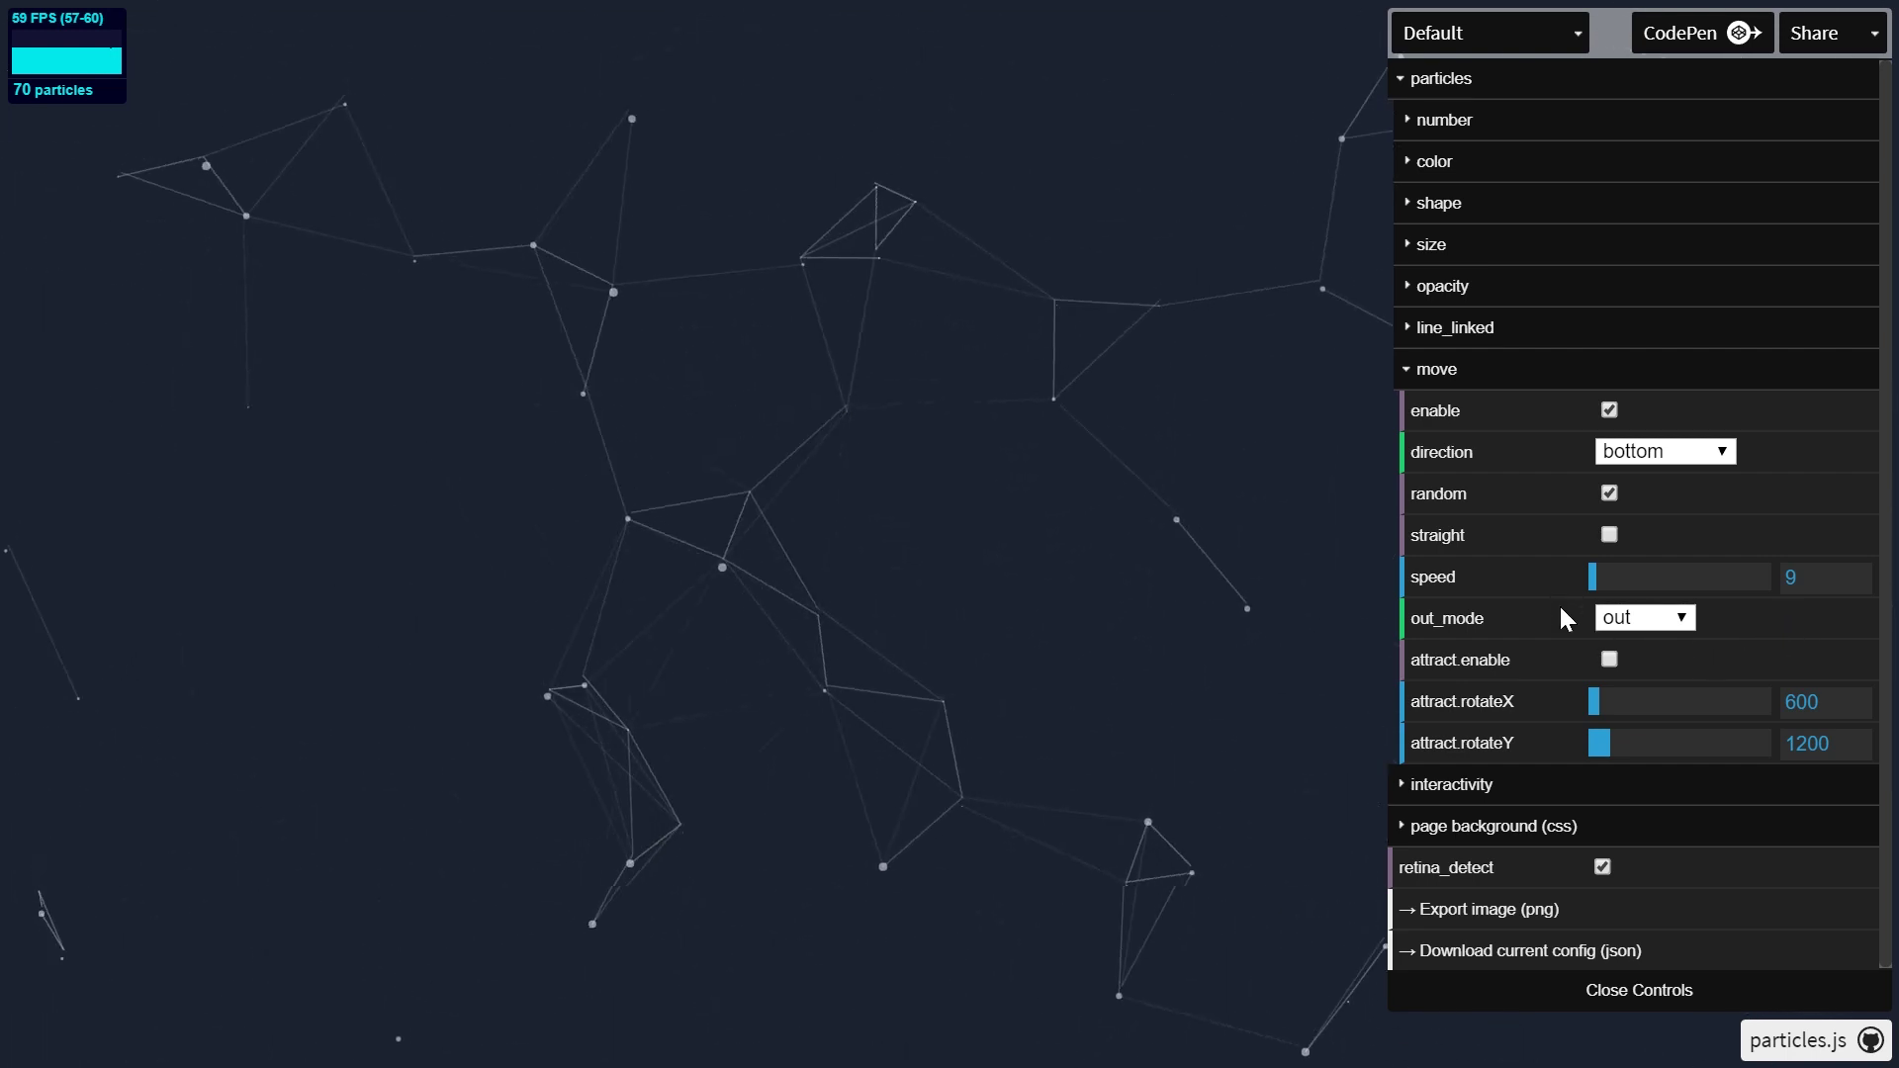
left_click(1641, 618)
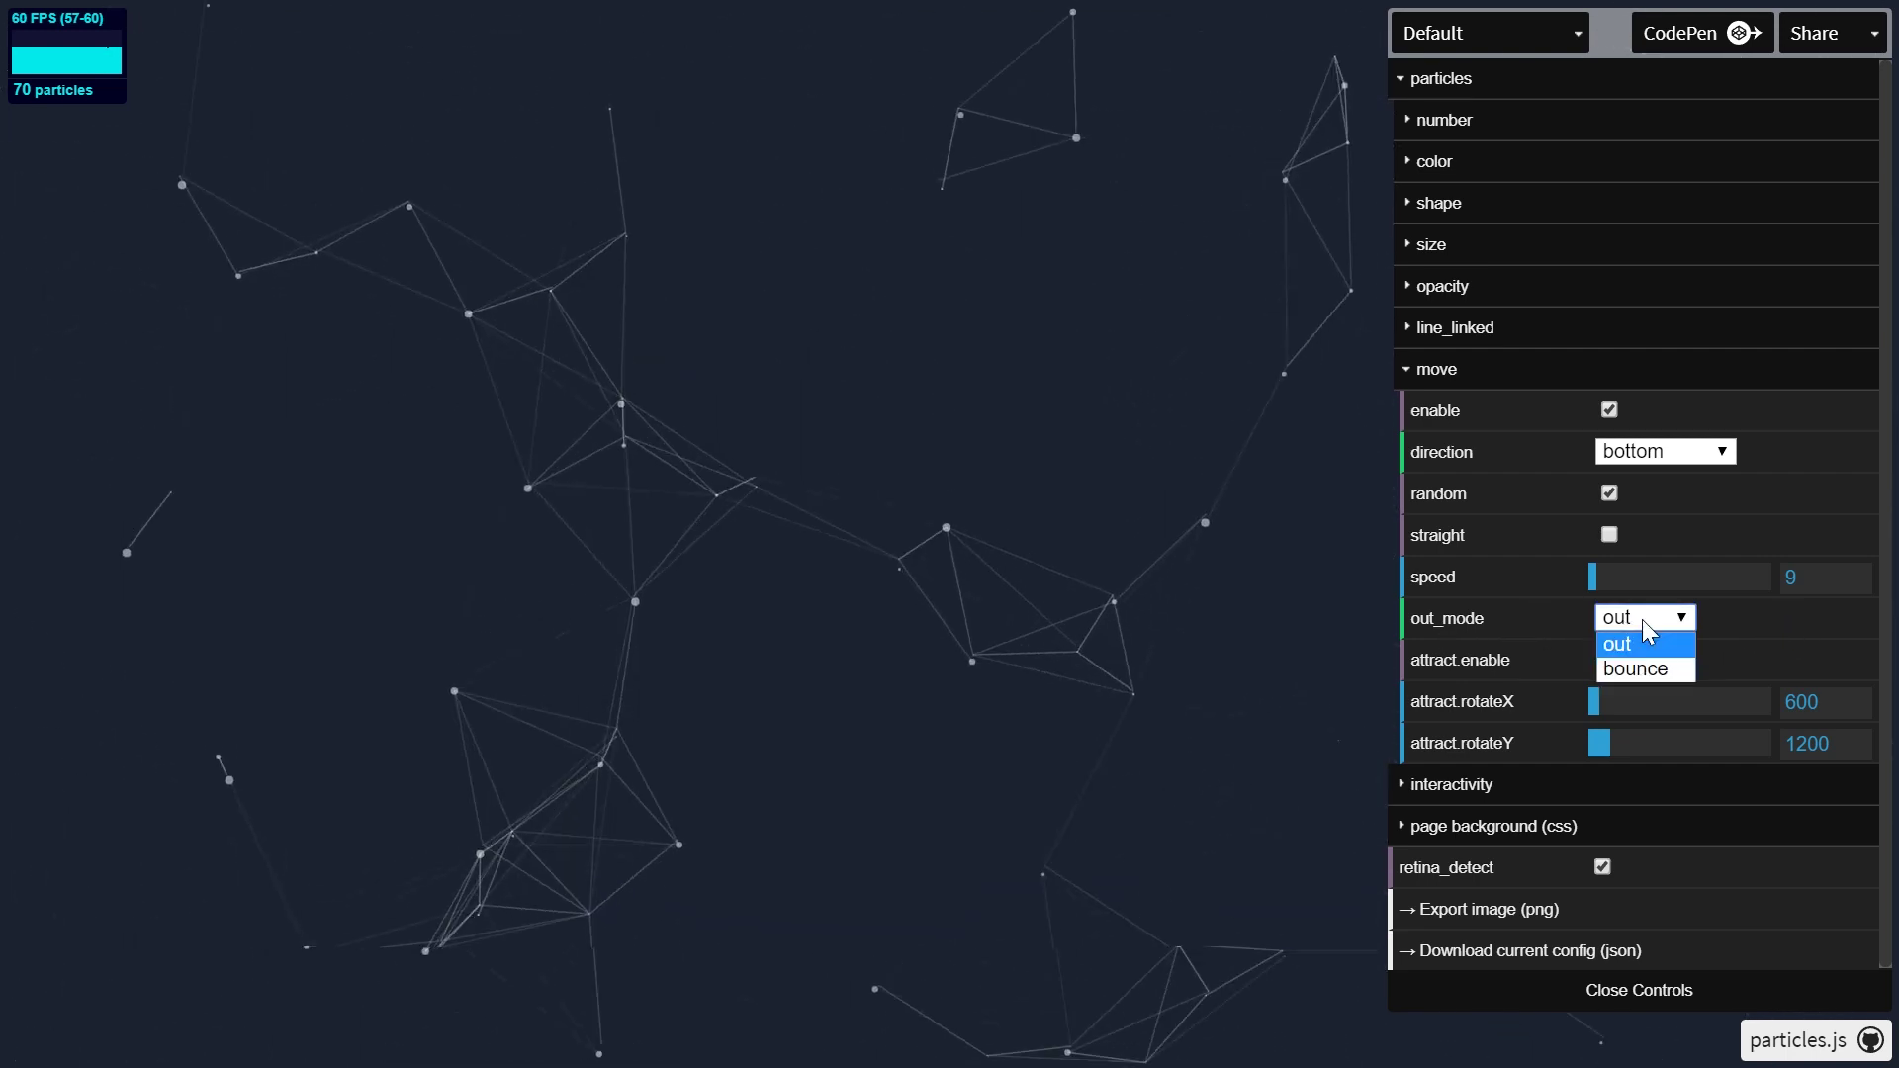
left_click(1635, 674)
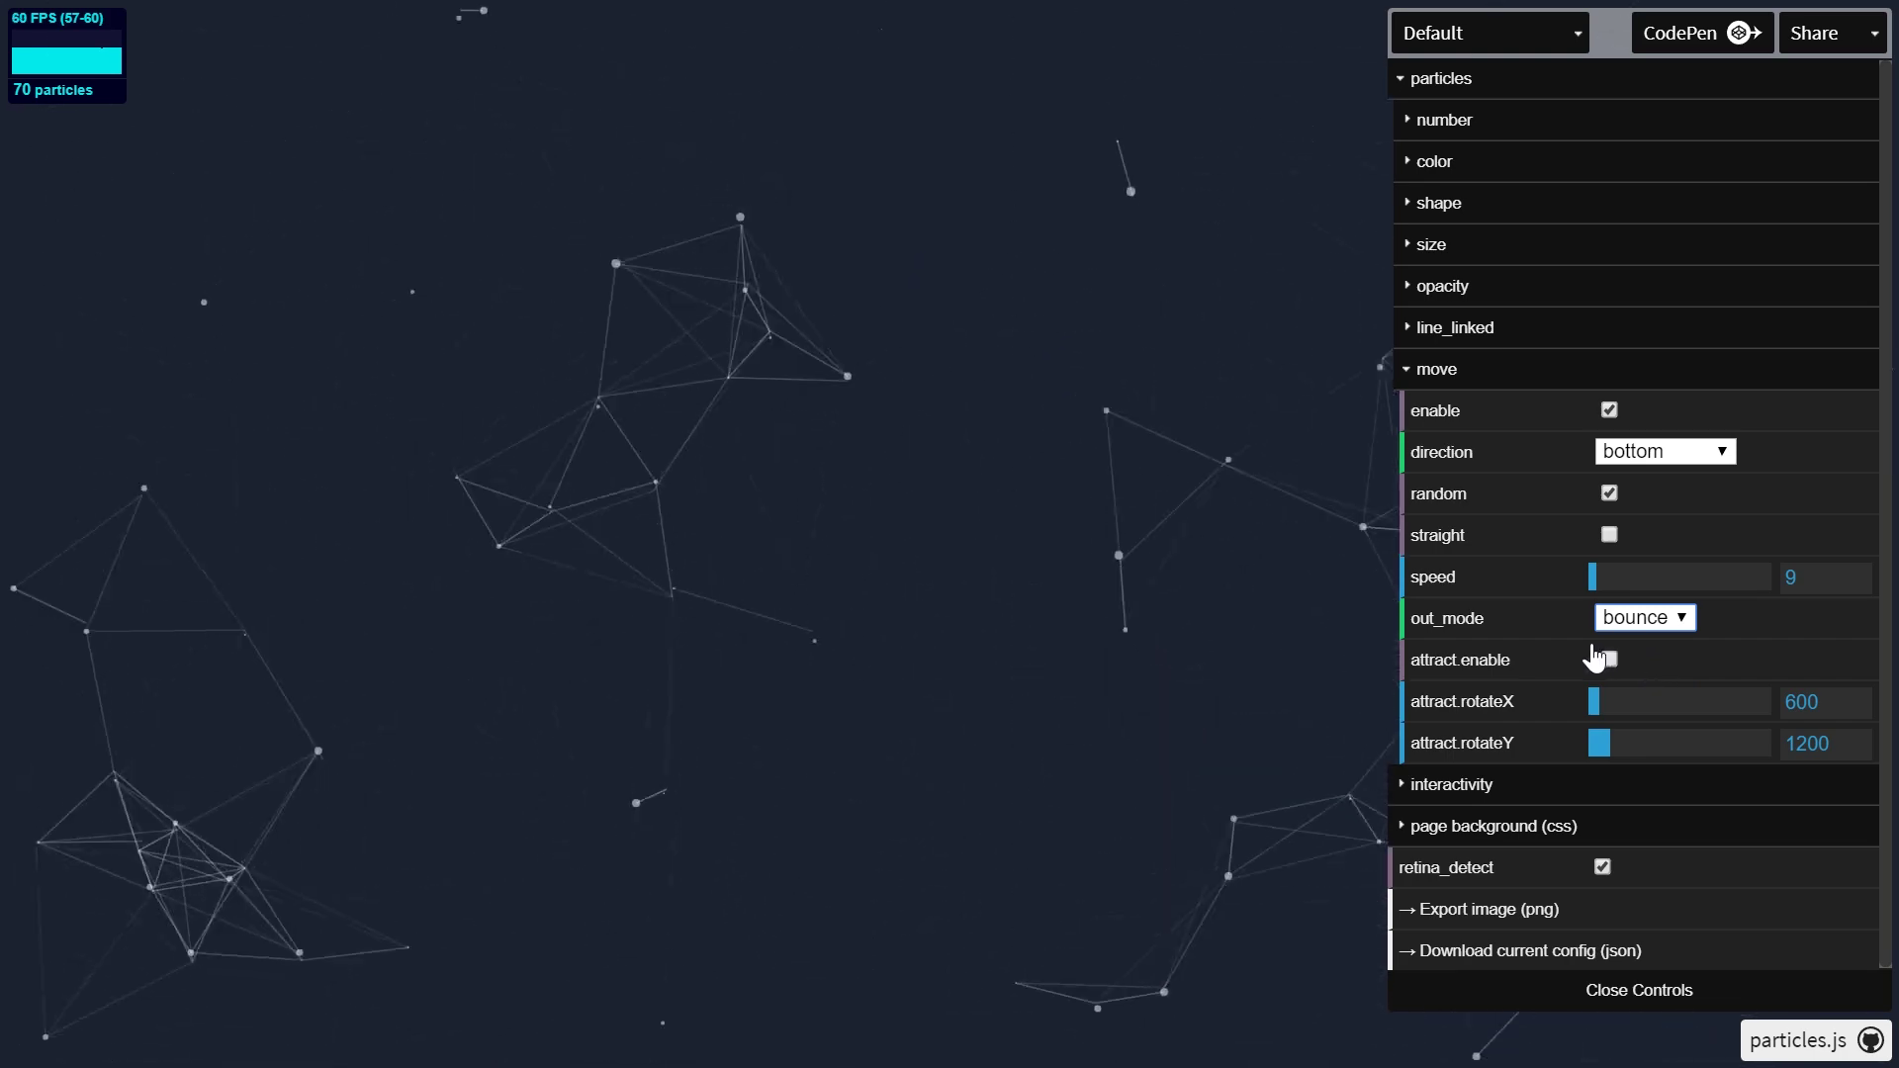
left_click(1674, 629)
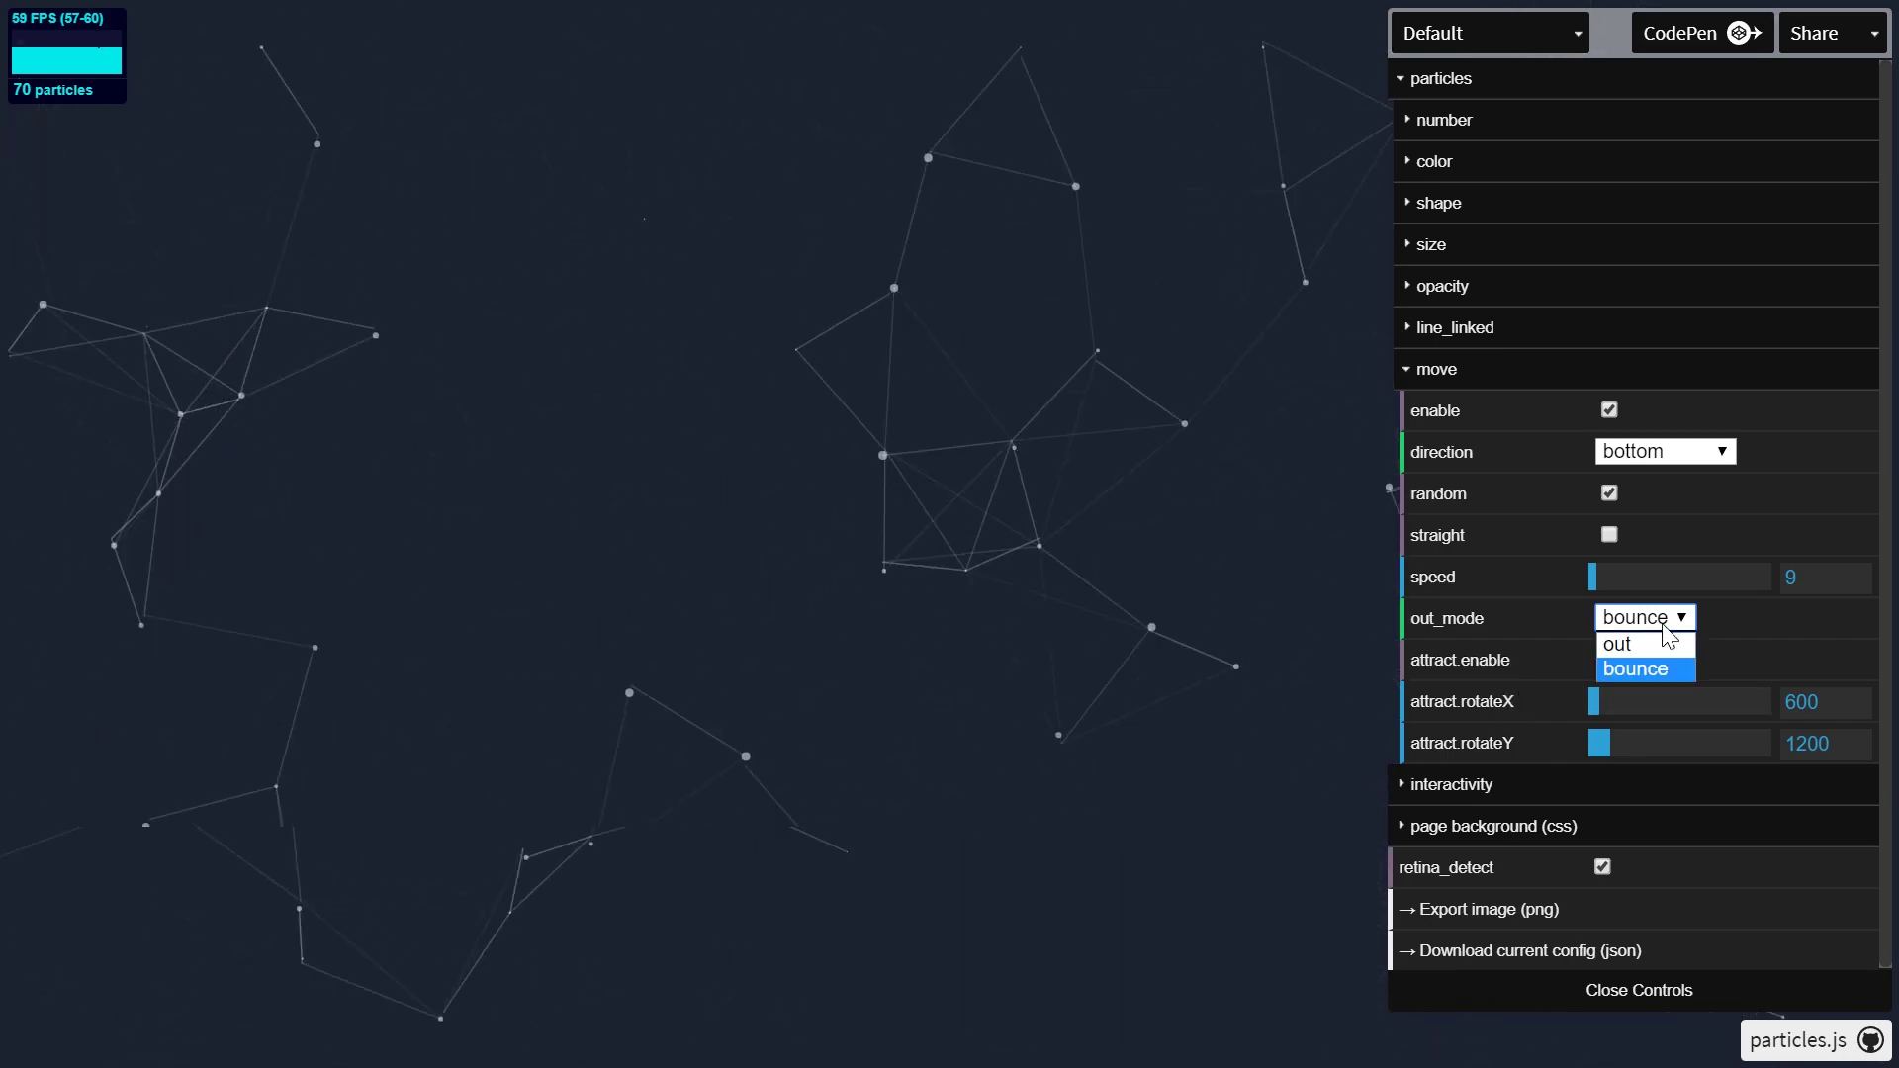
left_click(1642, 637)
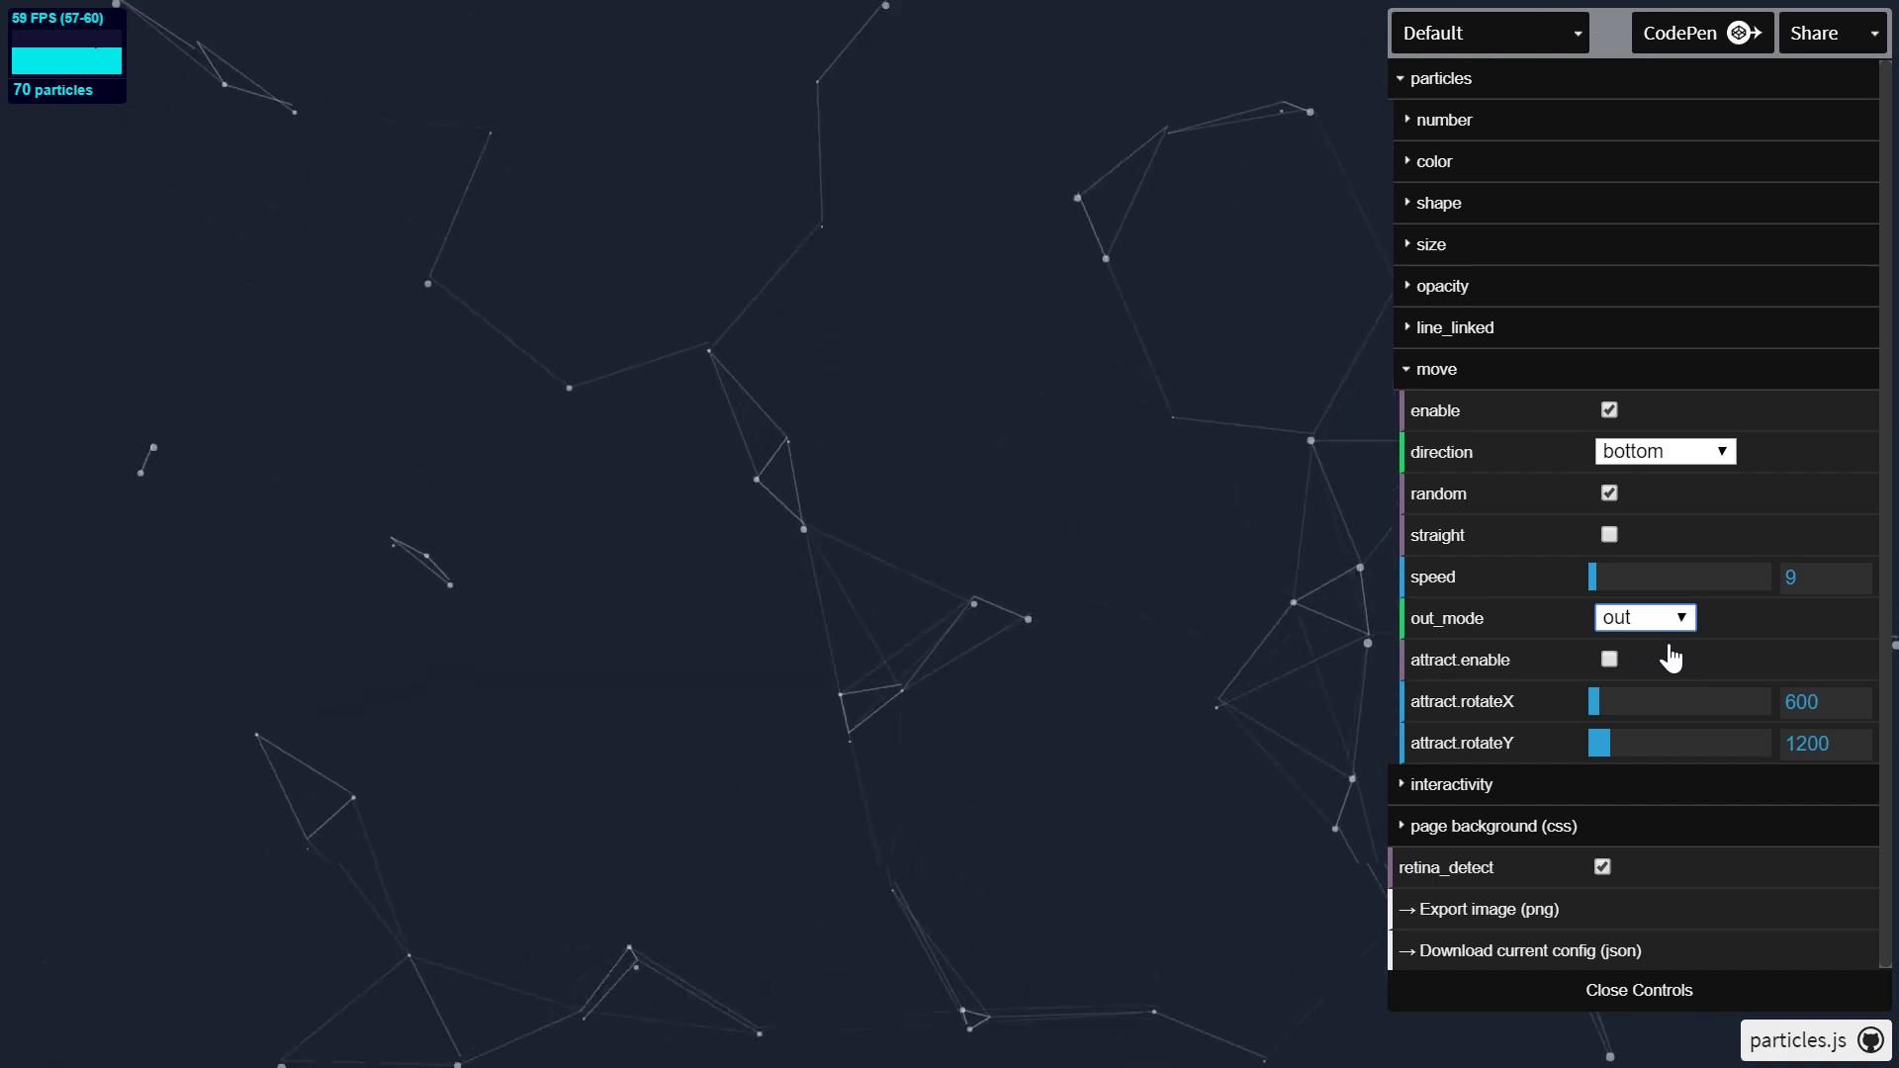
Step: Disable the lines linking particles so only dots remain, then open opacity settings
left_click(1462, 369)
left_click(1465, 328)
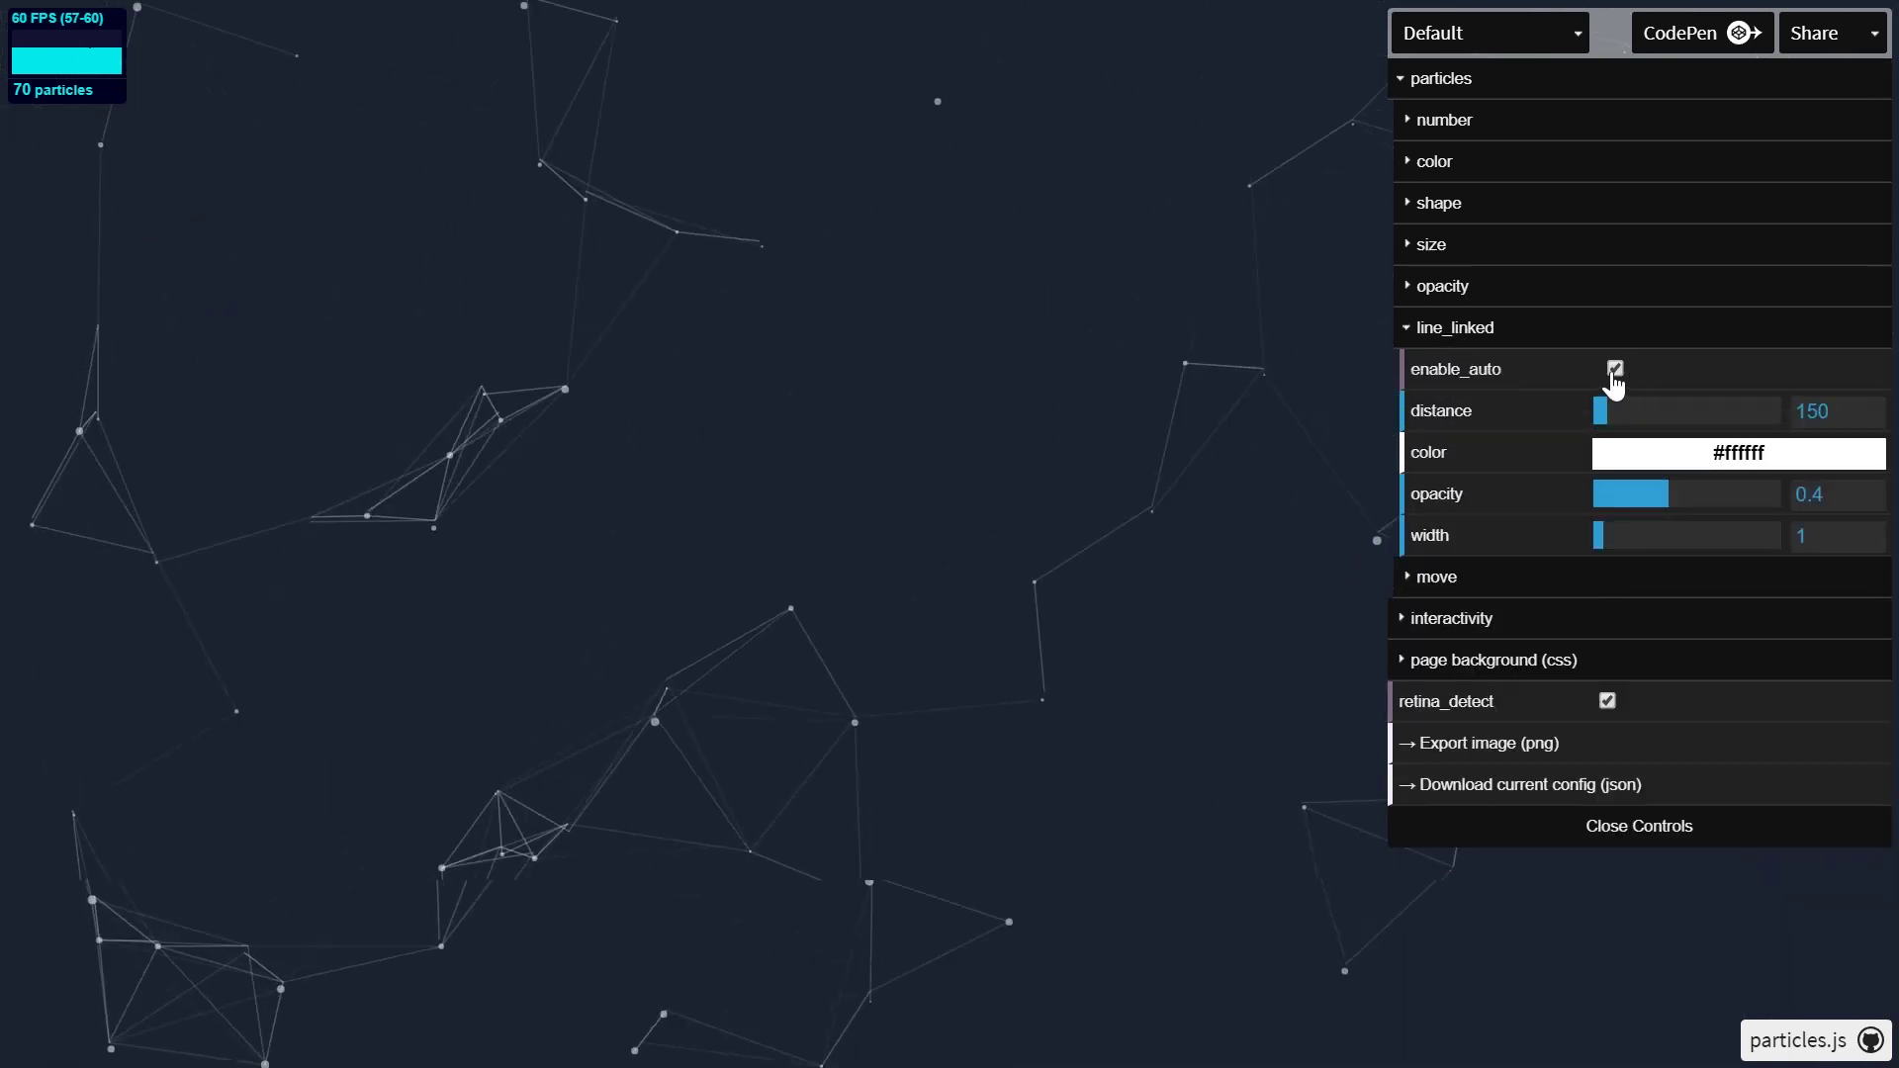
left_click(1615, 370)
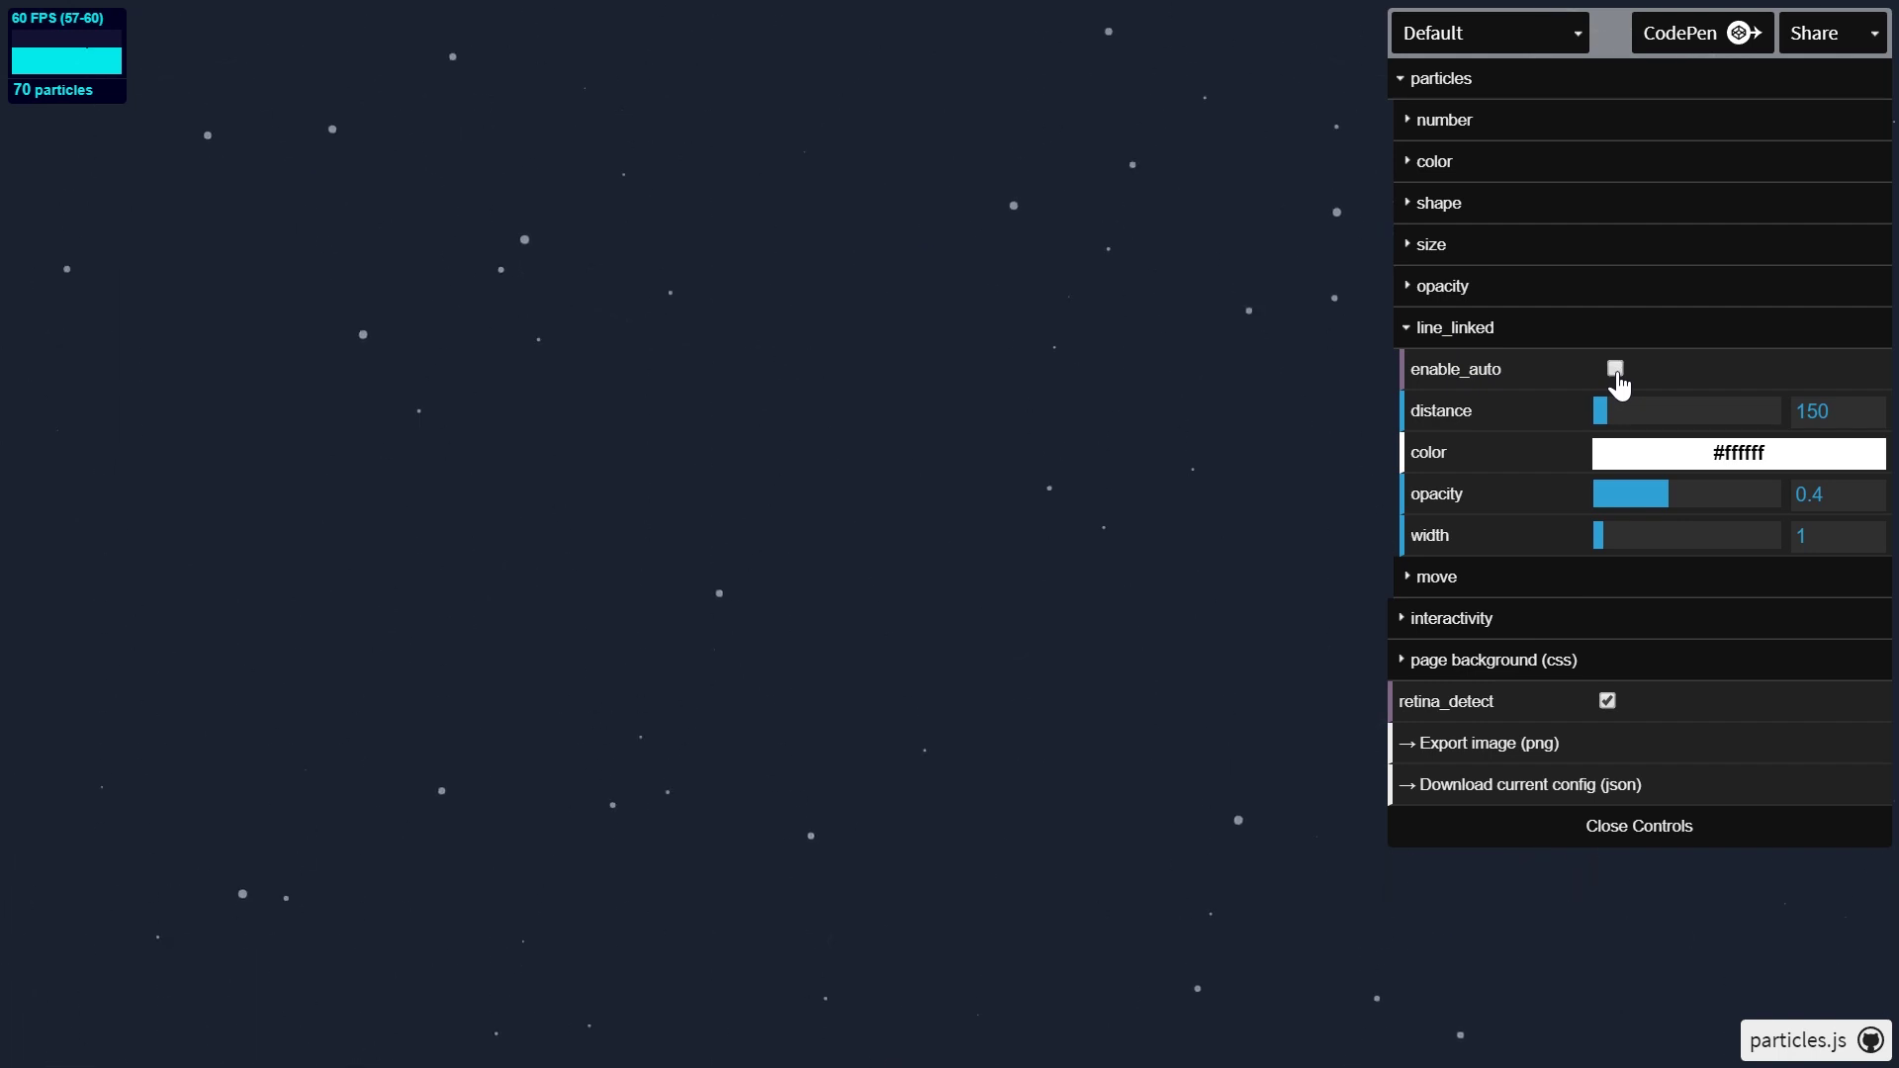
left_click(1454, 330)
left_click(1453, 307)
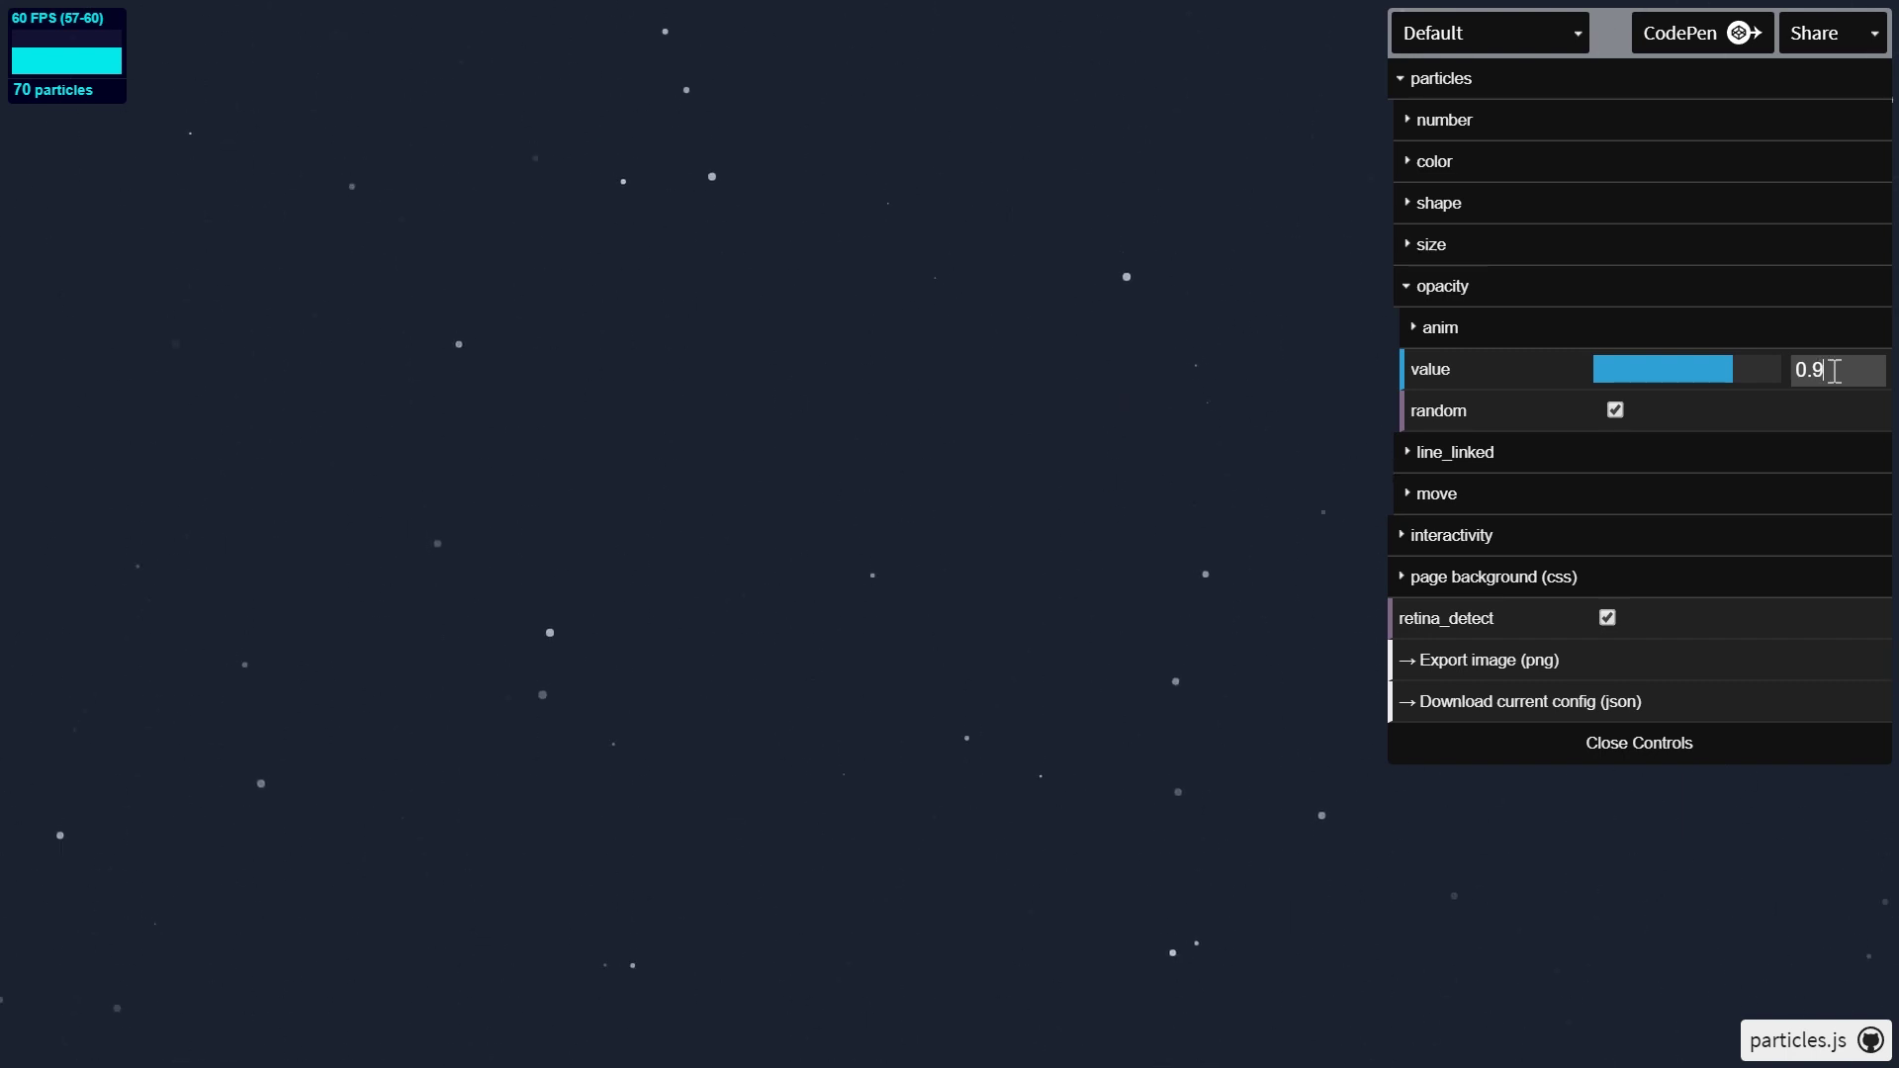
Step: Set particle size to 2 after reviewing opacity animation; check circle shape and #ffffff colour
left_click(1461, 330)
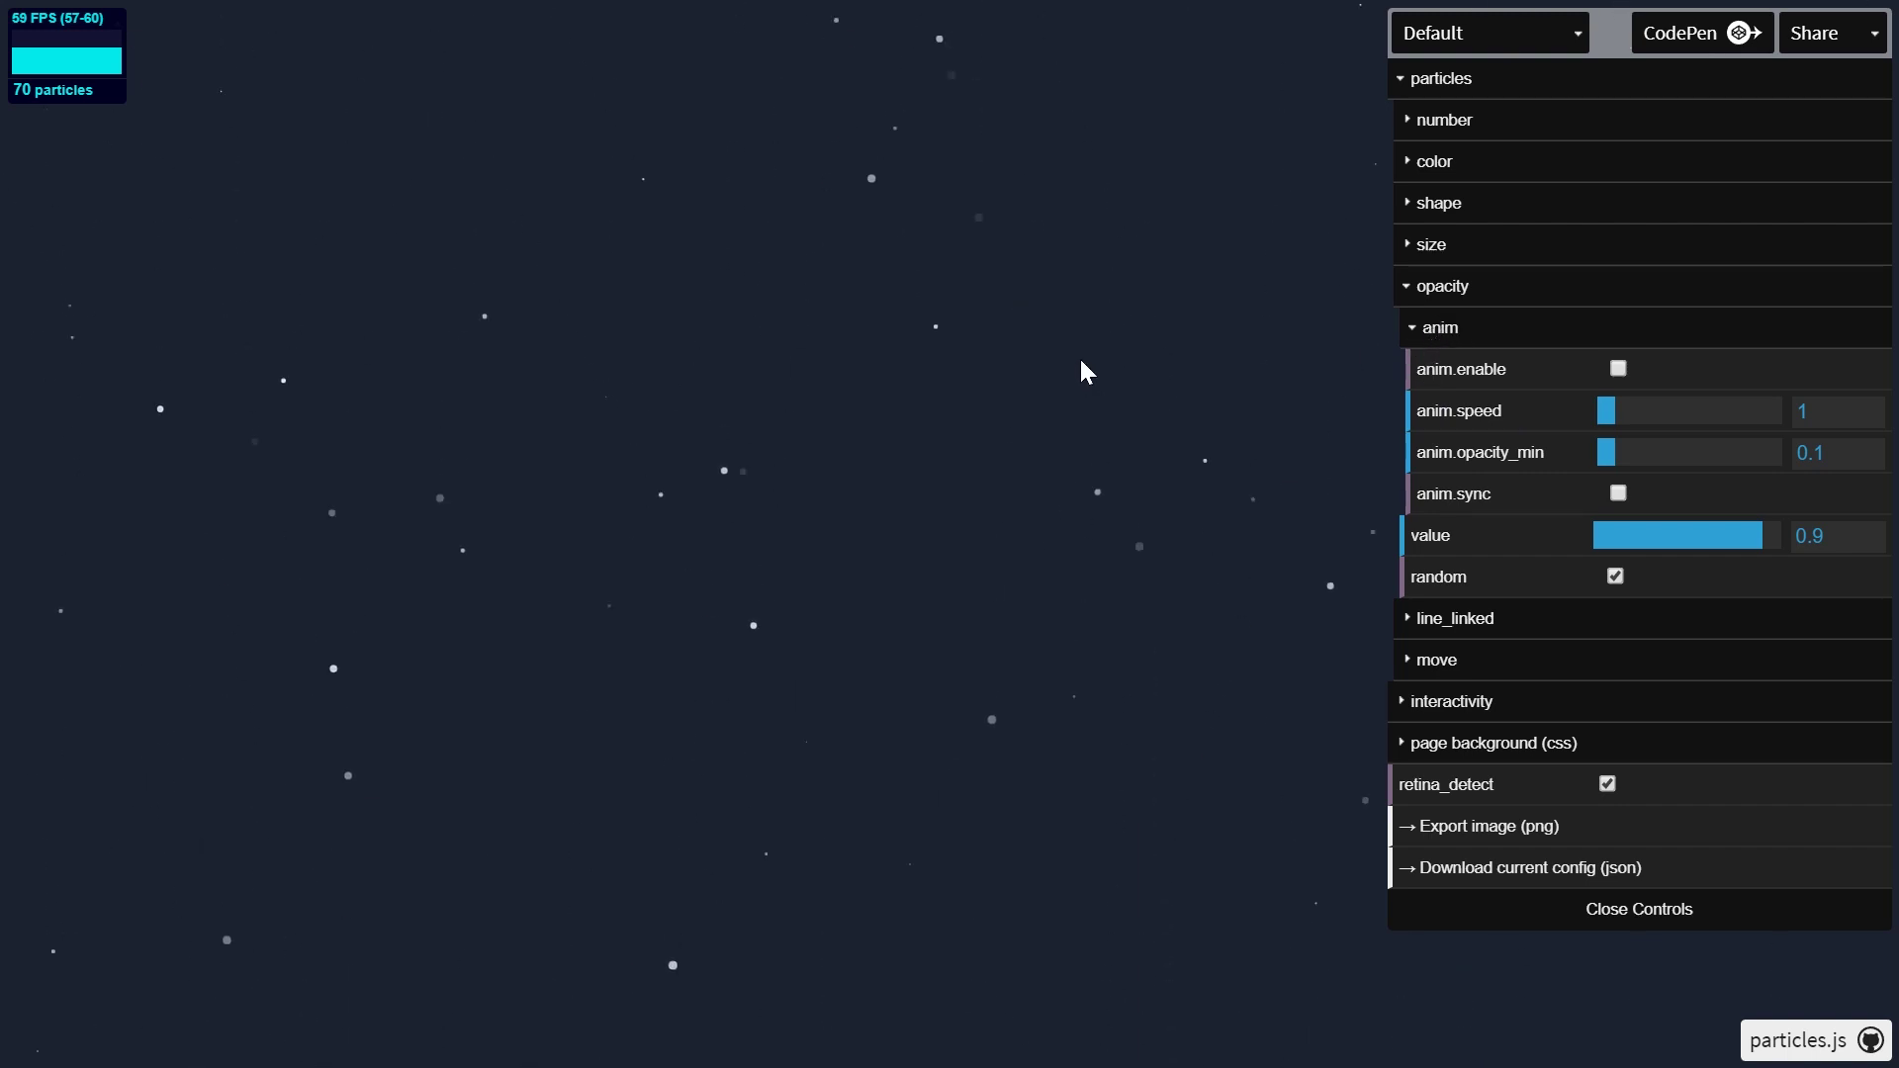
left_click(1441, 287)
left_click(1433, 247)
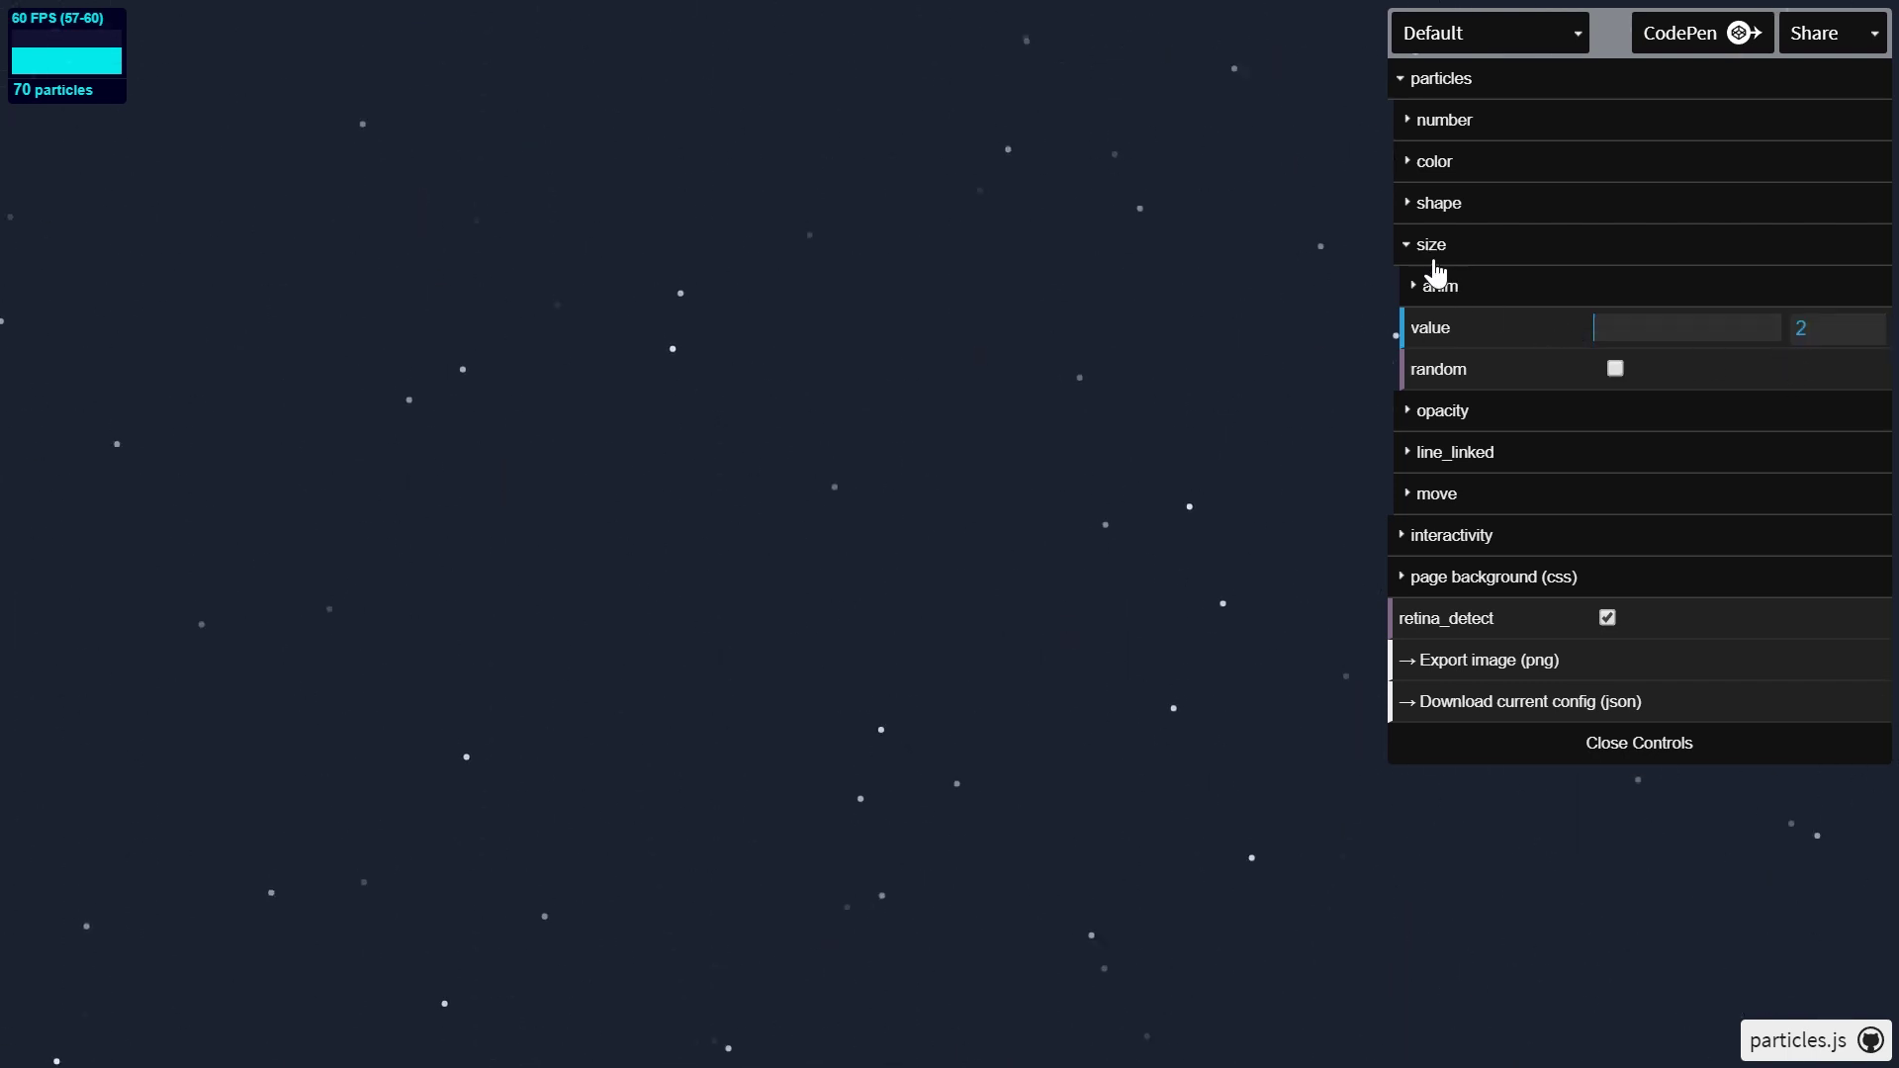
left_click(1431, 247)
left_click(1440, 205)
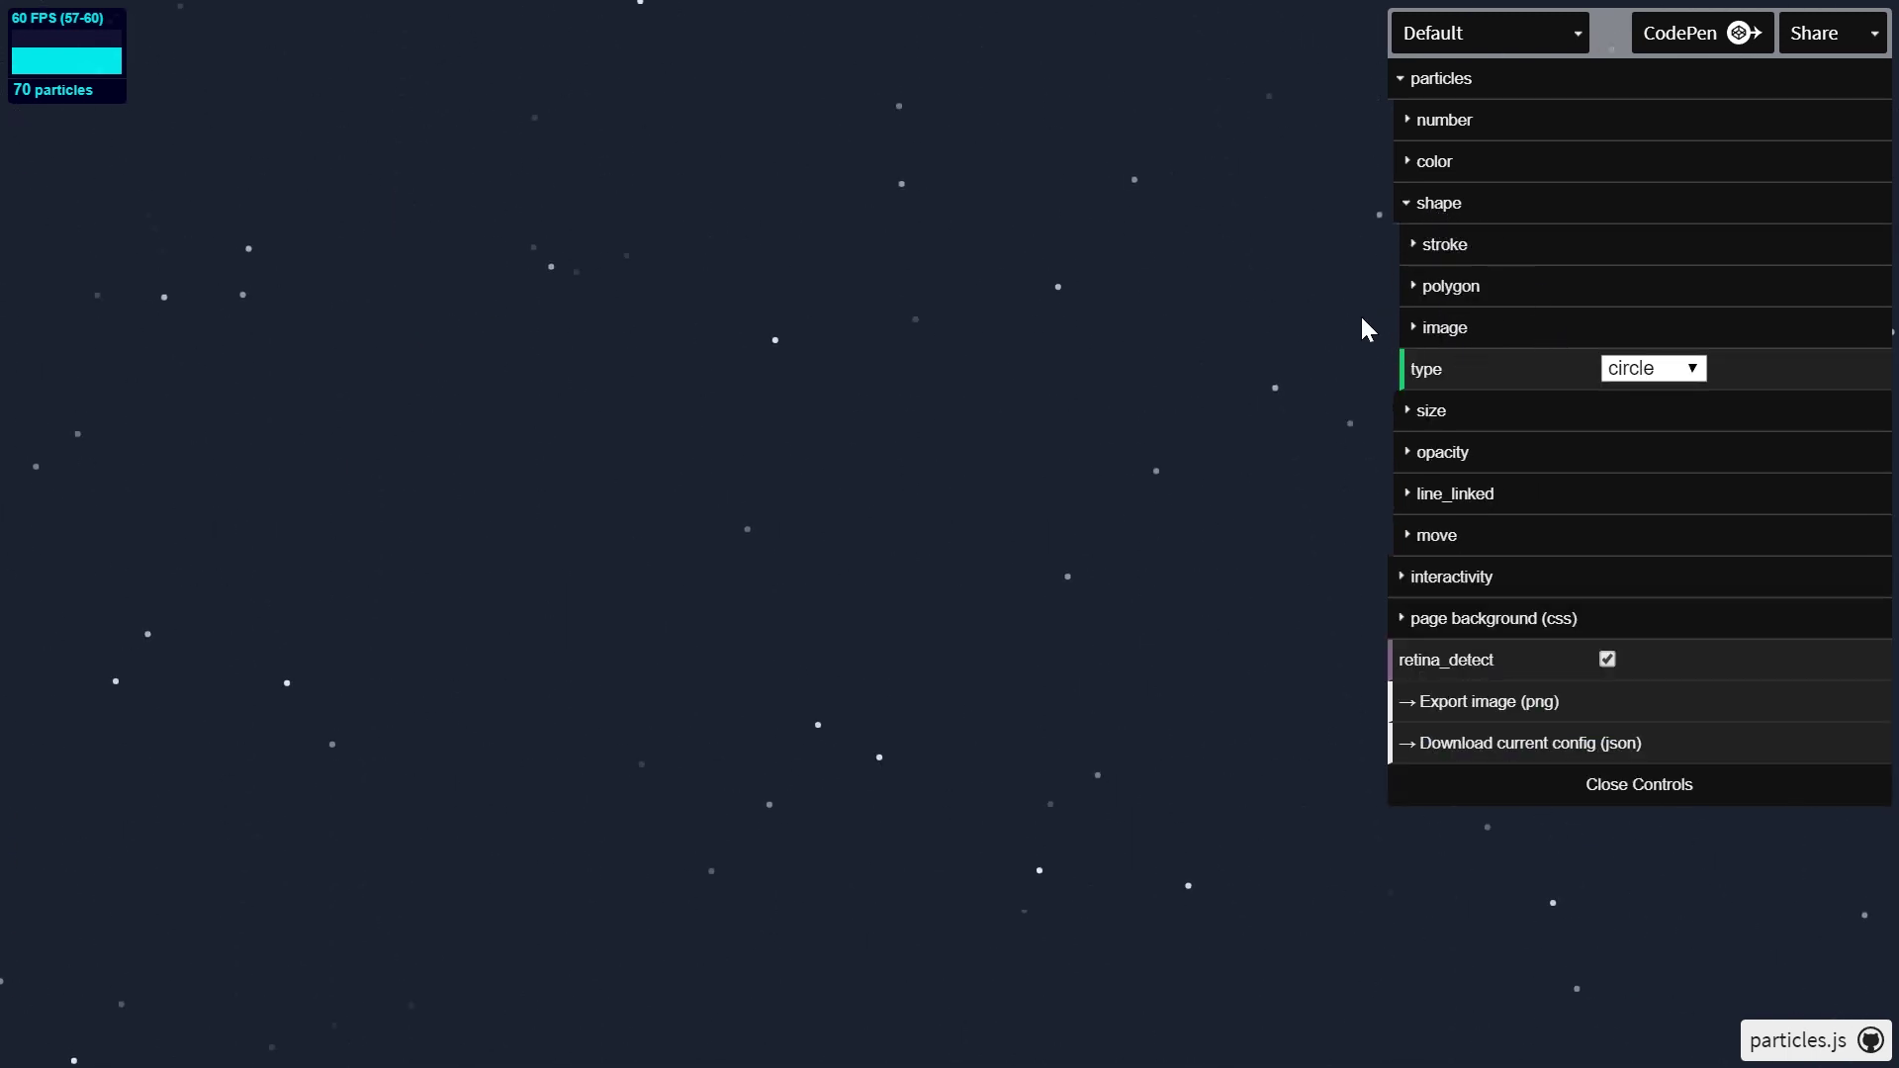
left_click(1441, 202)
left_click(1439, 174)
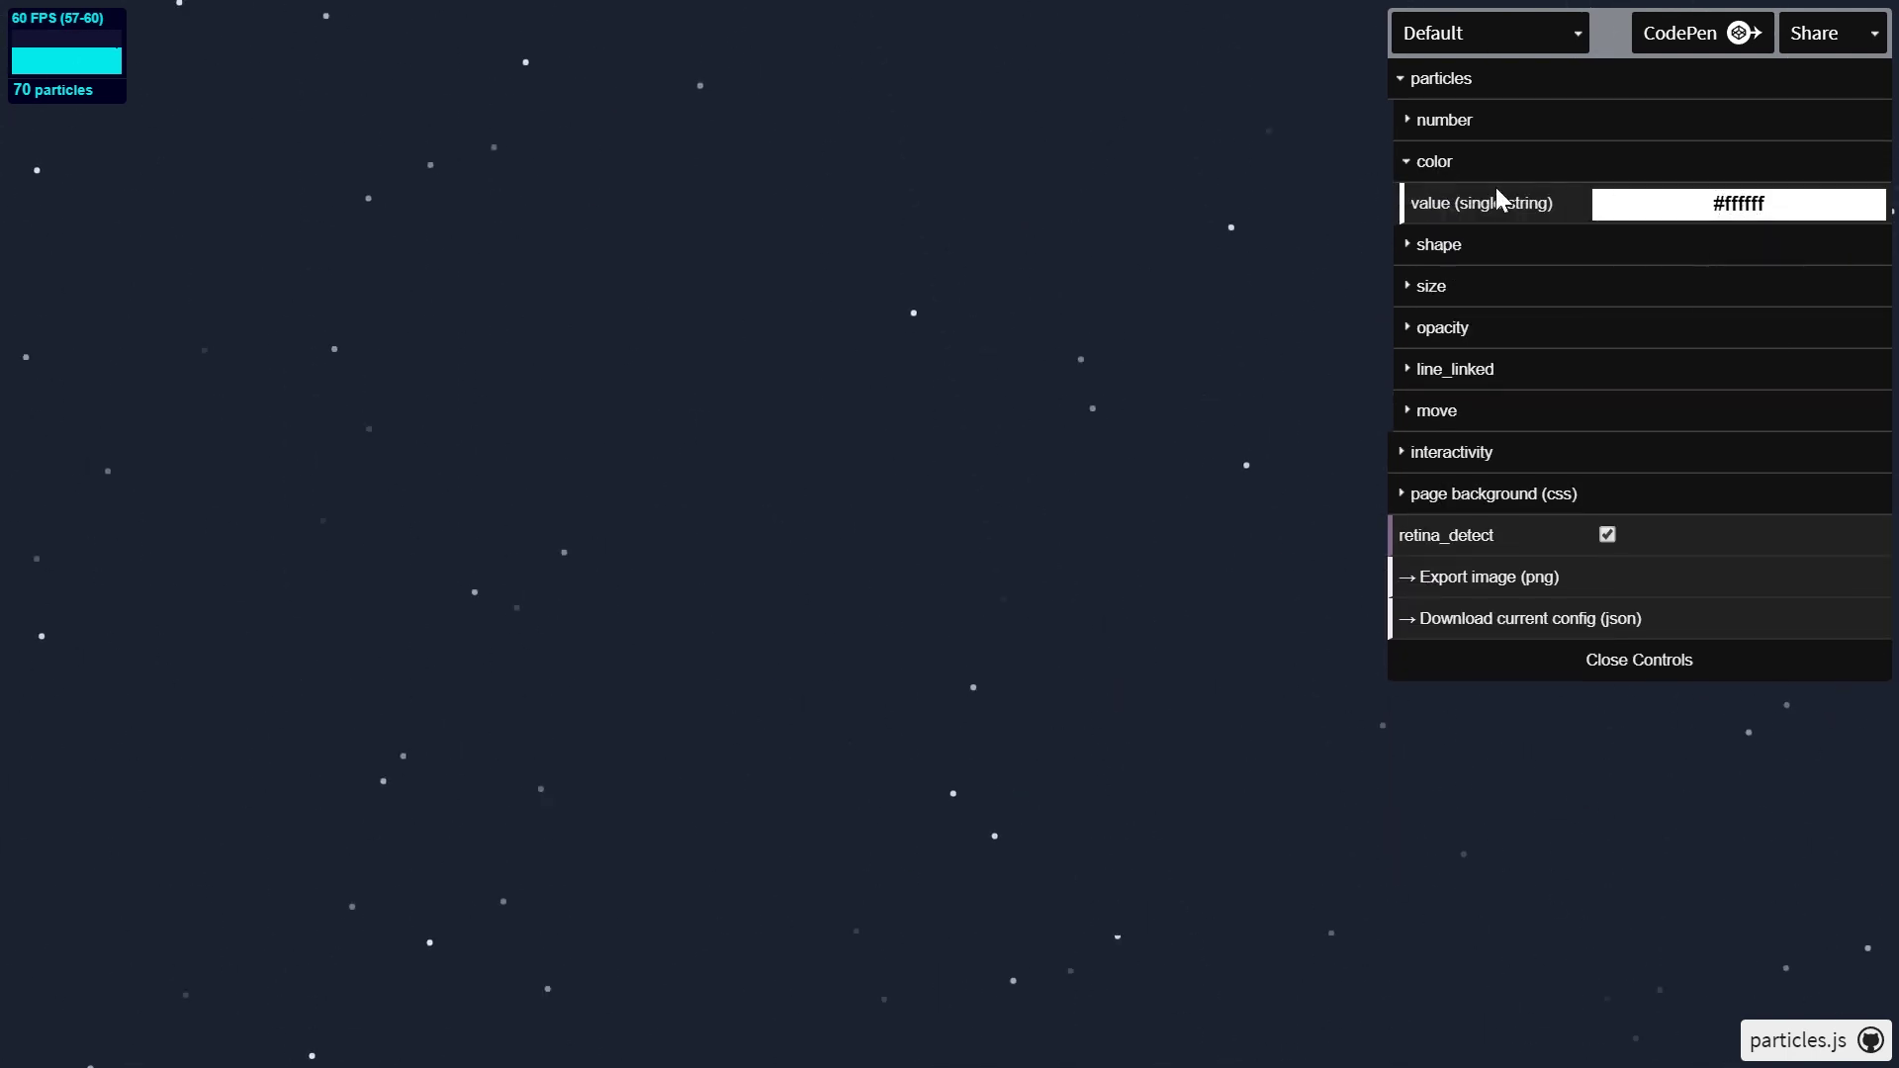
Step: Set particle number to 600, density value_area to 900, and disable density
left_click(1458, 163)
left_click(1450, 133)
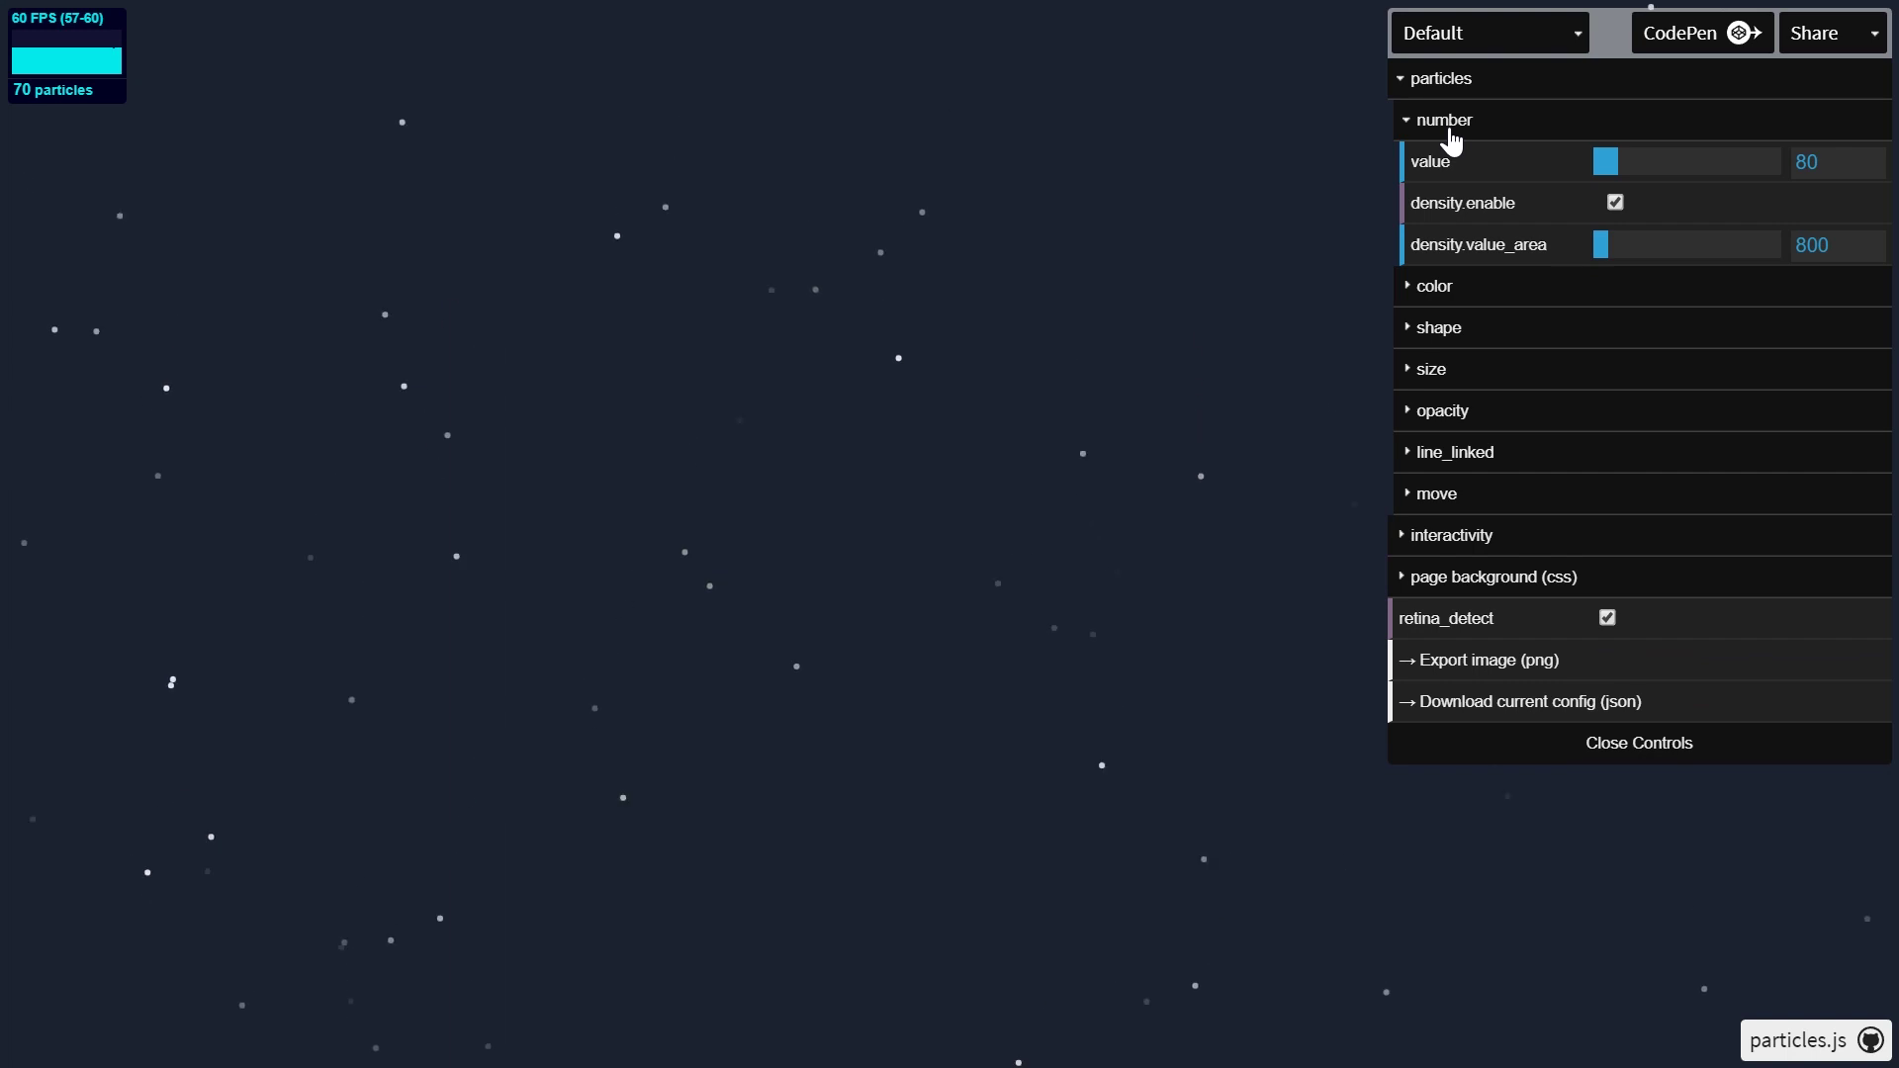
left_click(1829, 166)
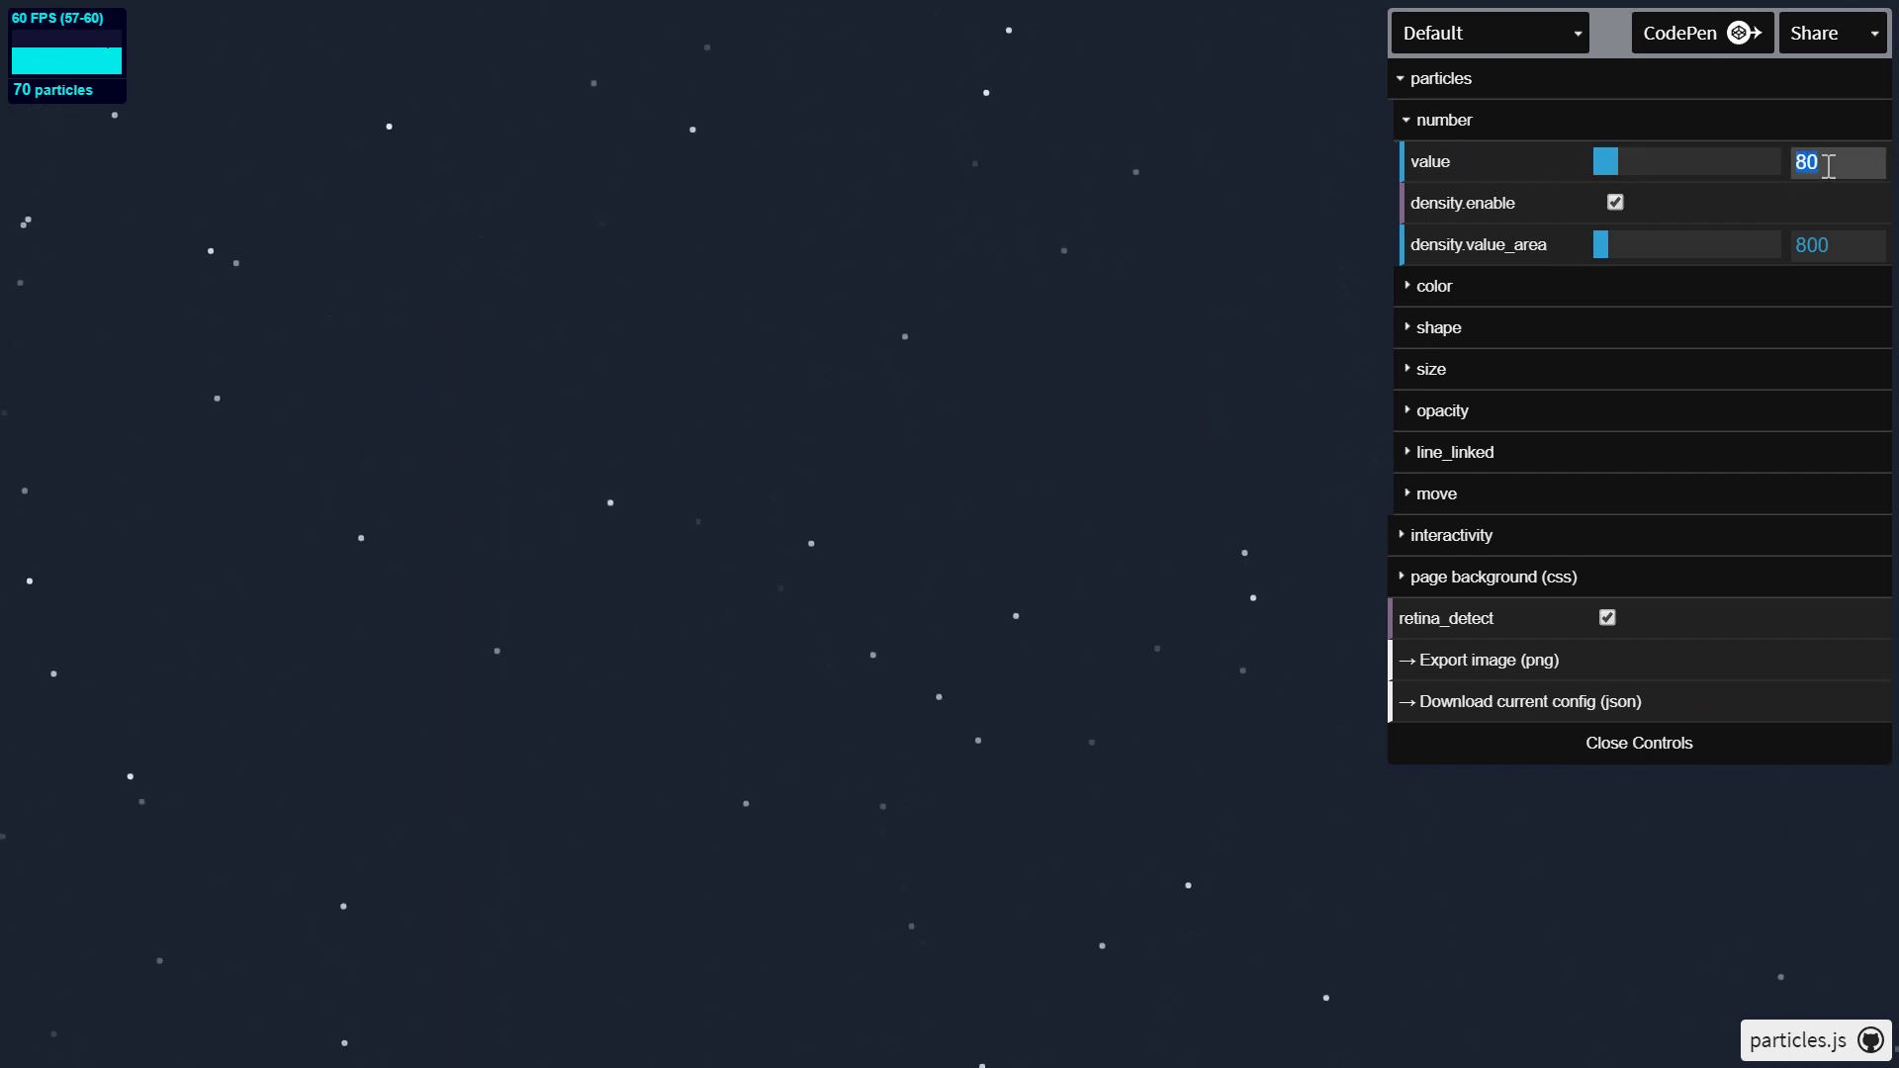
left_click(1829, 166)
left_click(1838, 245)
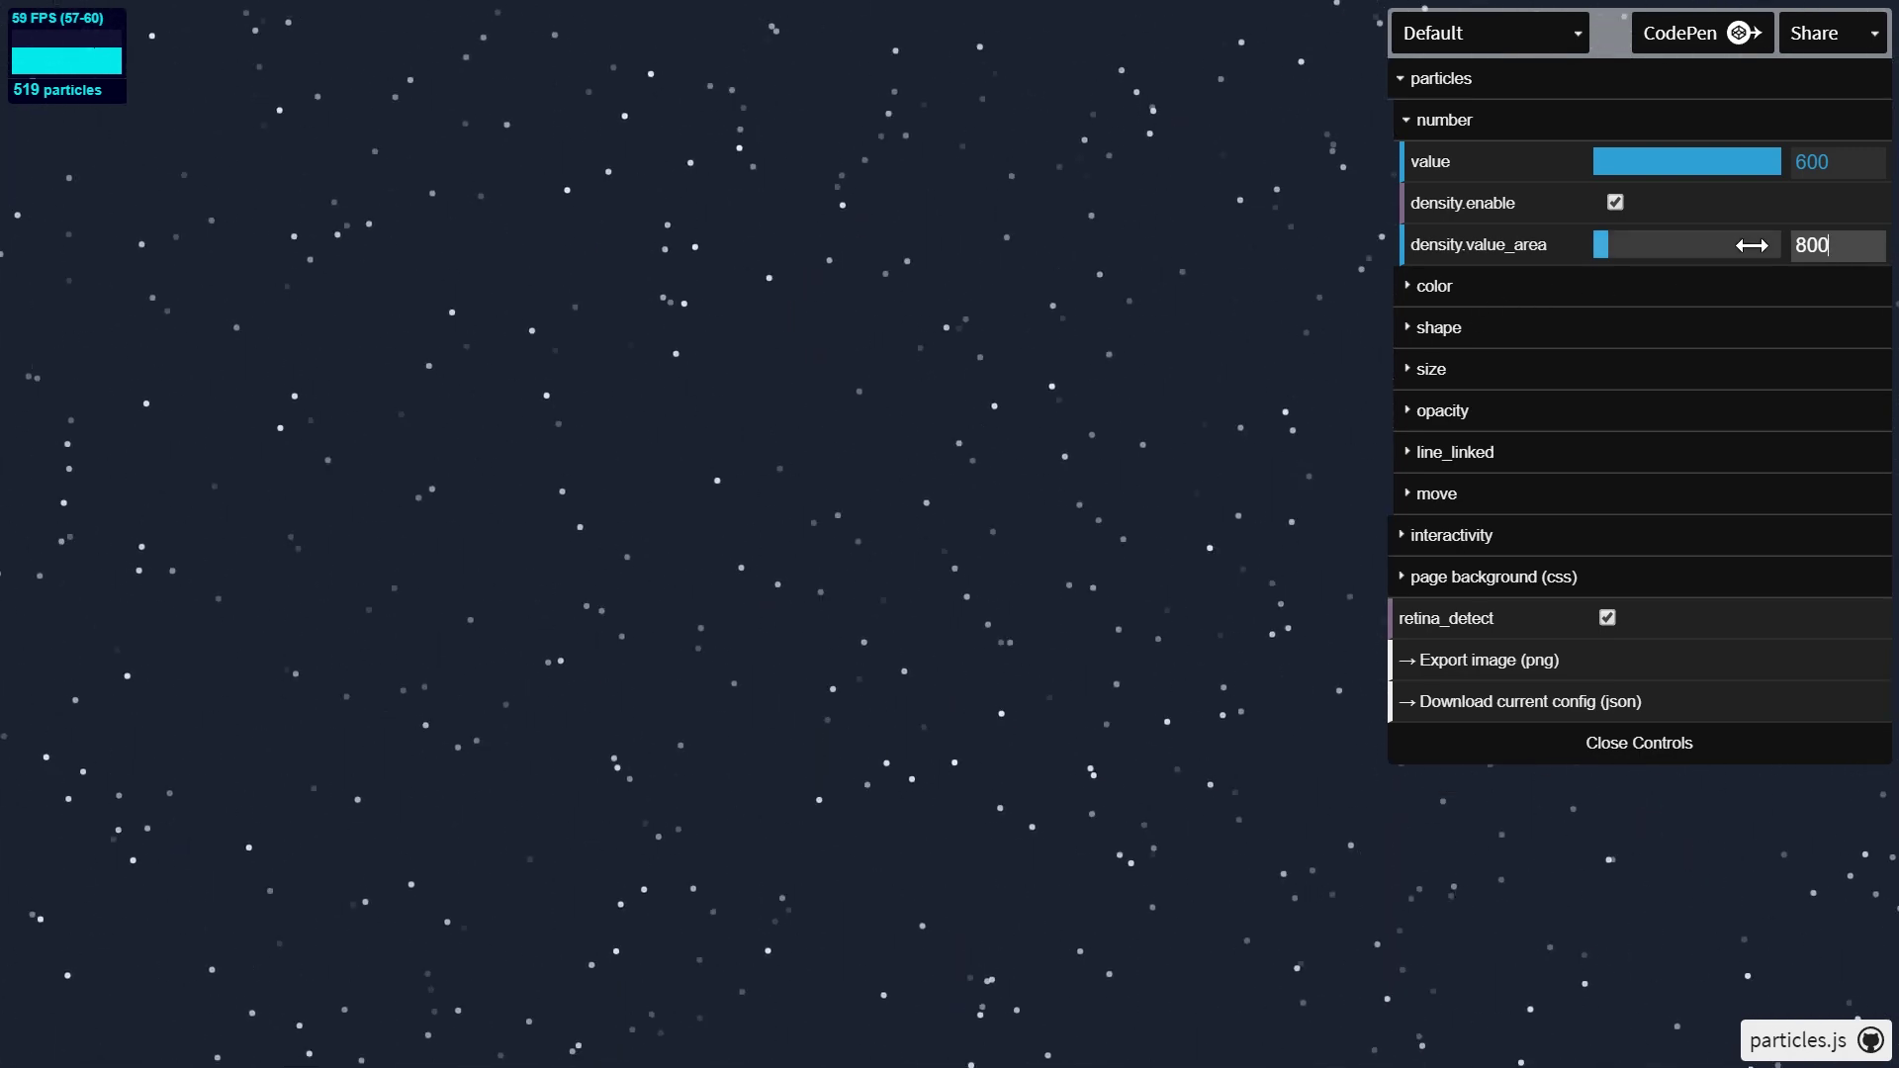
left_click_drag(1804, 244, 1804, 246)
type("900")
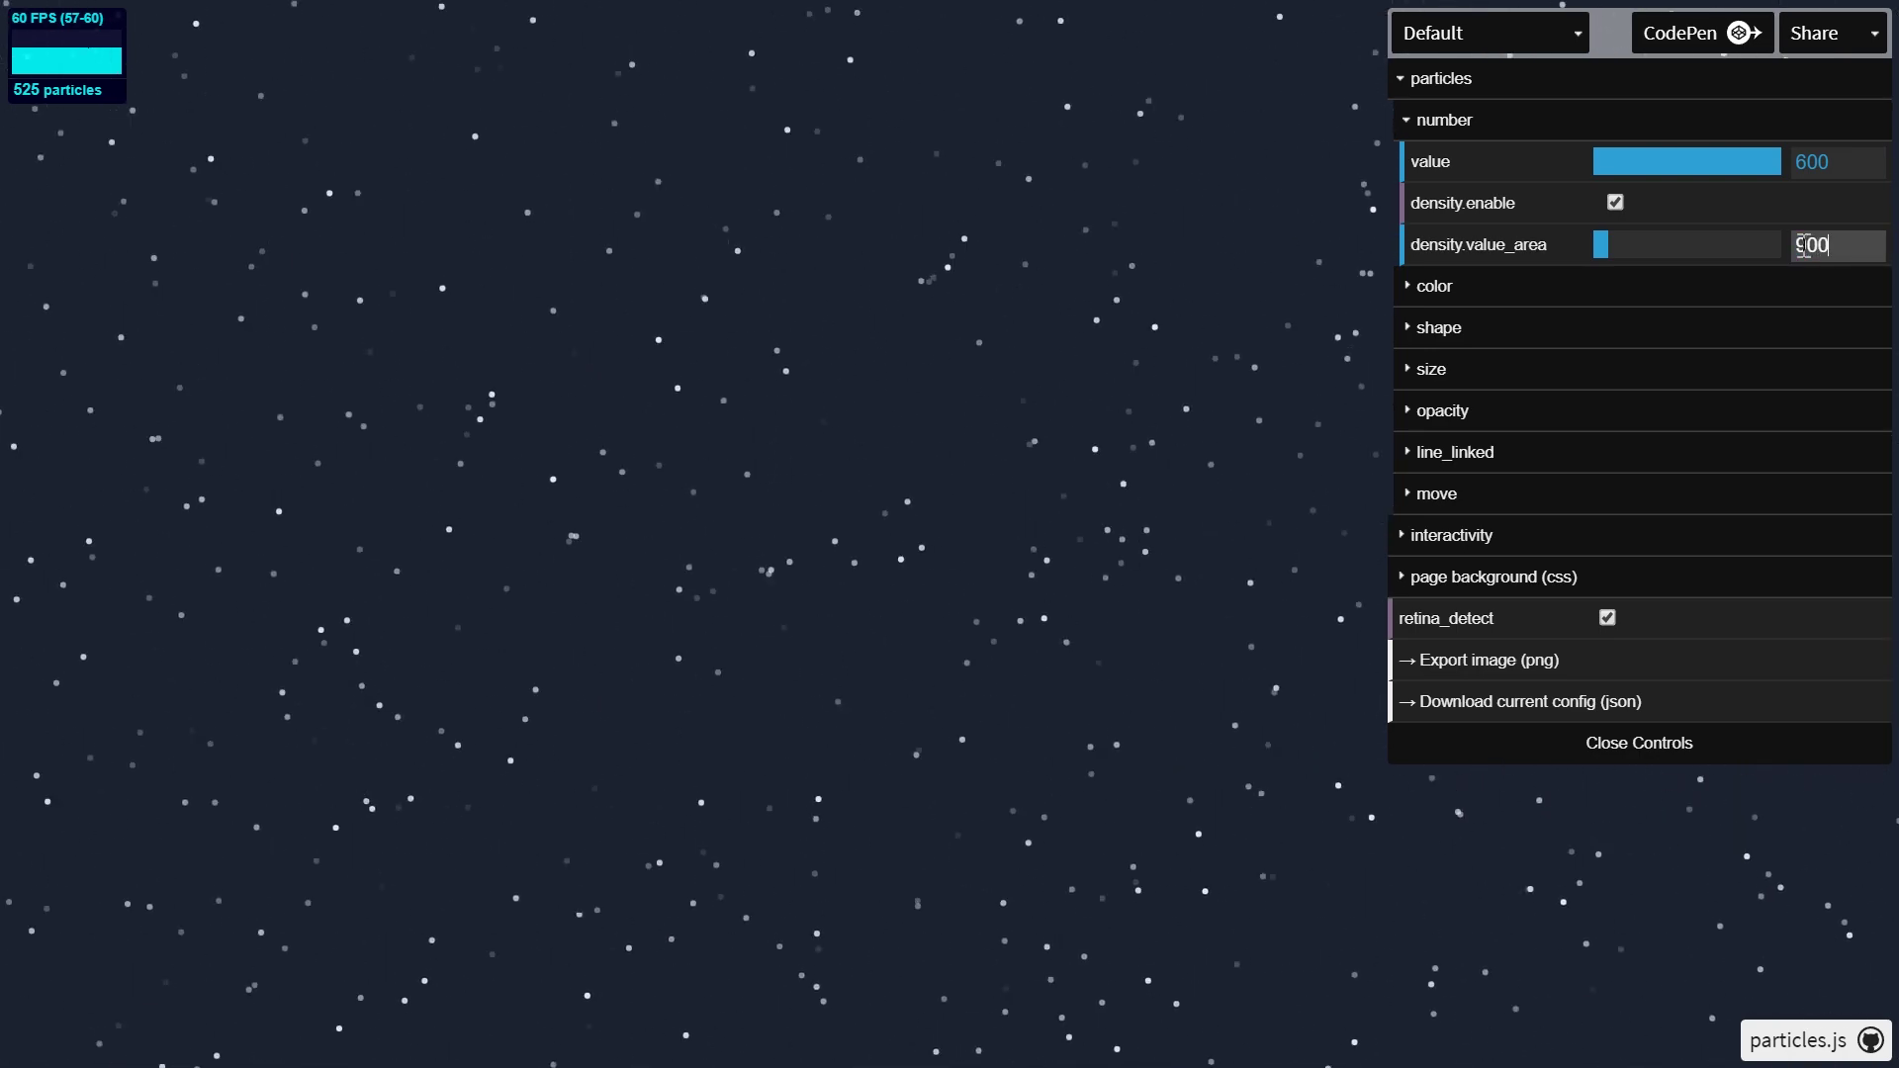
left_click(1770, 220)
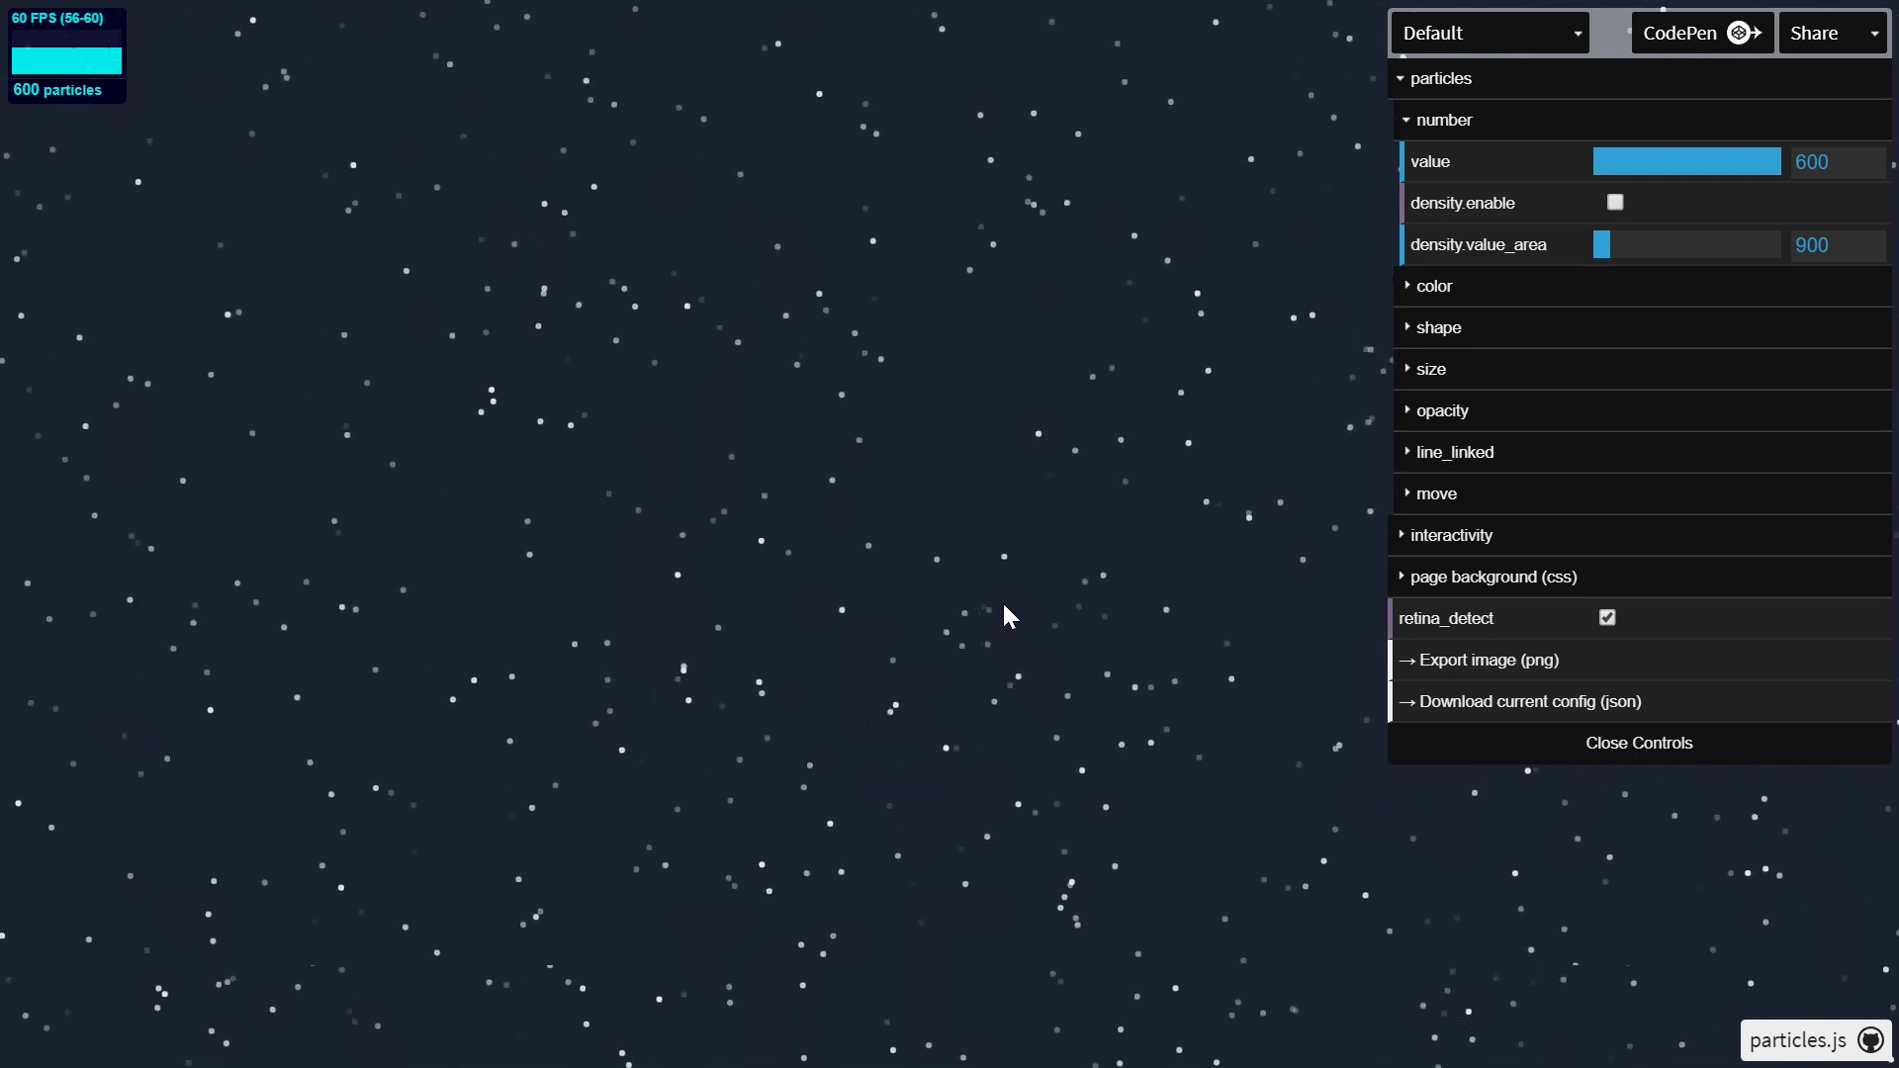
Step: Turn on random particle size, re-enable density, and collapse the number and particle folders
double_click(1424, 332)
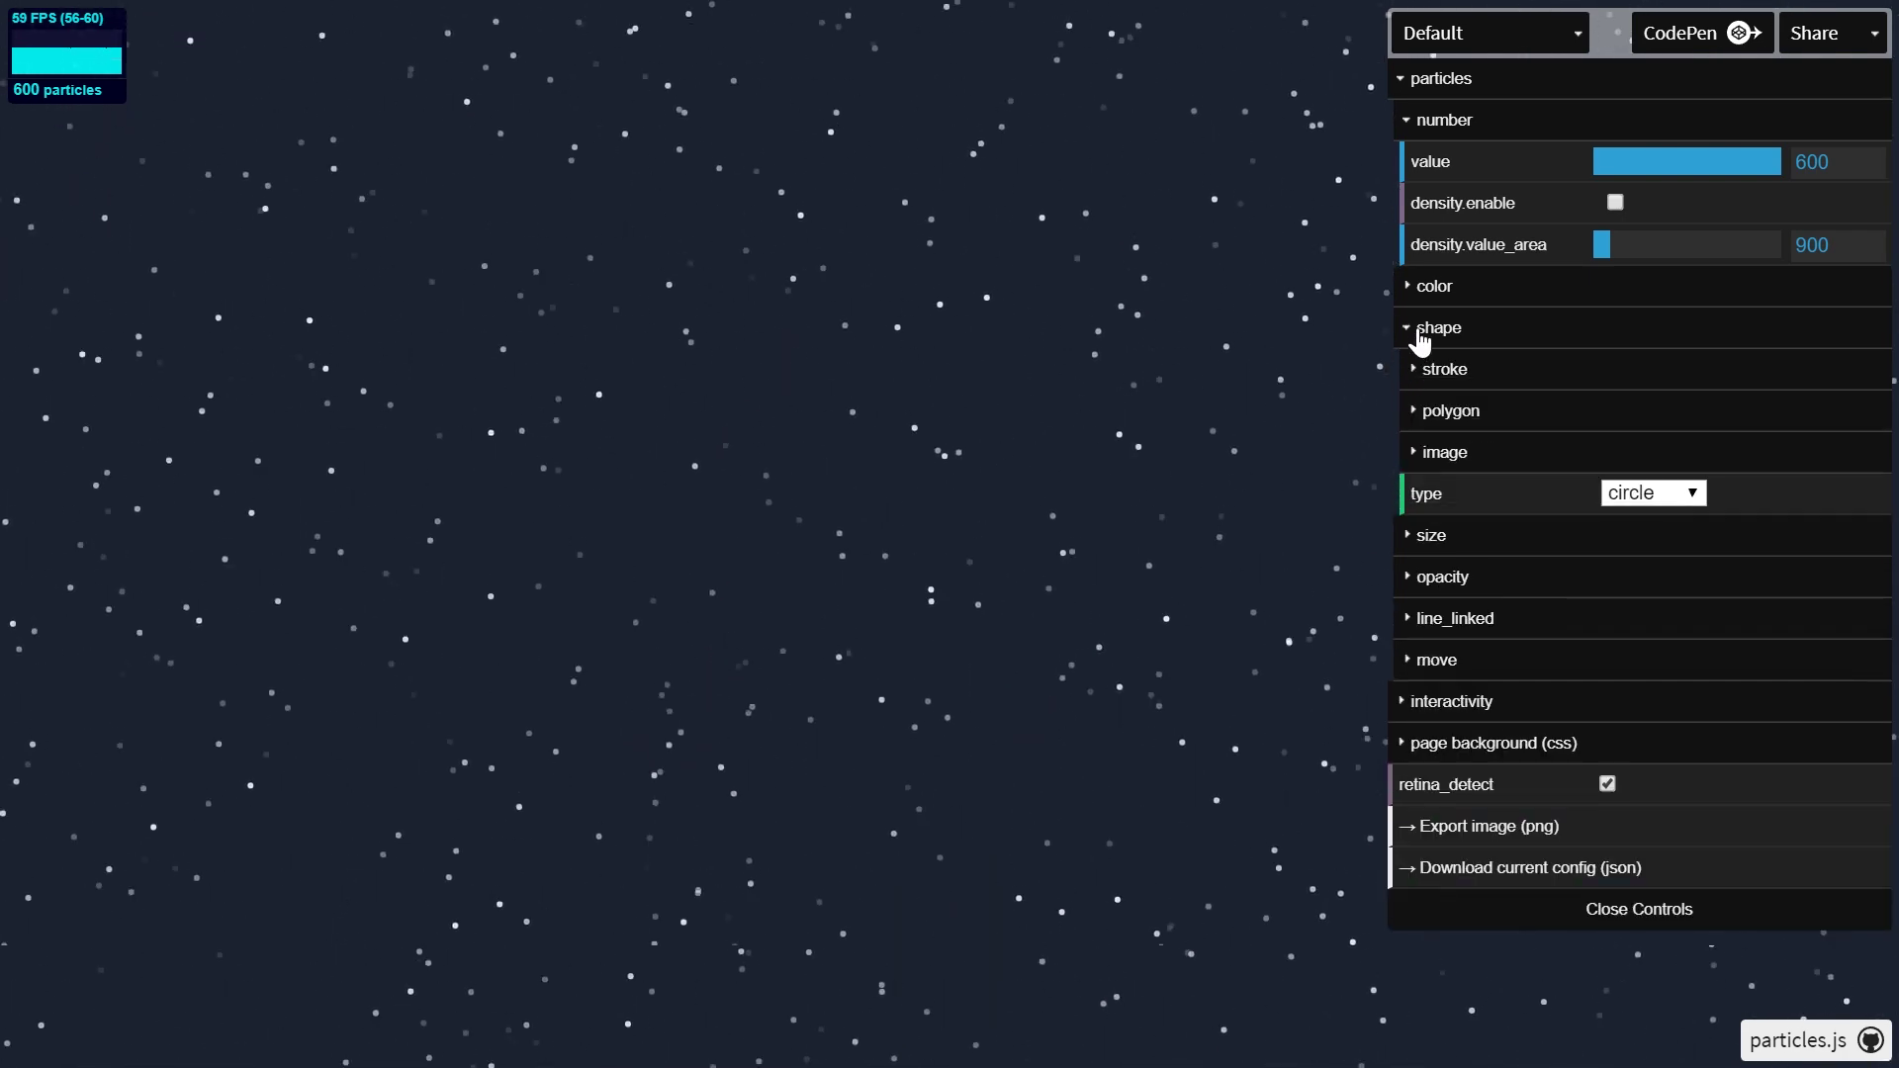
left_click(1424, 371)
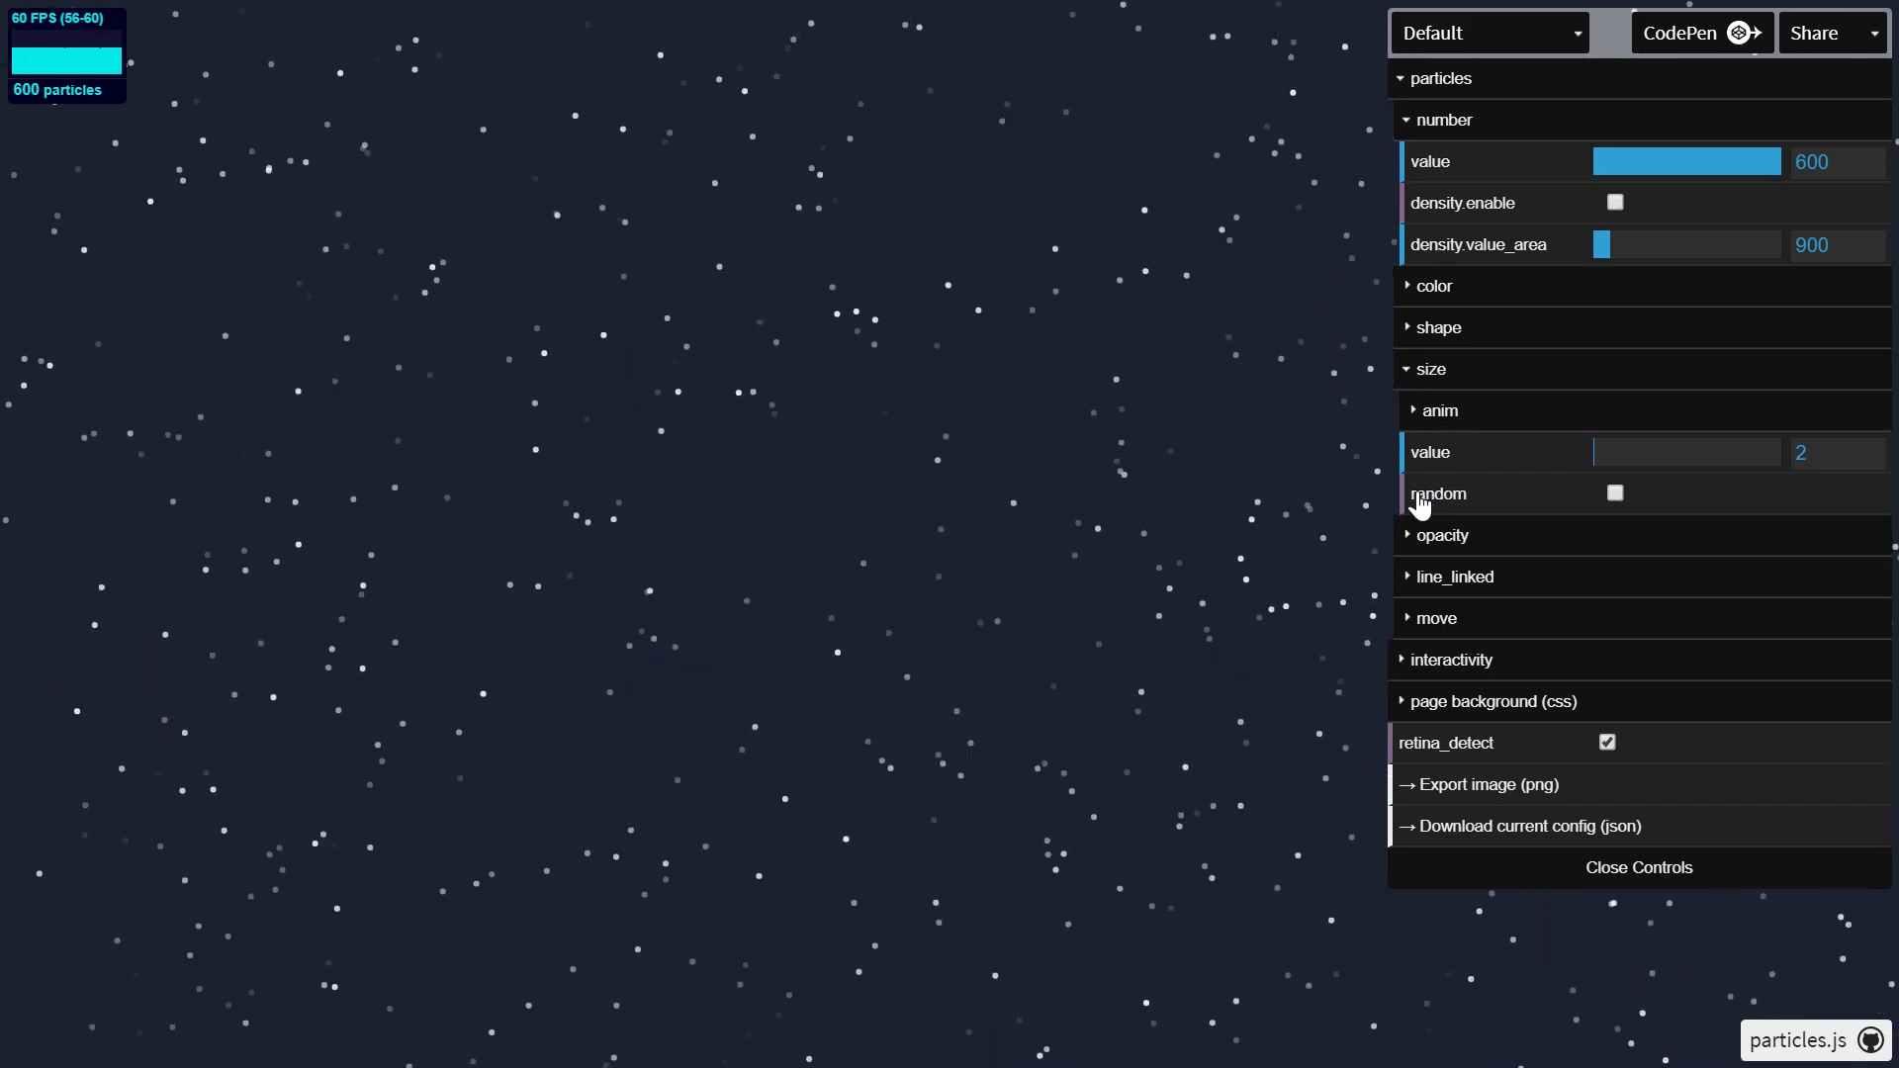
left_click(1615, 495)
left_click(1810, 163)
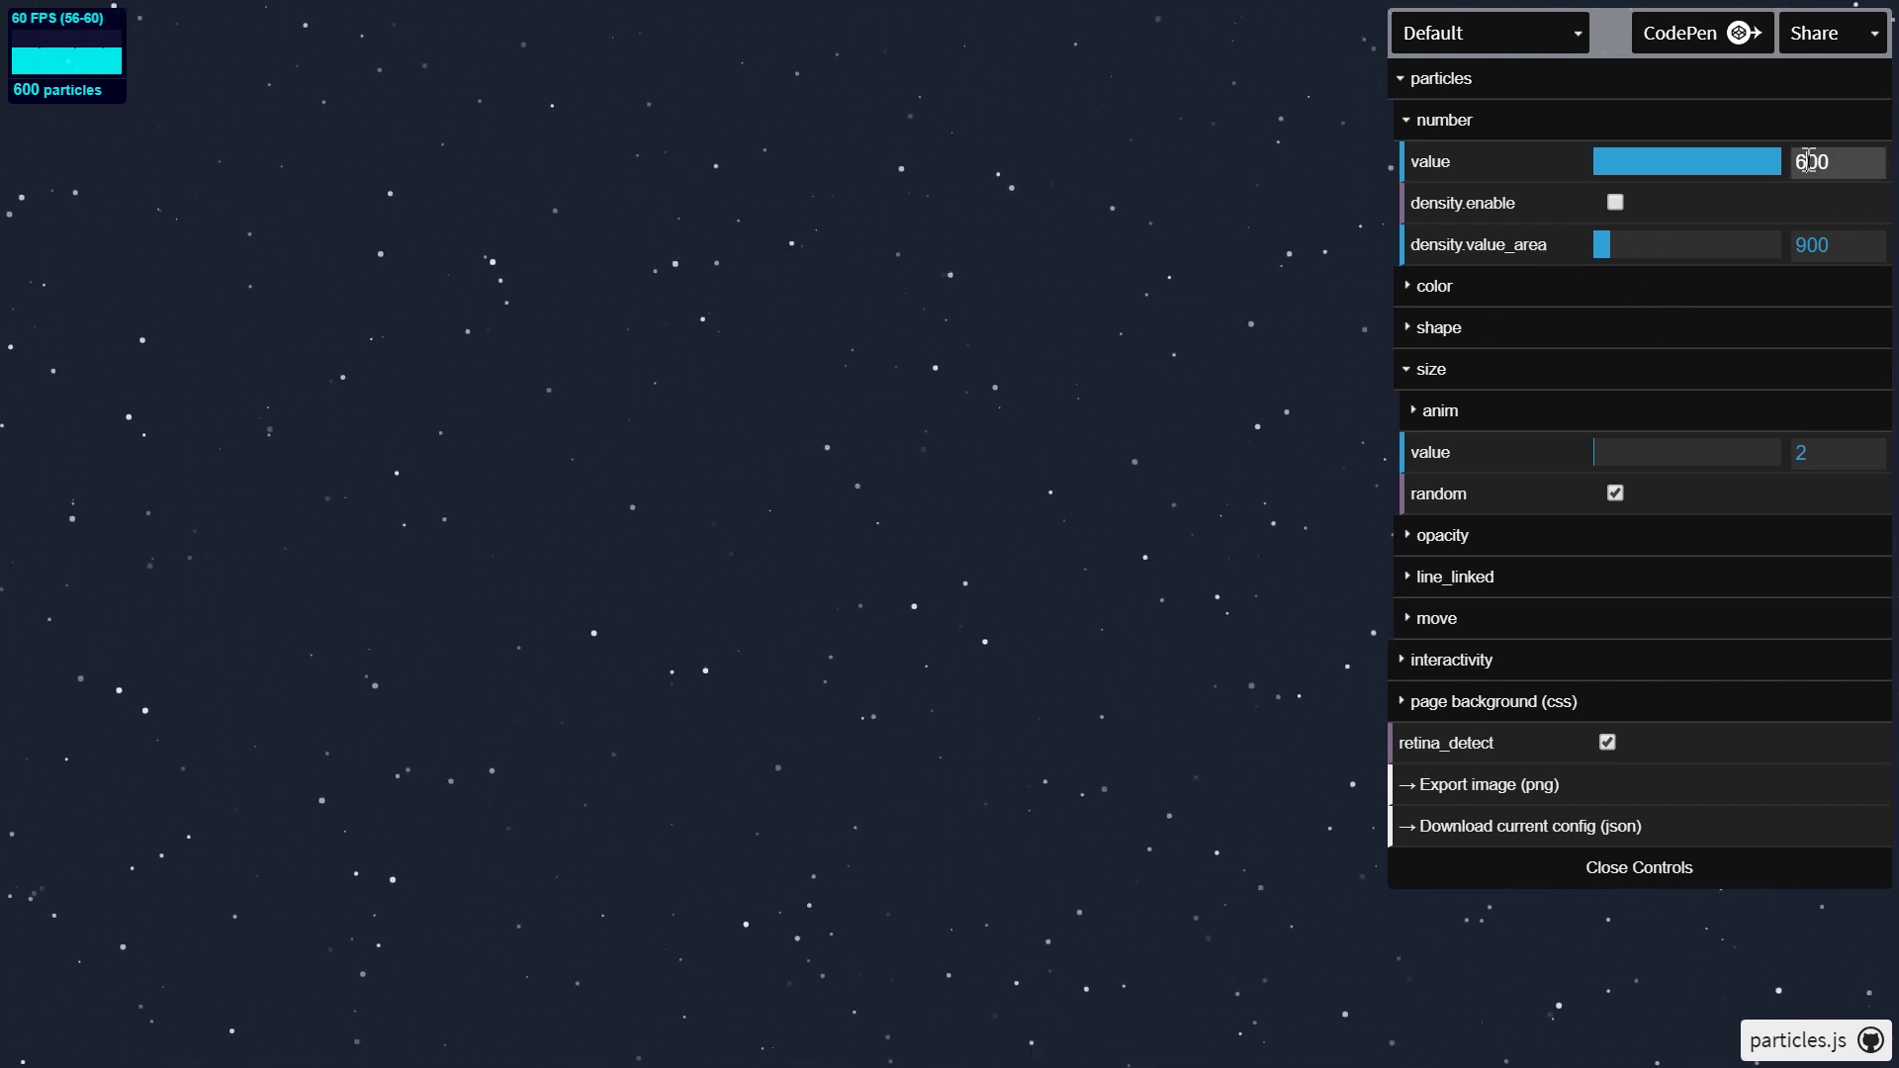
left_click(1810, 200)
left_click(1809, 166)
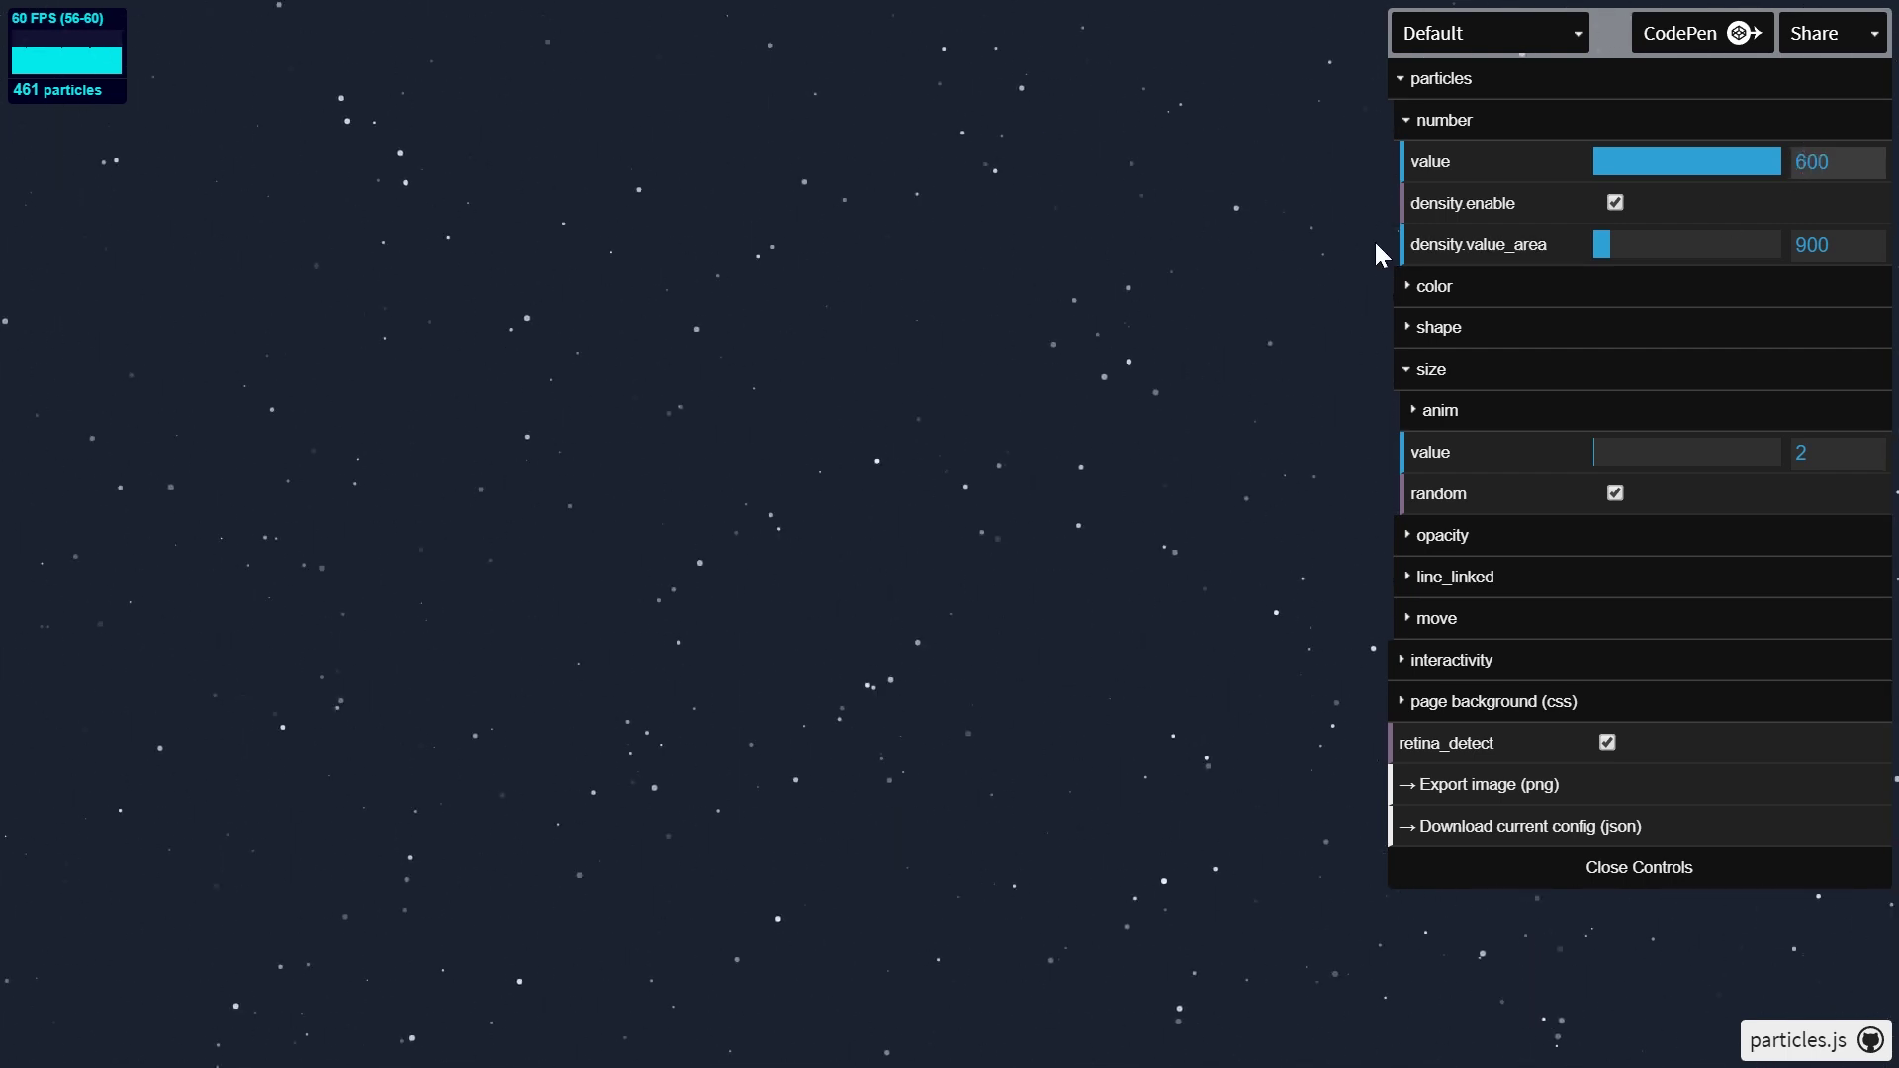
left_click(1436, 122)
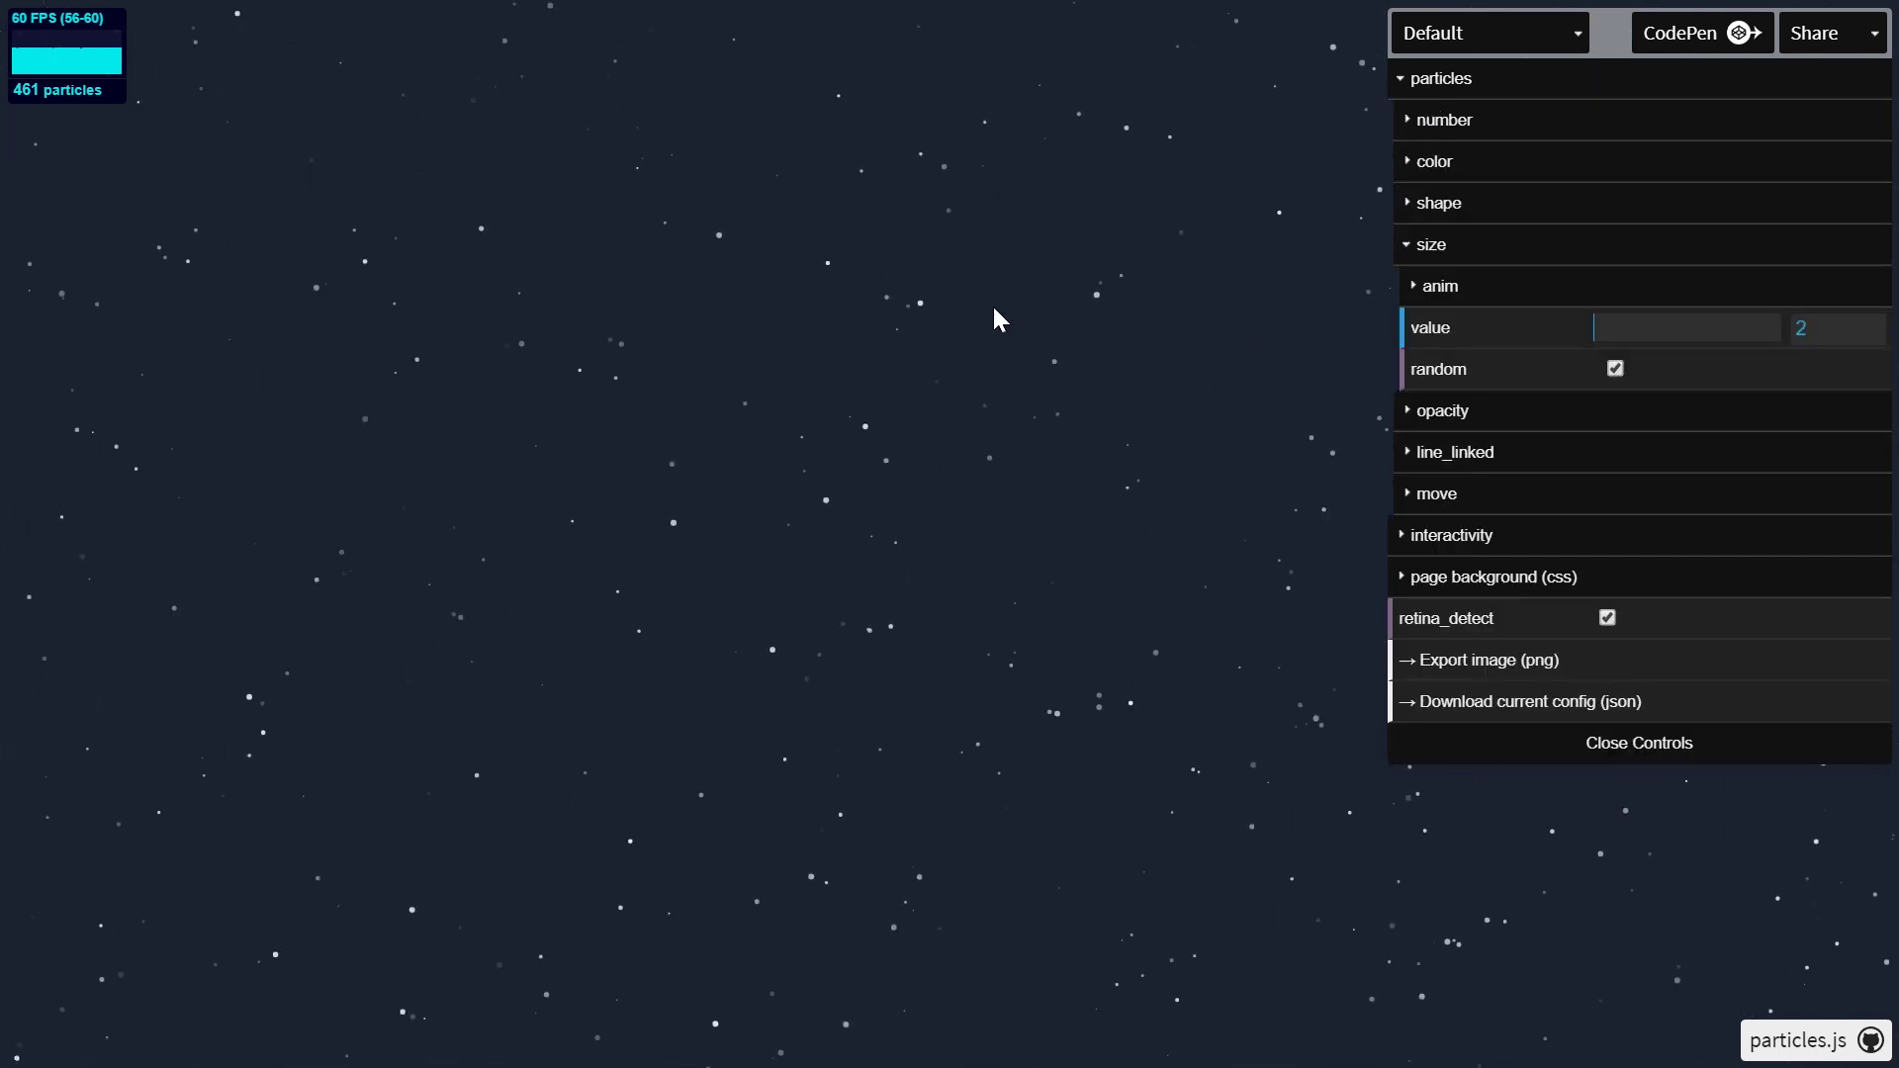
left_click(1428, 81)
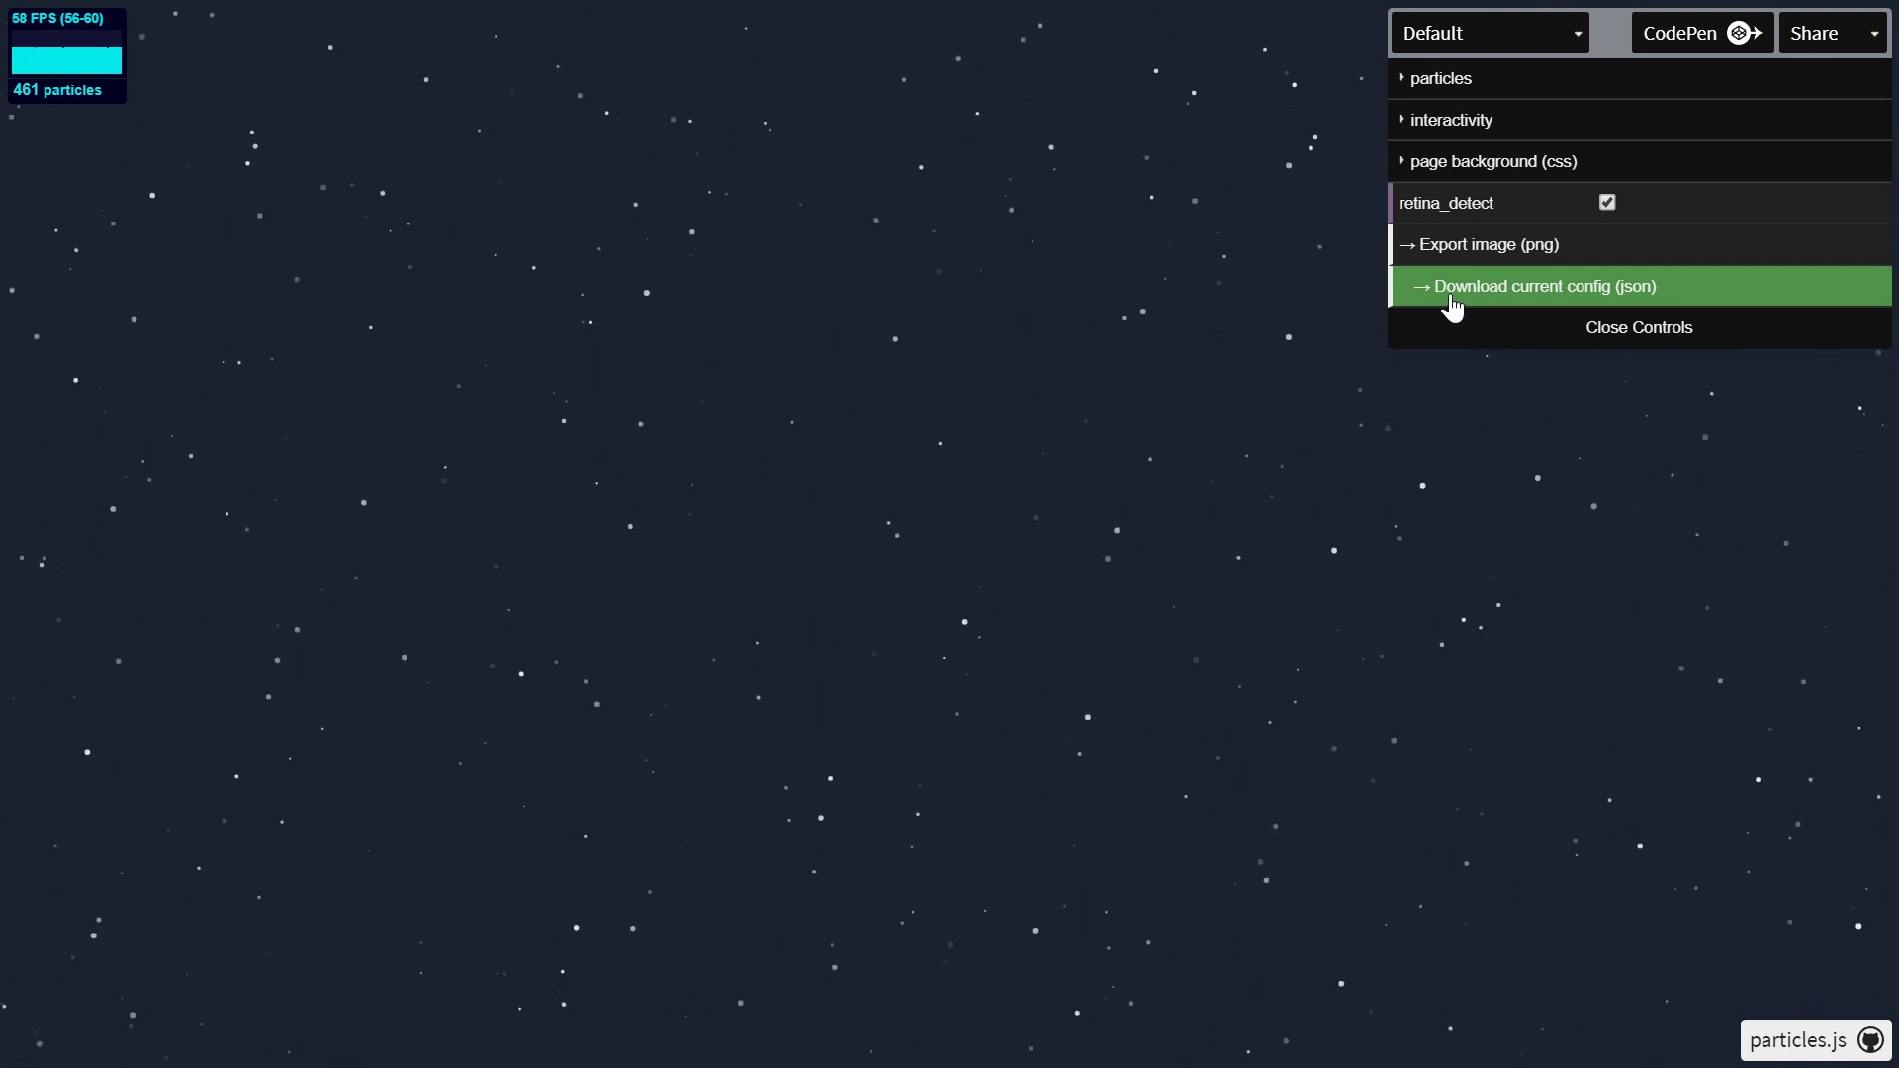
Step: Download the current snowfall config as a JSON file, open it, and return to Elementor
left_click(1526, 297)
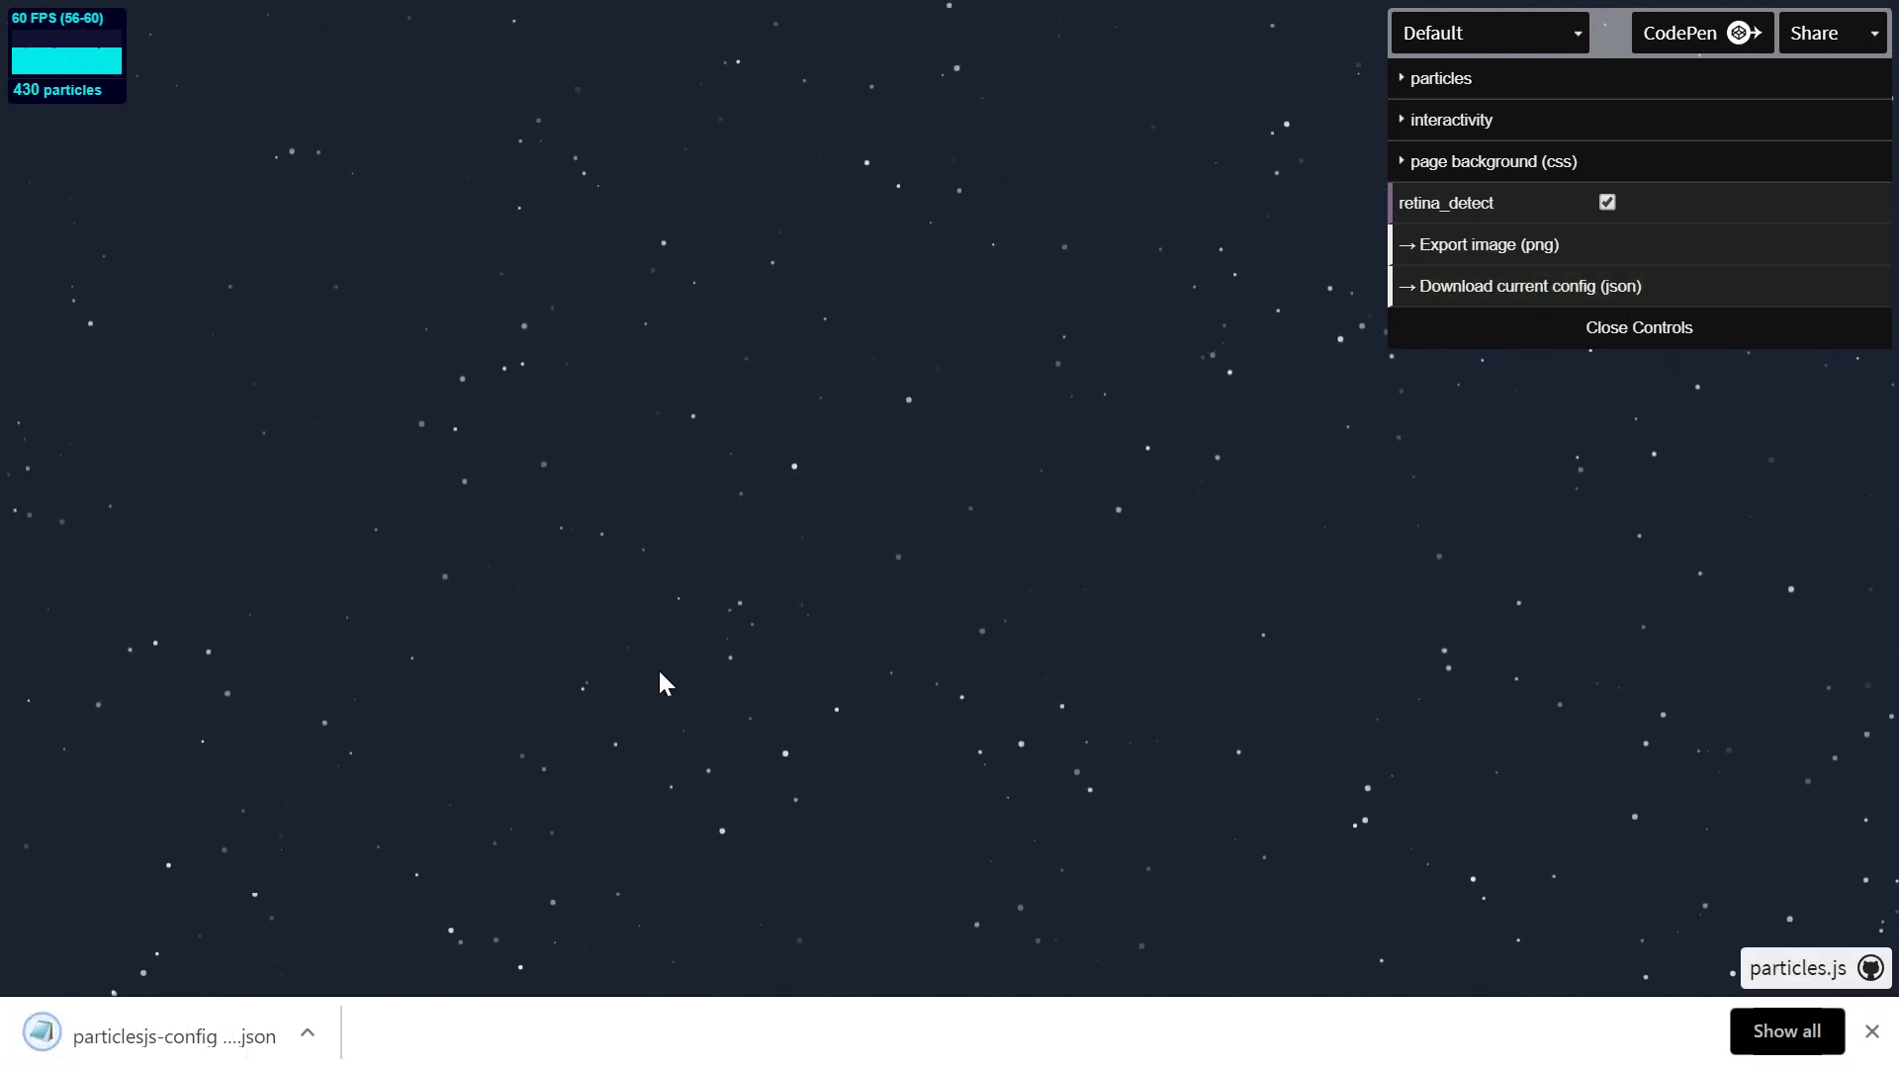
left_click(141, 1054)
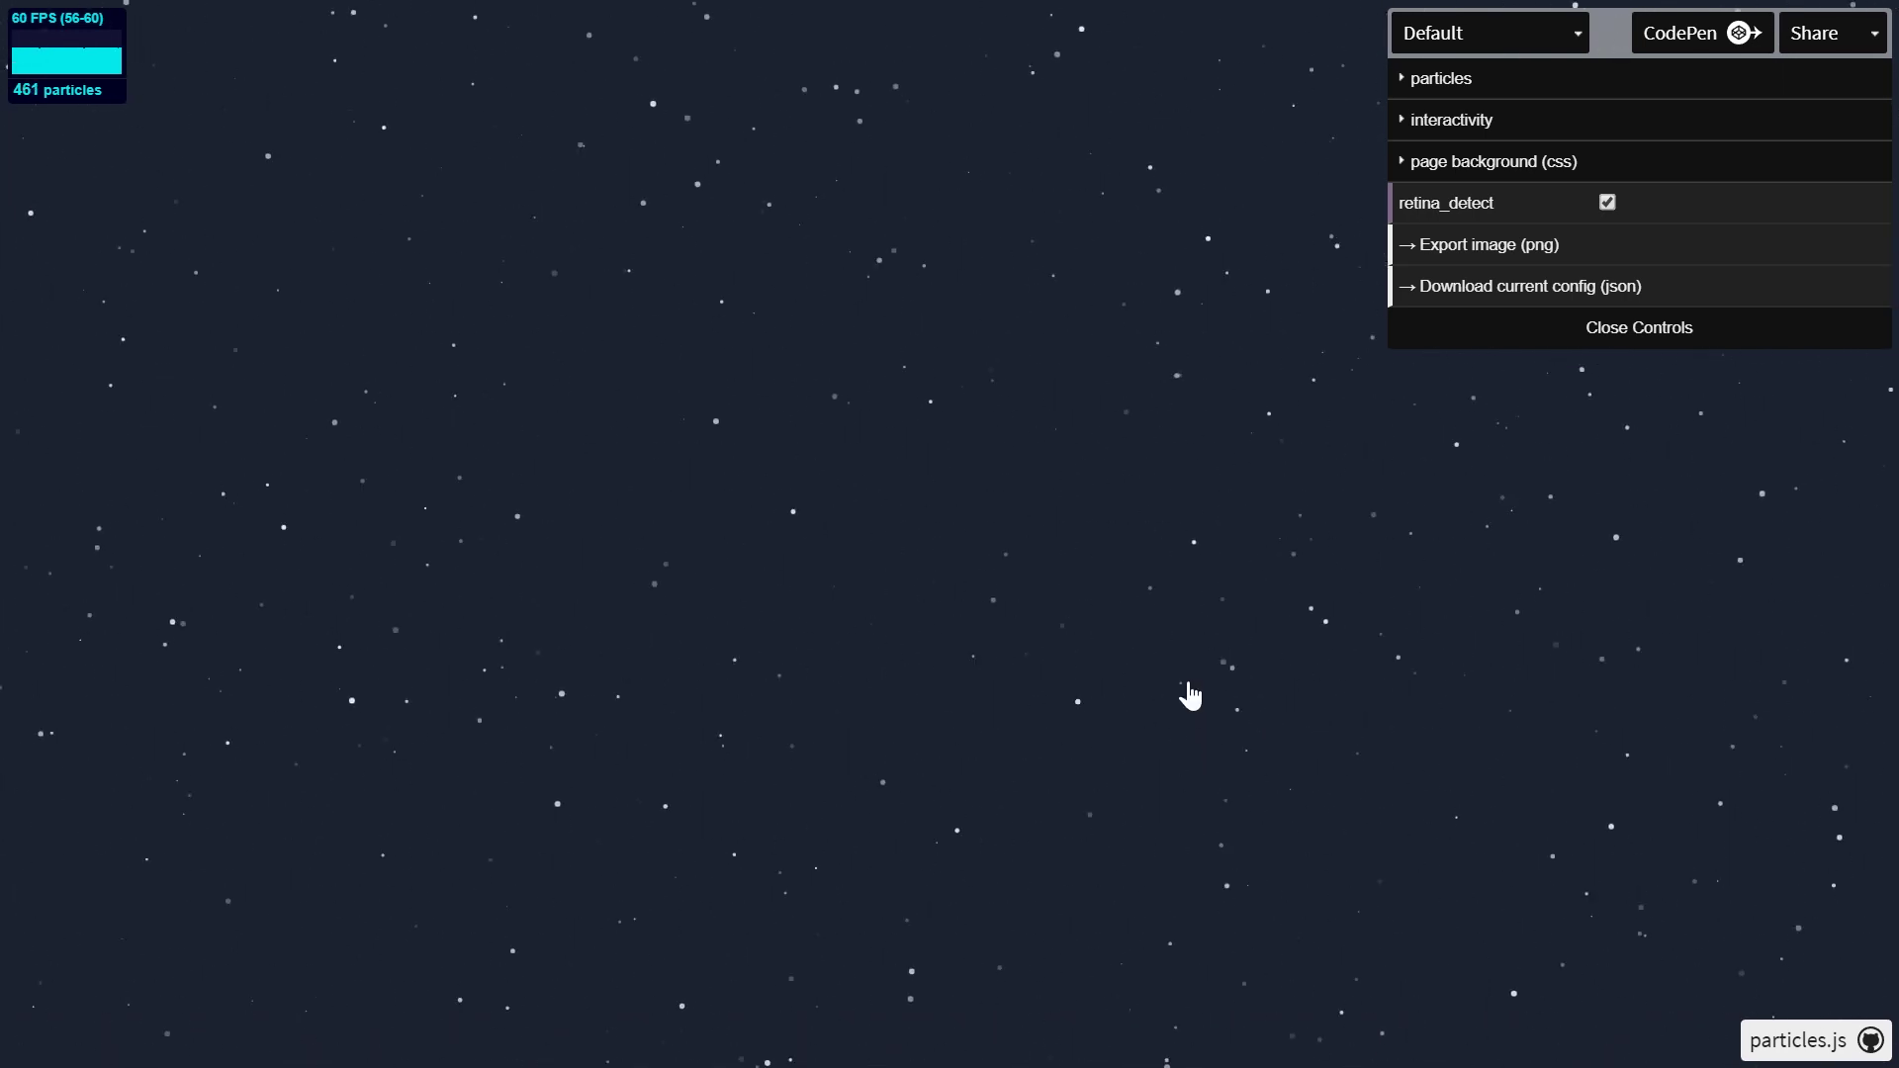
key("ctrl+Tab")
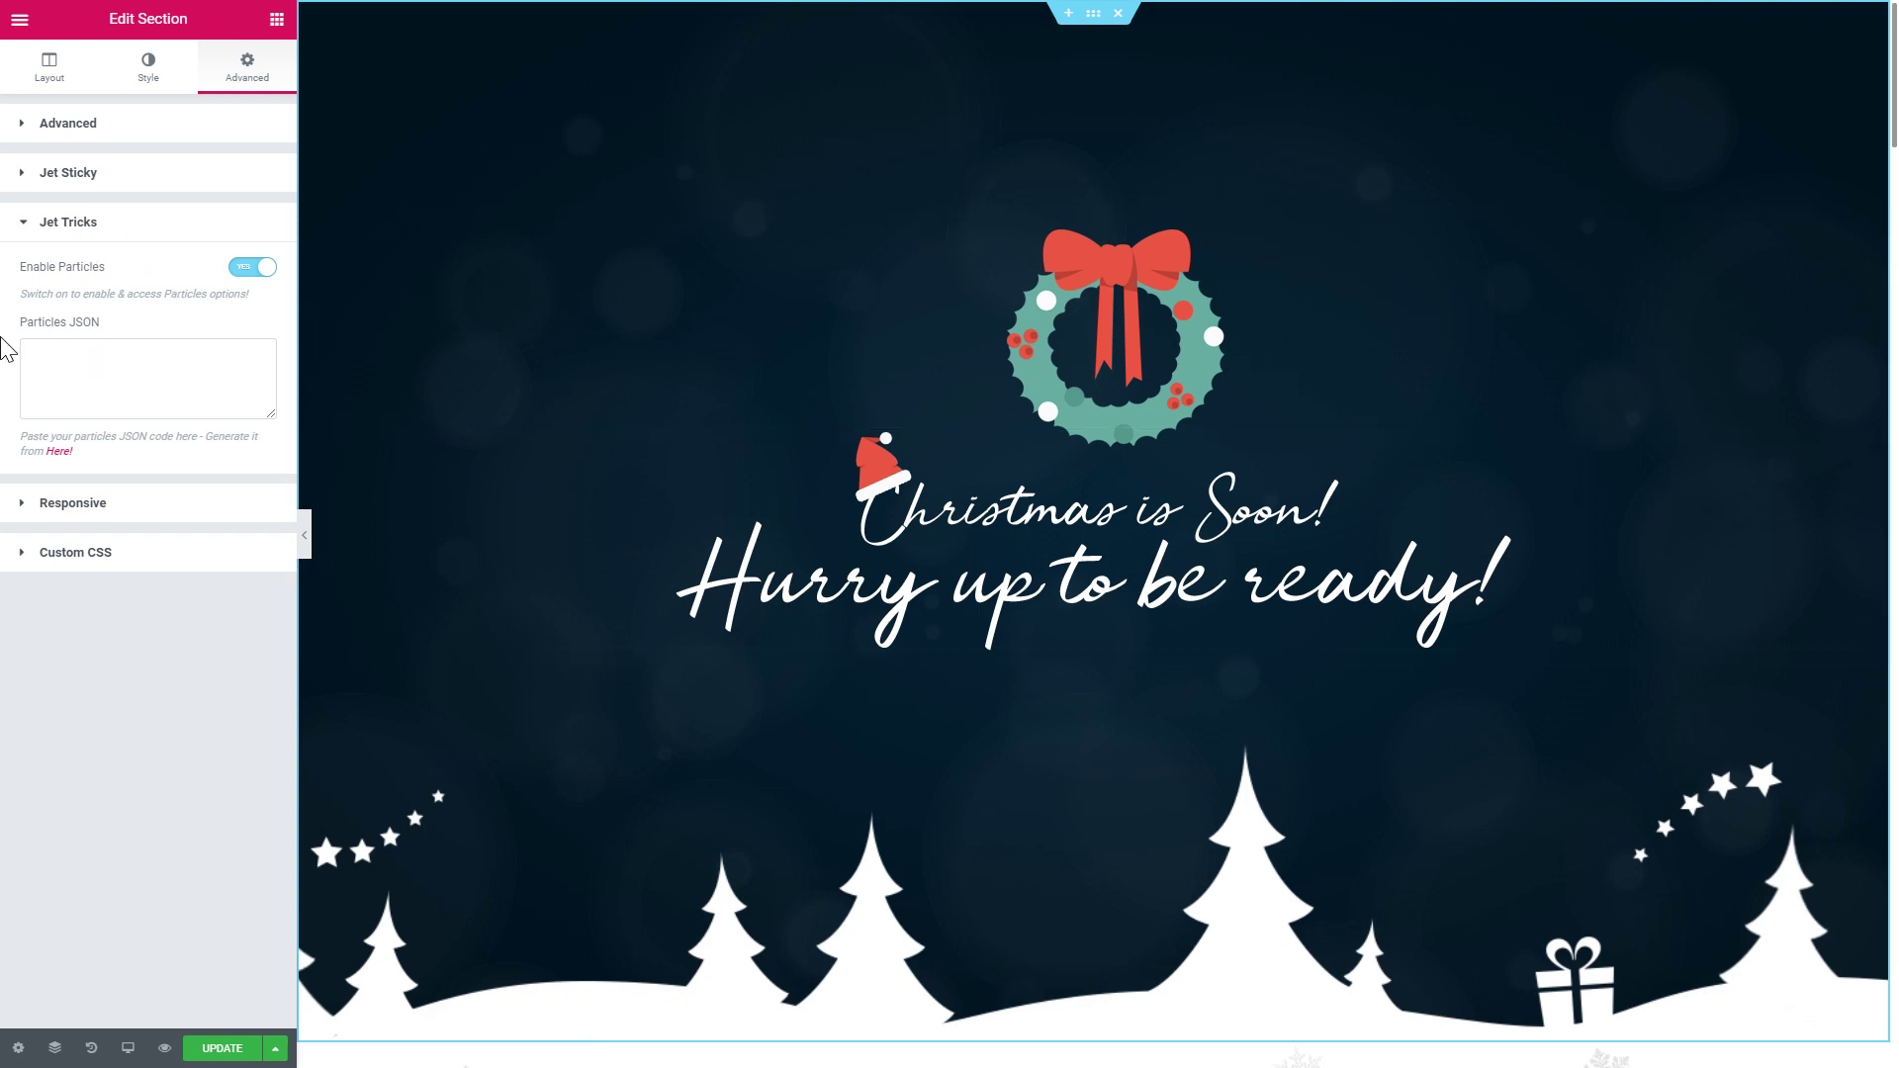
Step: Paste the exported particles config into the Particles JSON field and enlarge the box
left_click(100, 357)
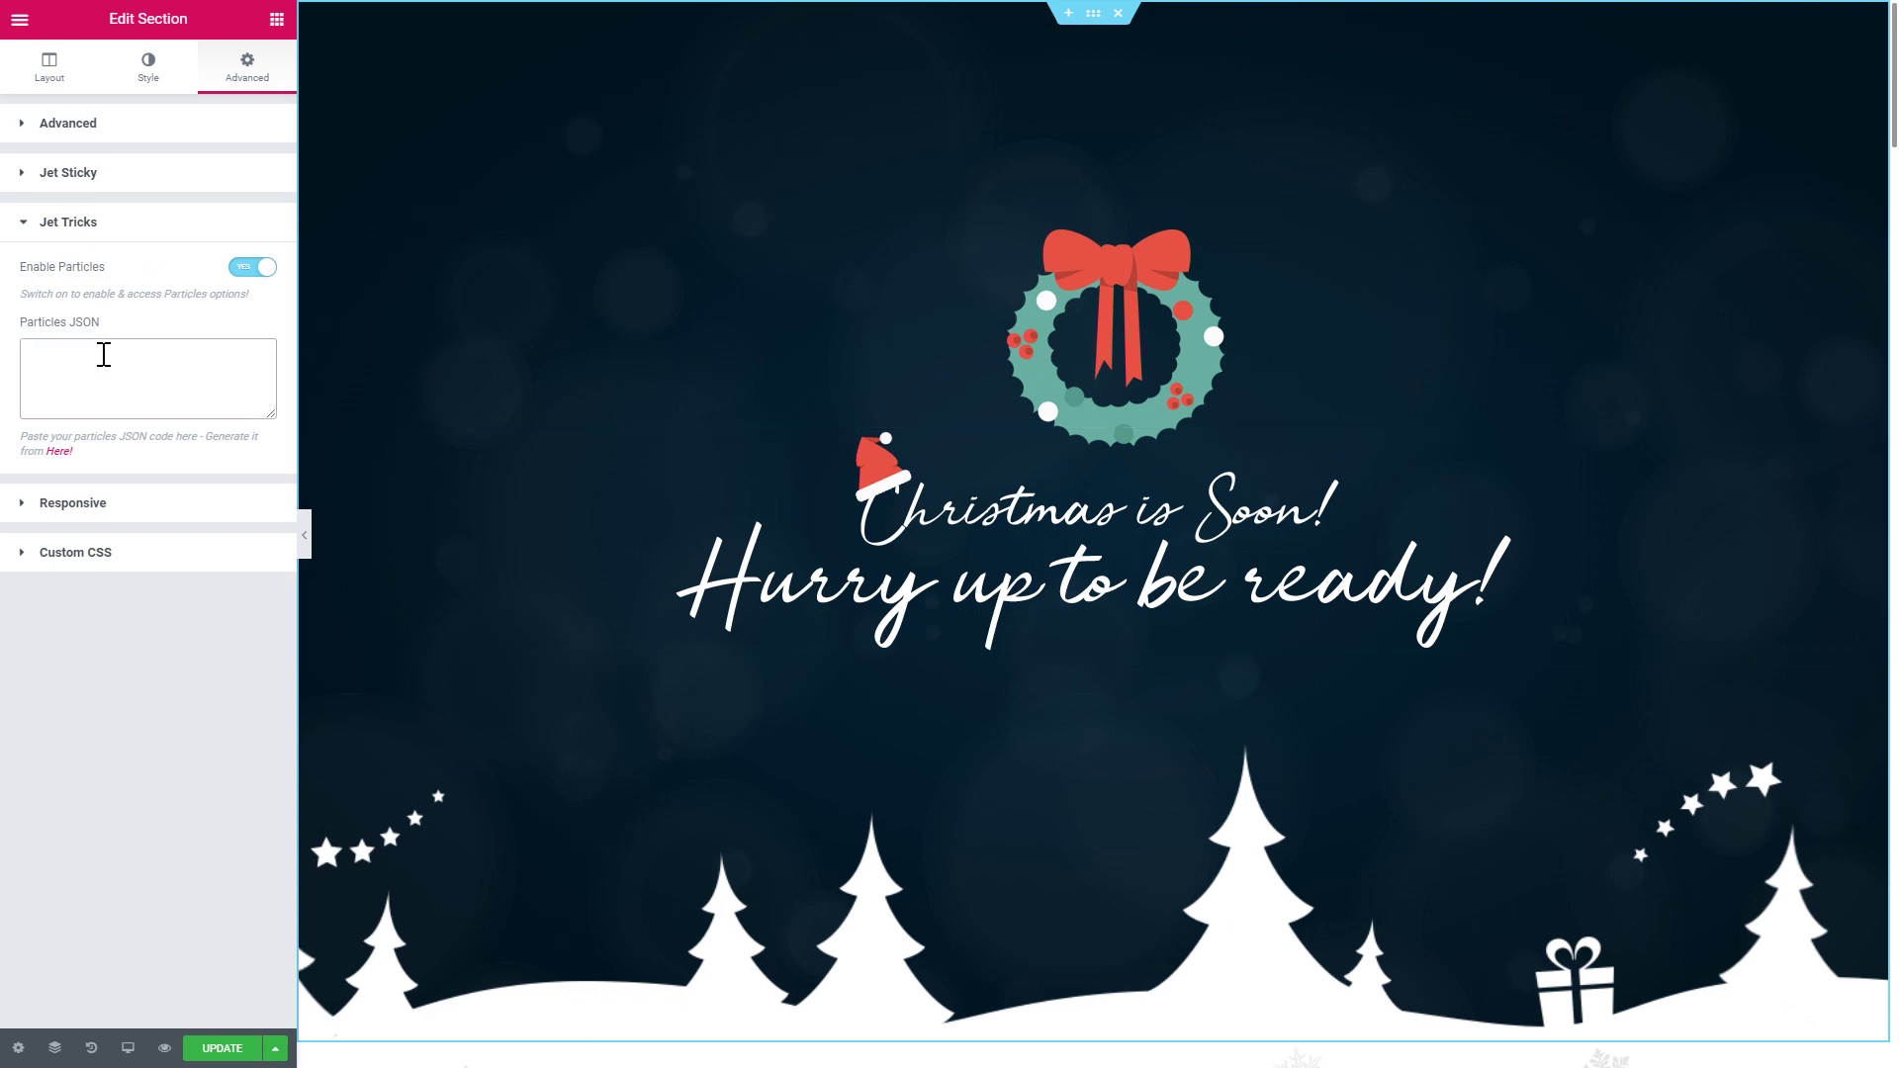
key("ctrl+v")
left_click_drag(275, 419, 243, 876)
scroll(195, 658, "up", 15)
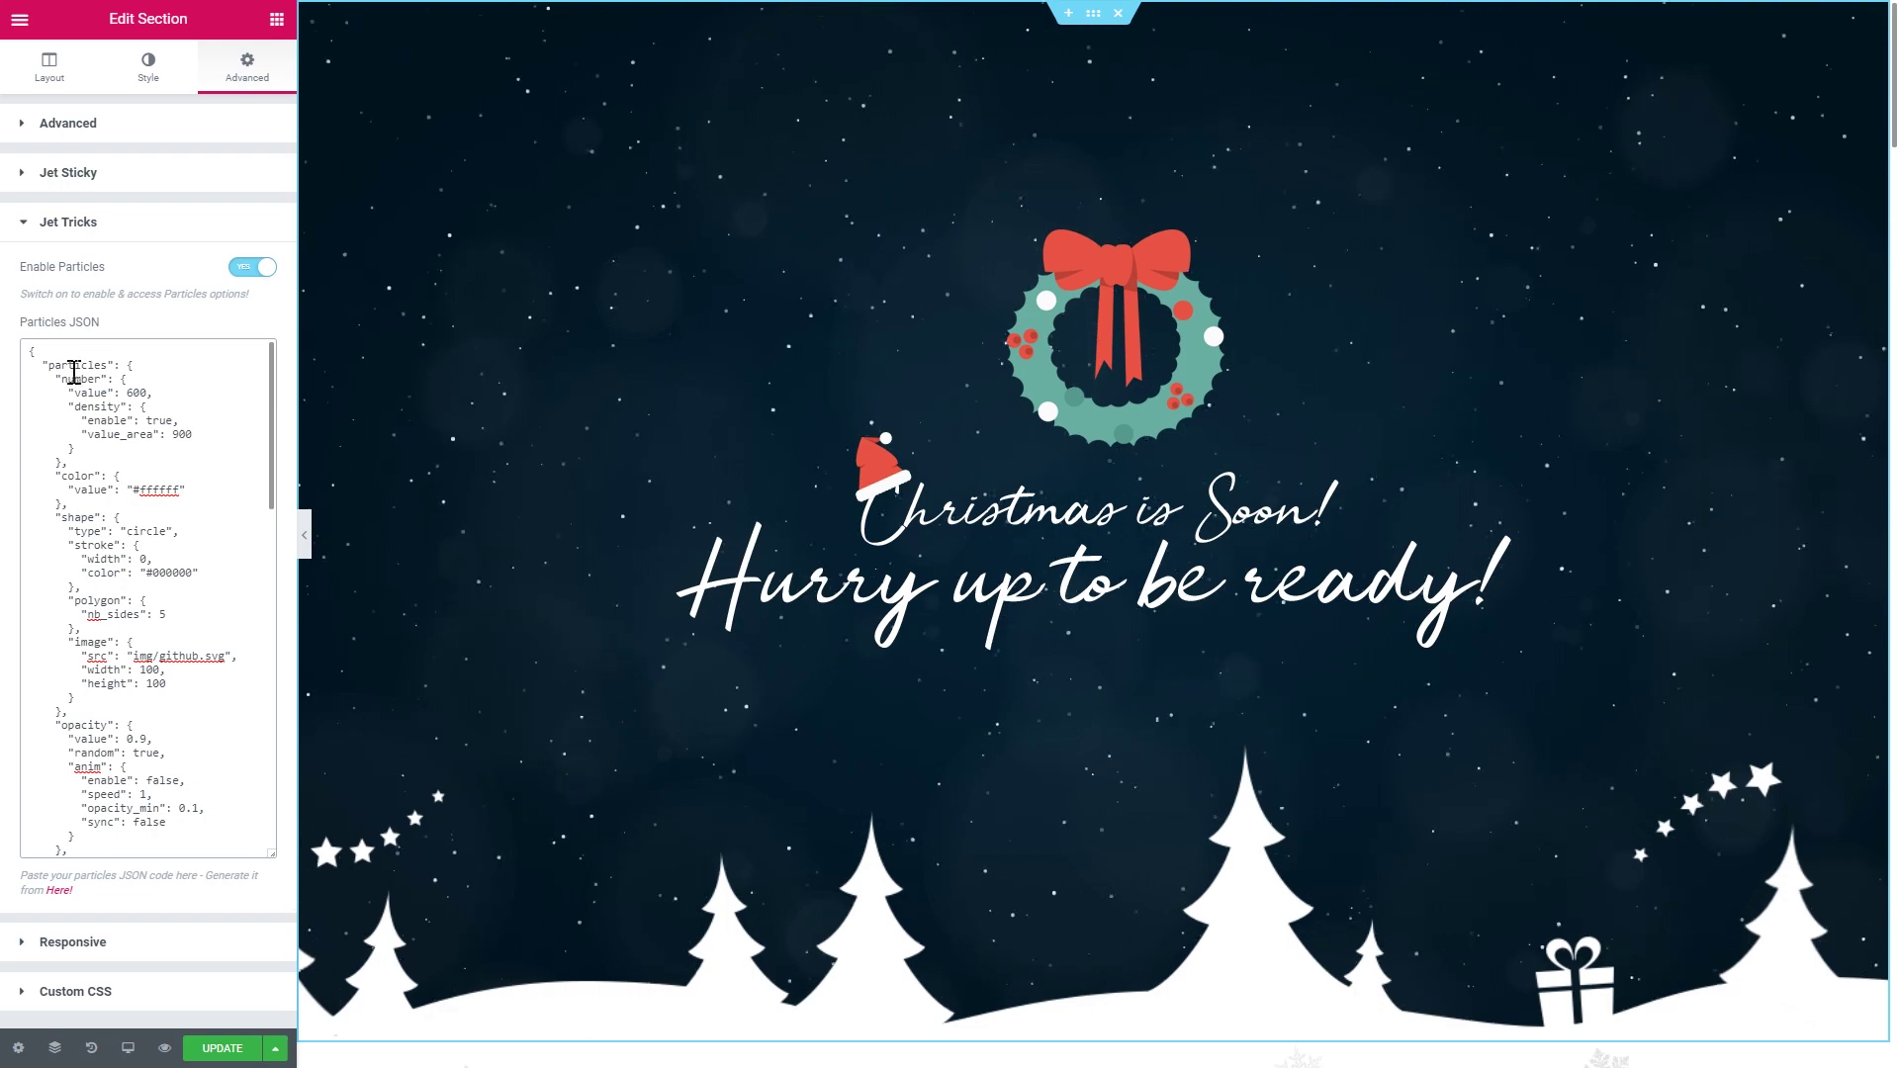
scroll(122, 450, "down", 5)
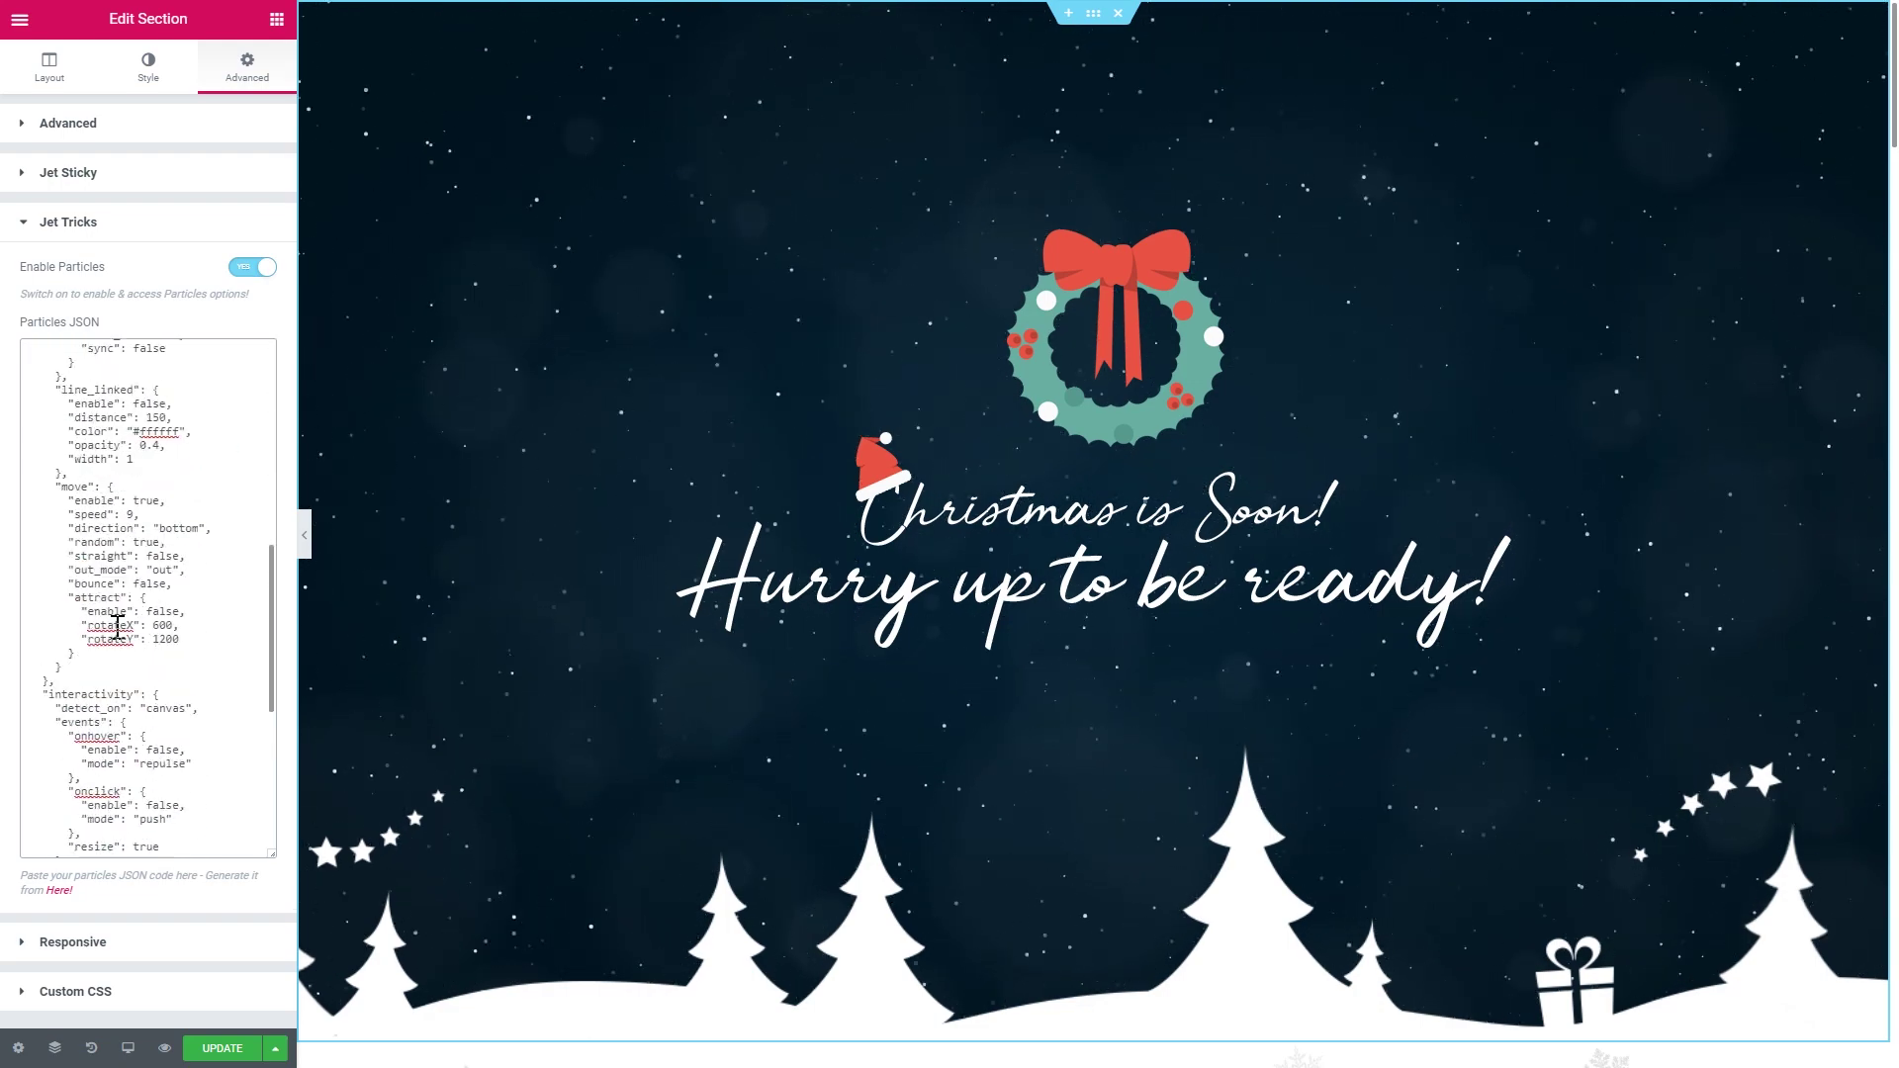
scroll(163, 661, "down", 2)
scroll(163, 661, "up", 6)
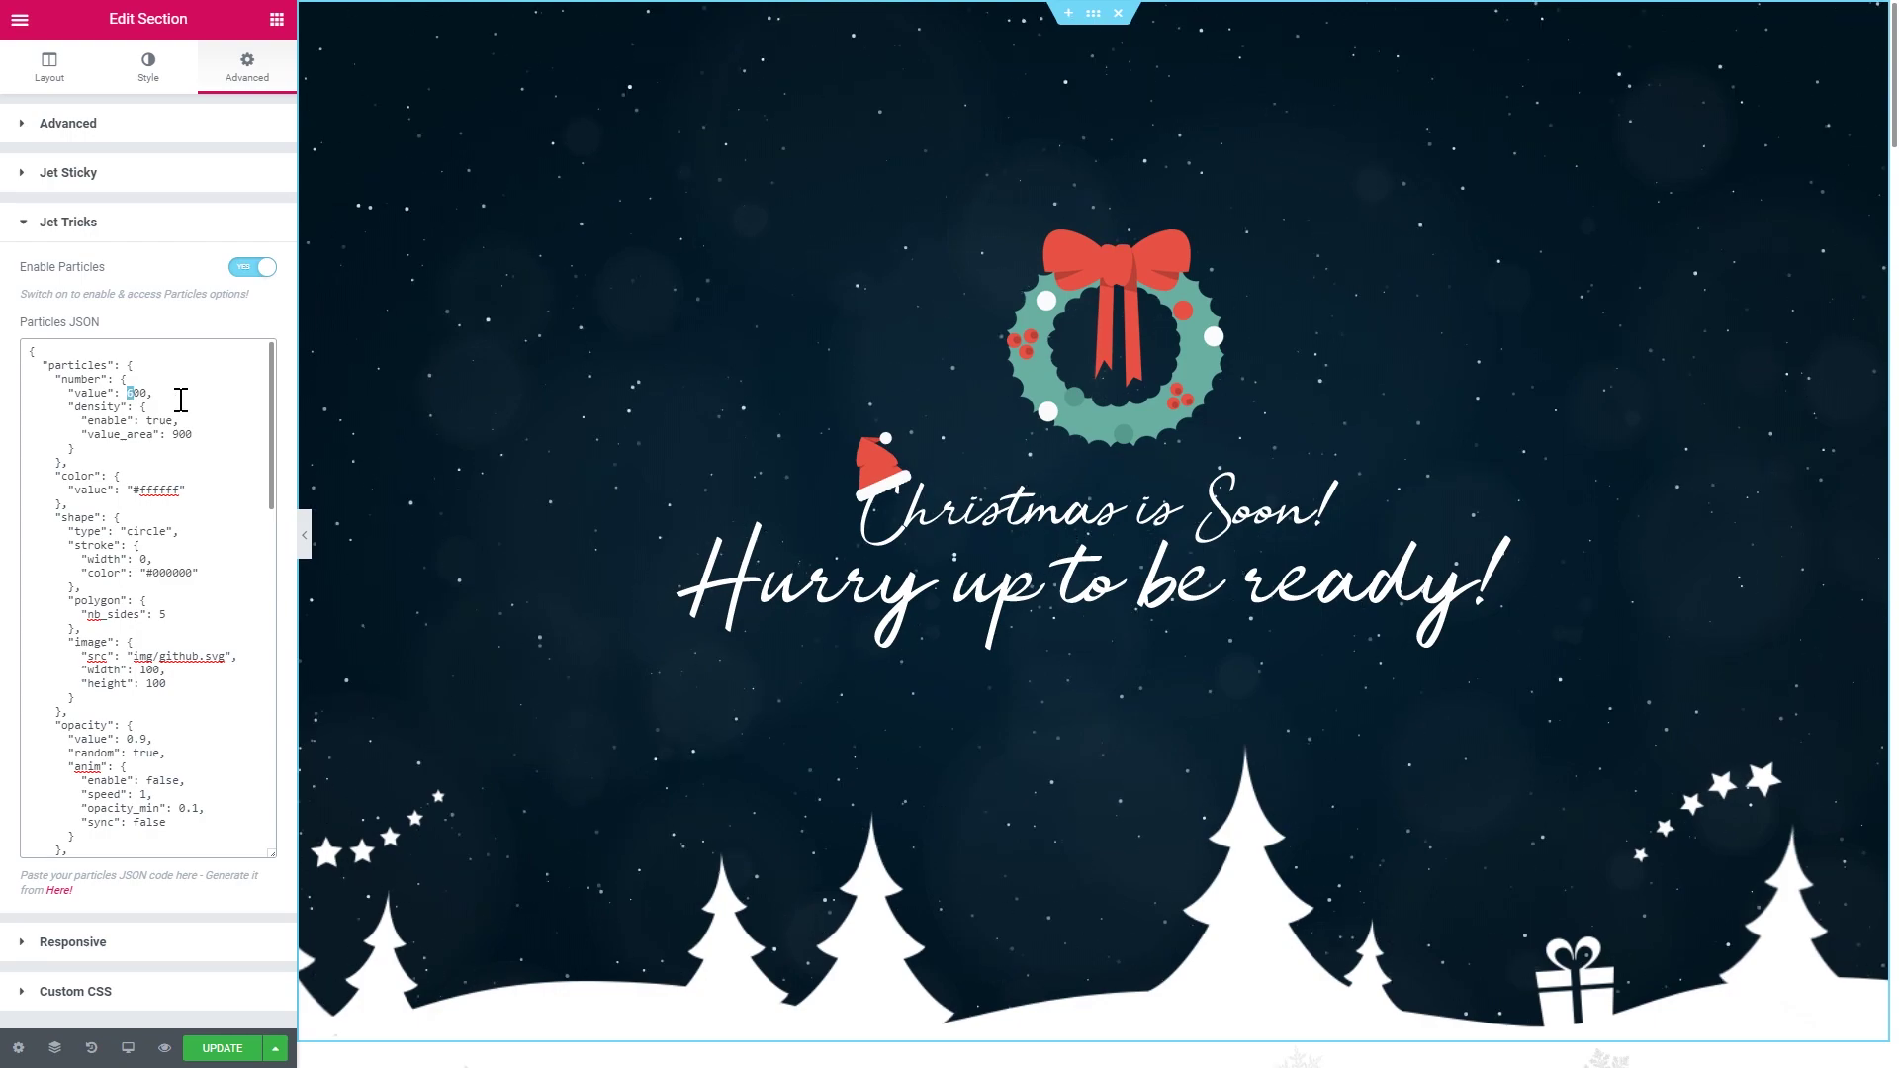
Step: Change the particle number value in the JSON to 90
type("10")
left_click_drag(128, 393, 140, 389)
type("1")
double_click(144, 393)
type("90")
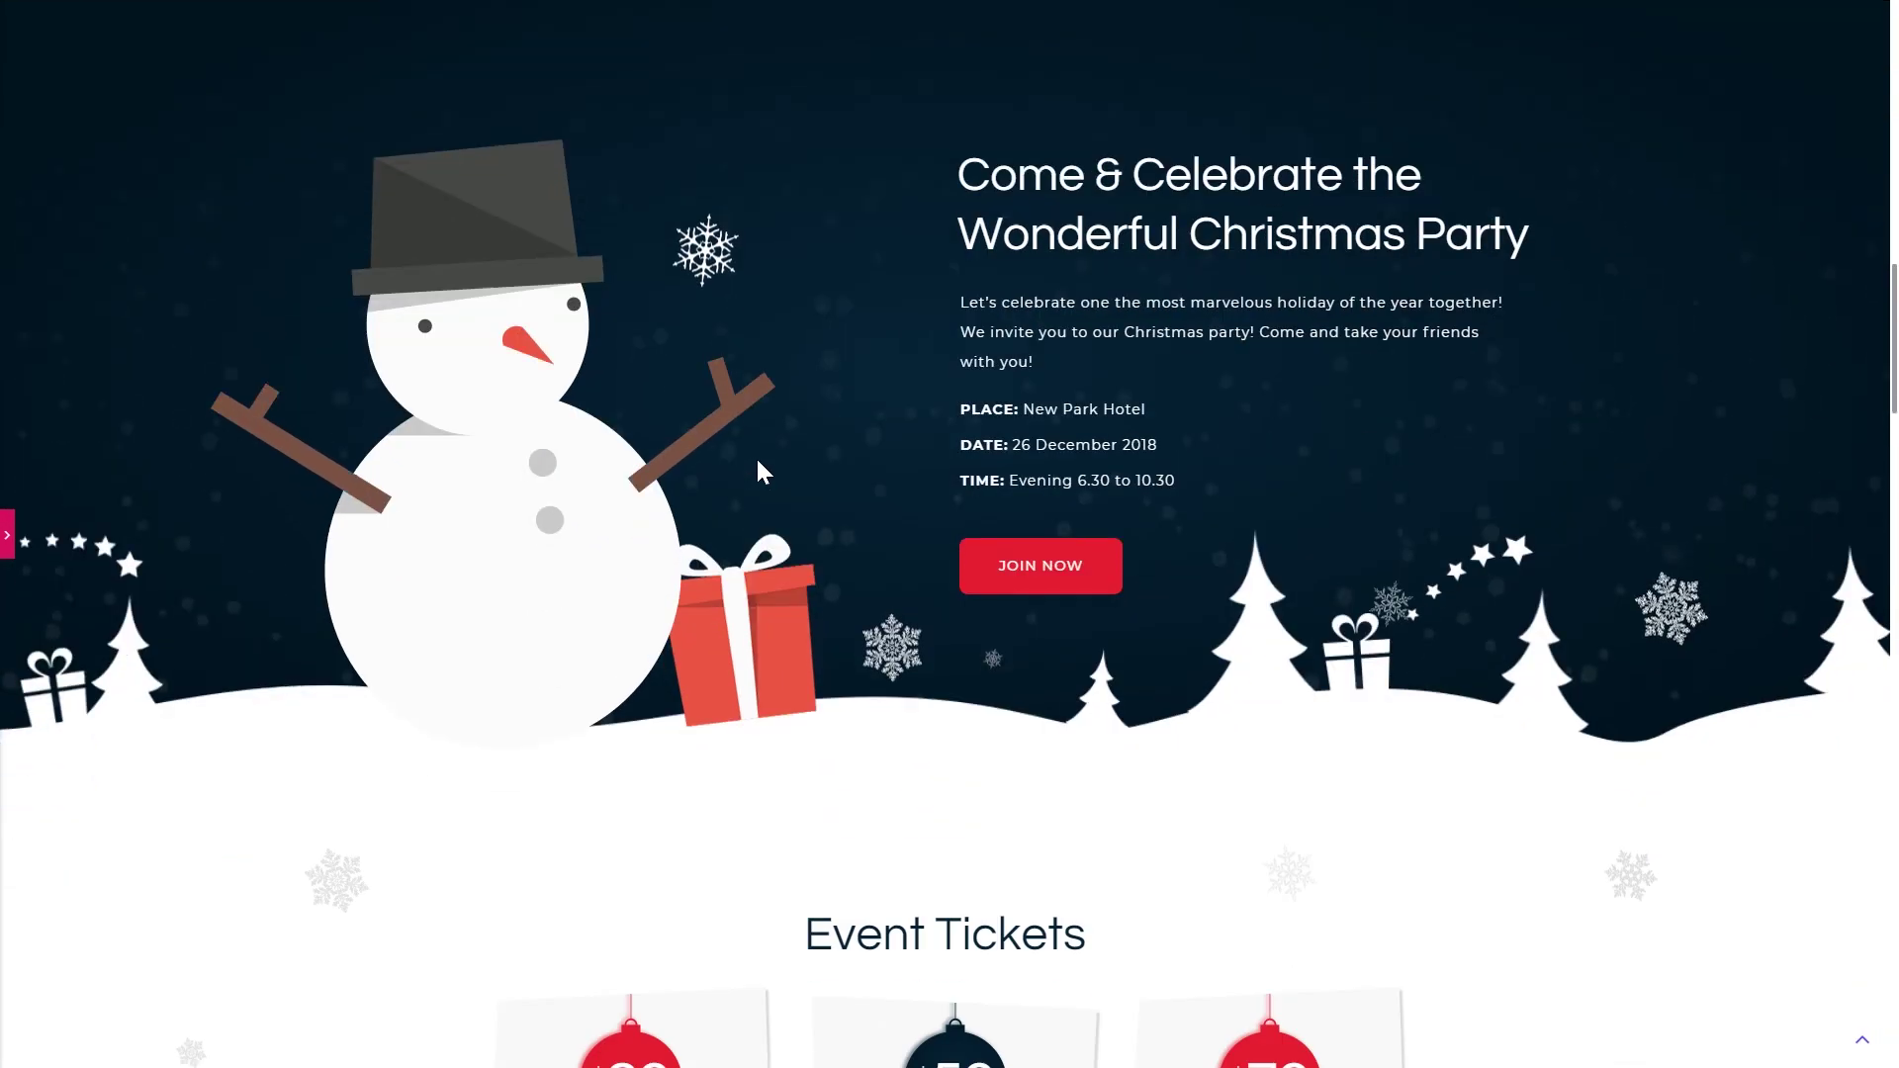
scroll(760, 472, "down", 18)
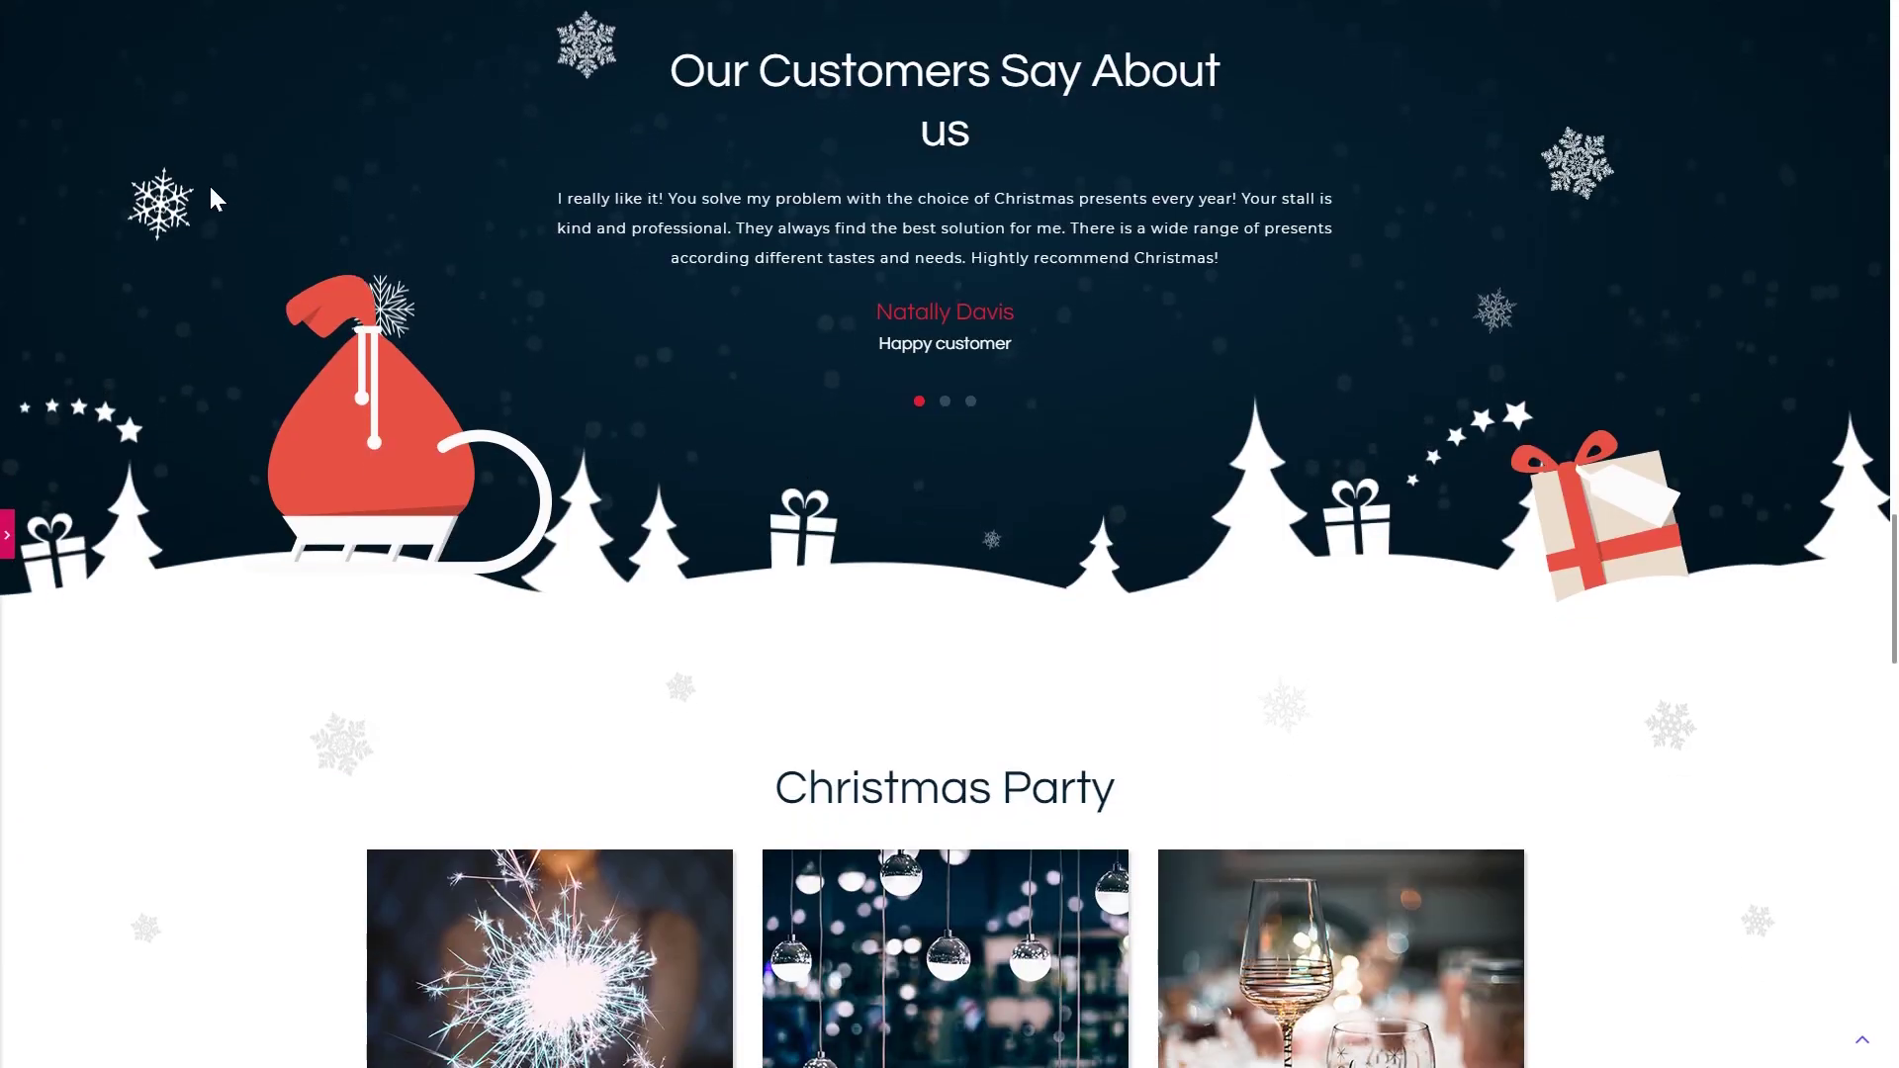
scroll(1145, 199, "down", 20)
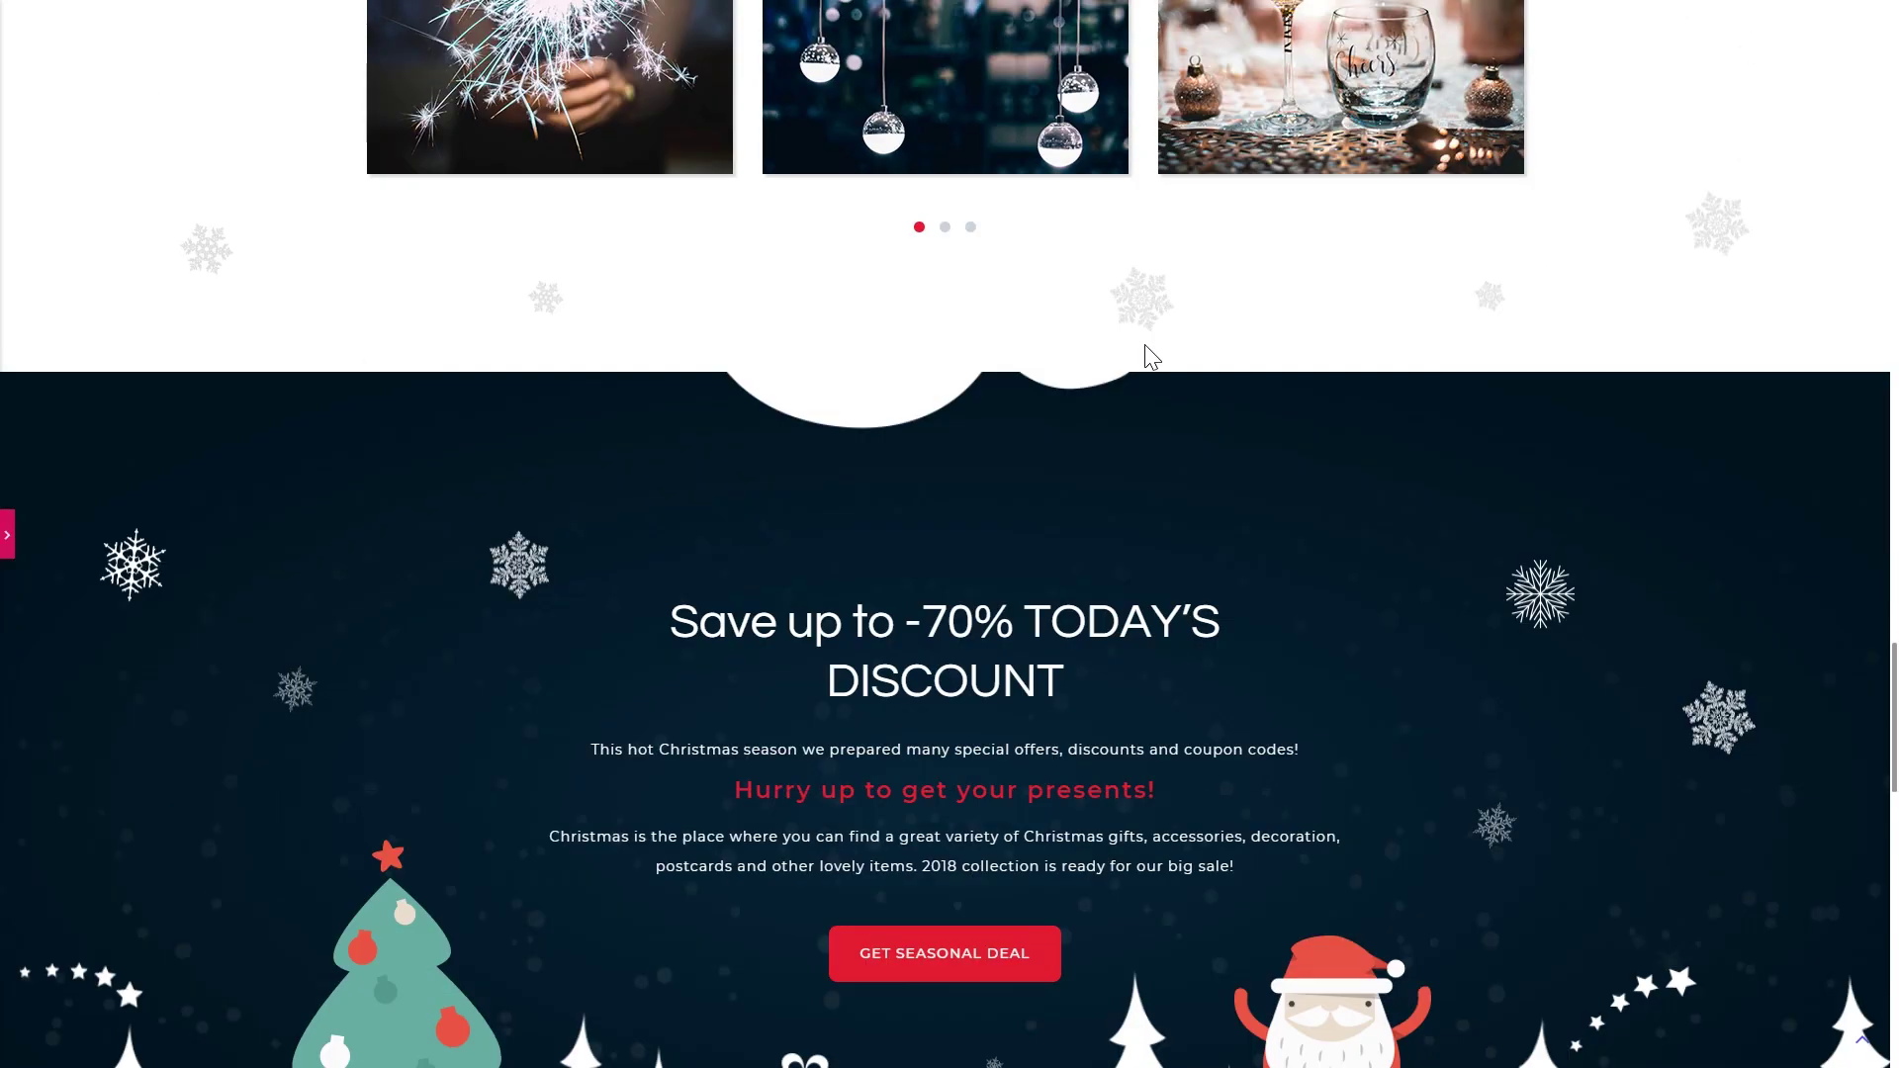
scroll(1133, 432, "down", 8)
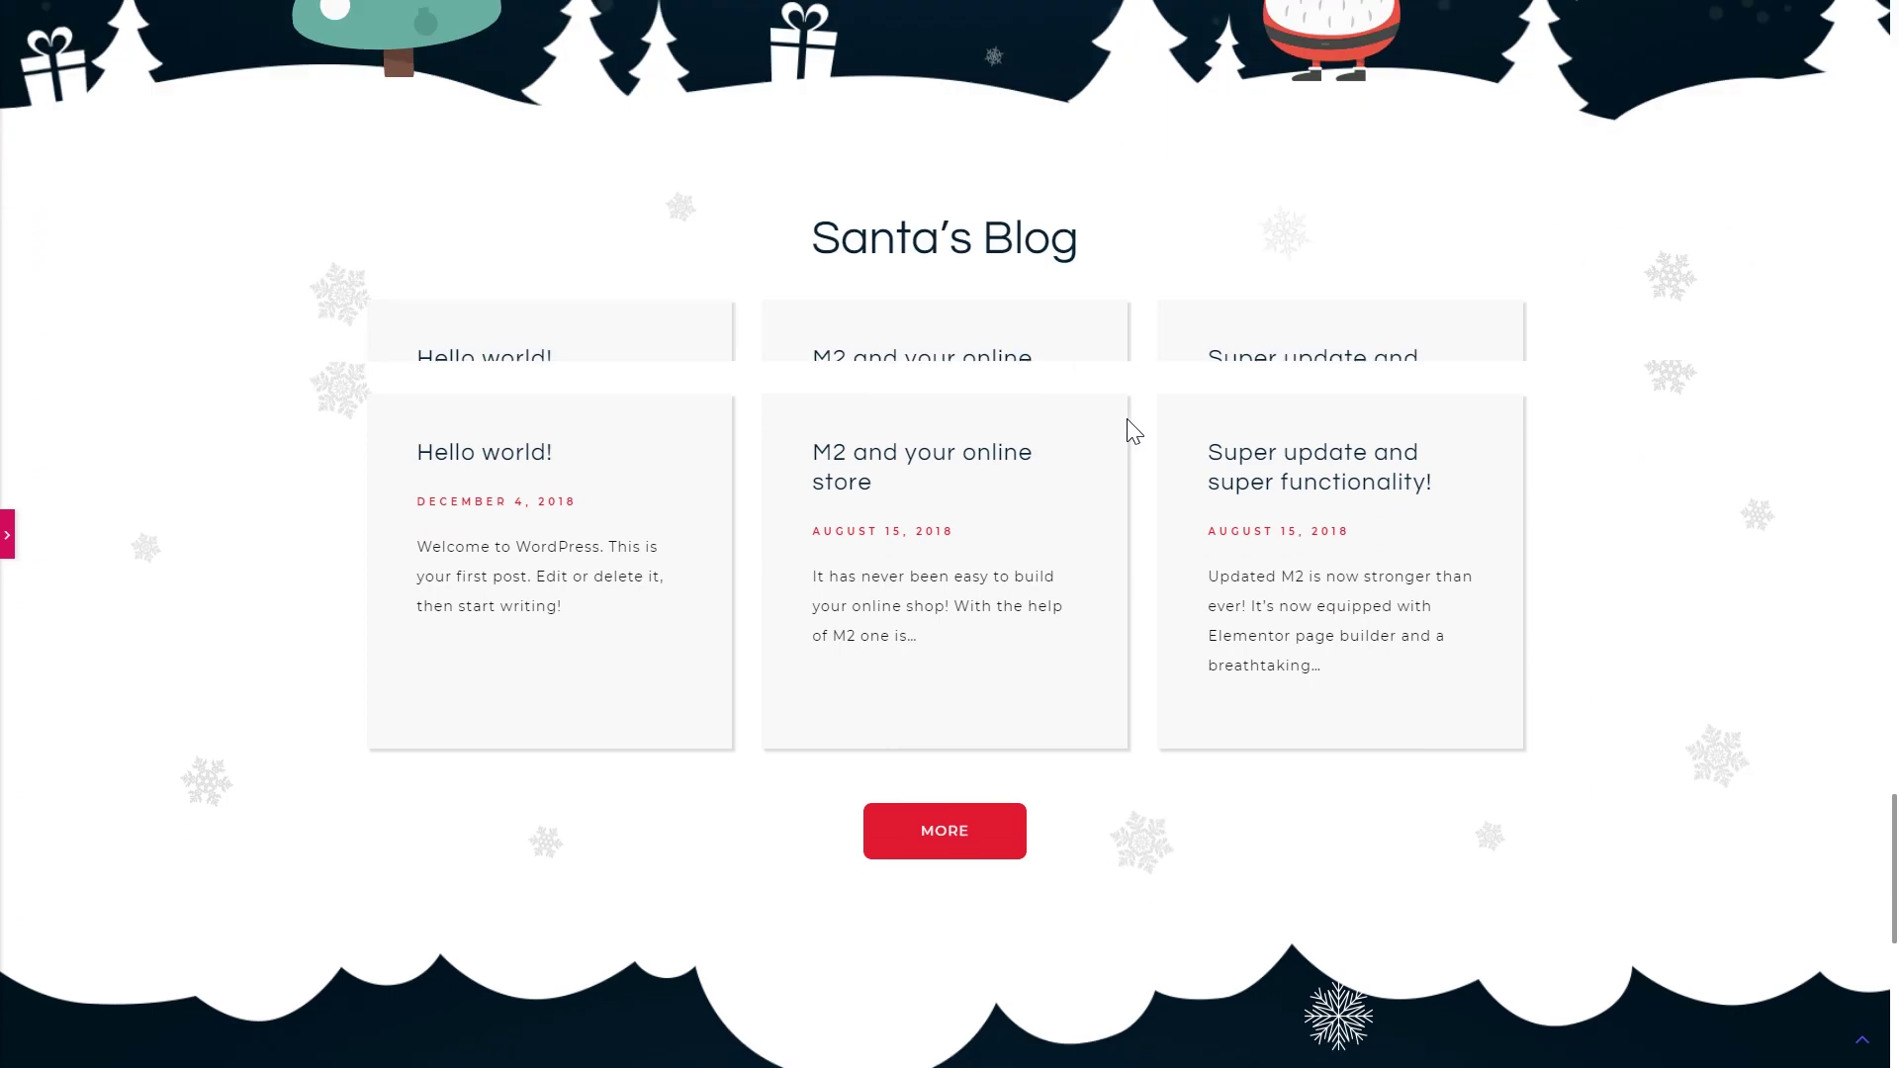
scroll(1133, 431, "up", 20)
scroll(1134, 431, "up", 20)
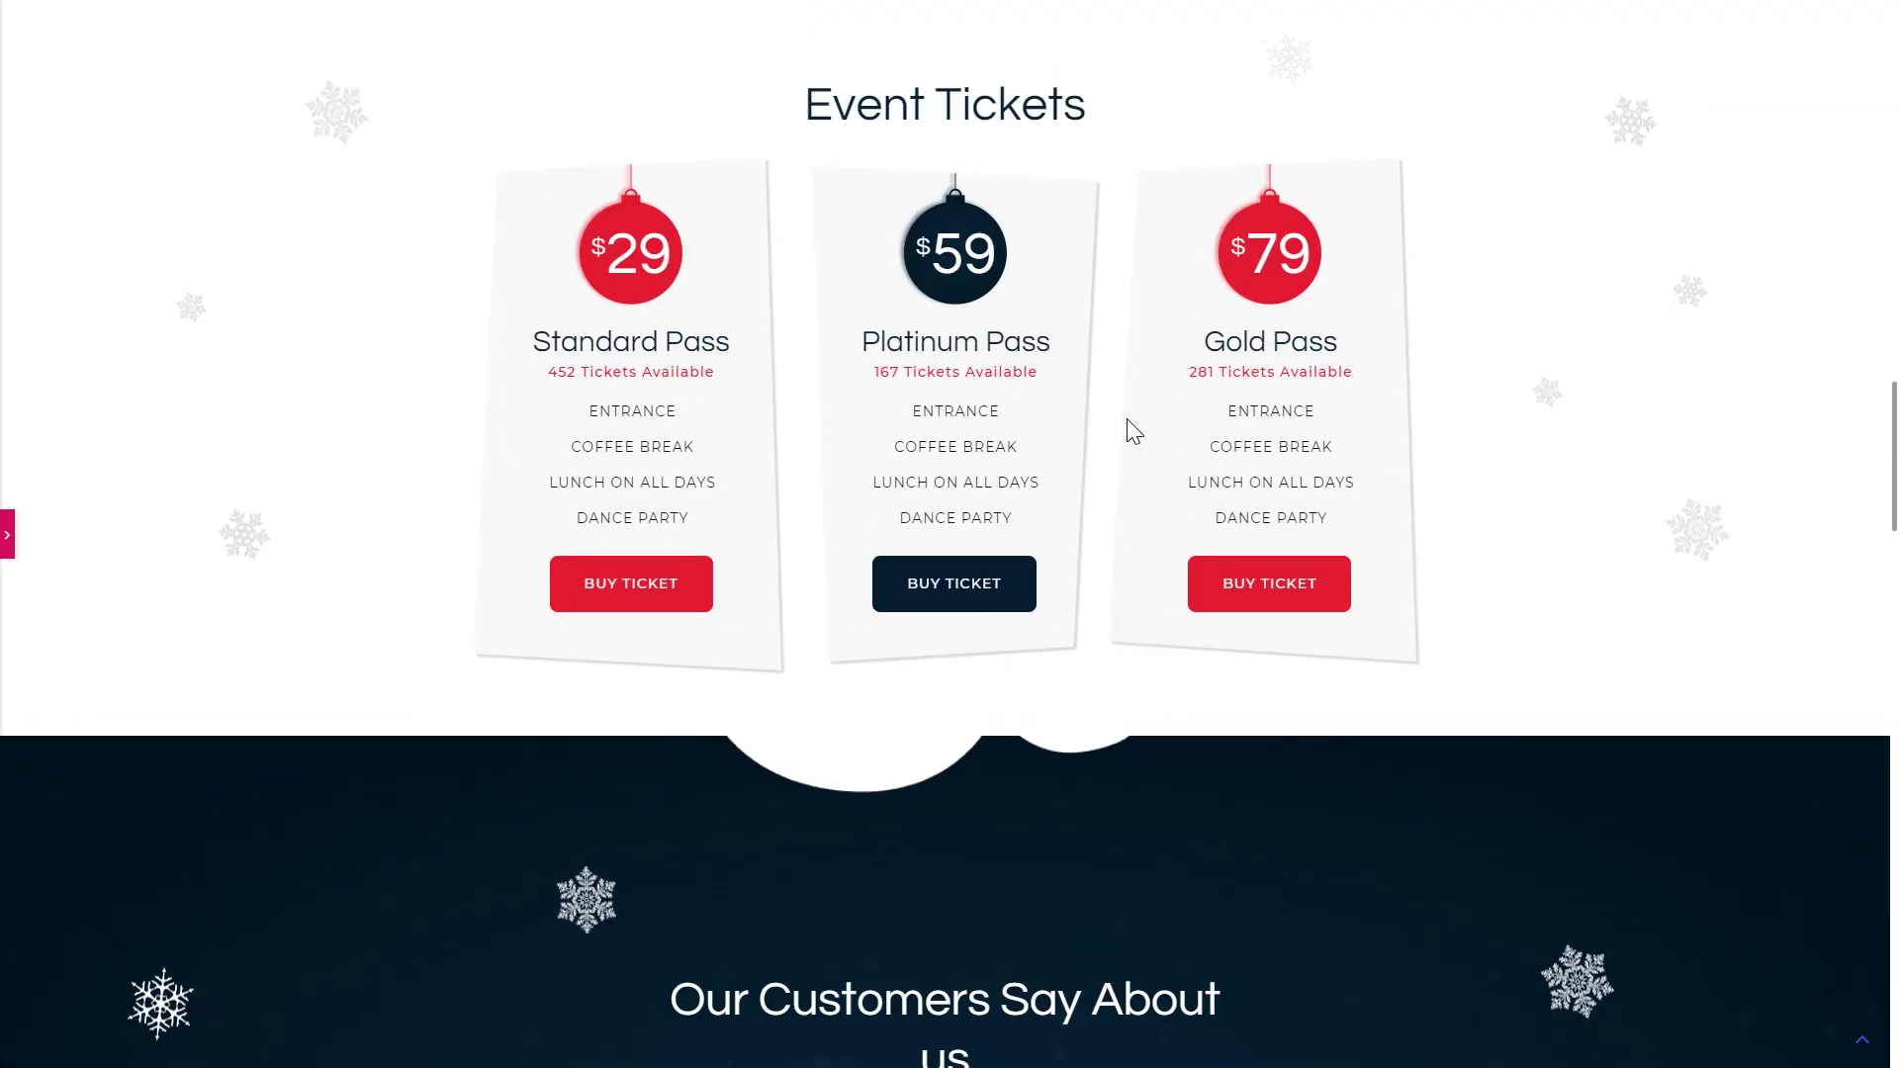